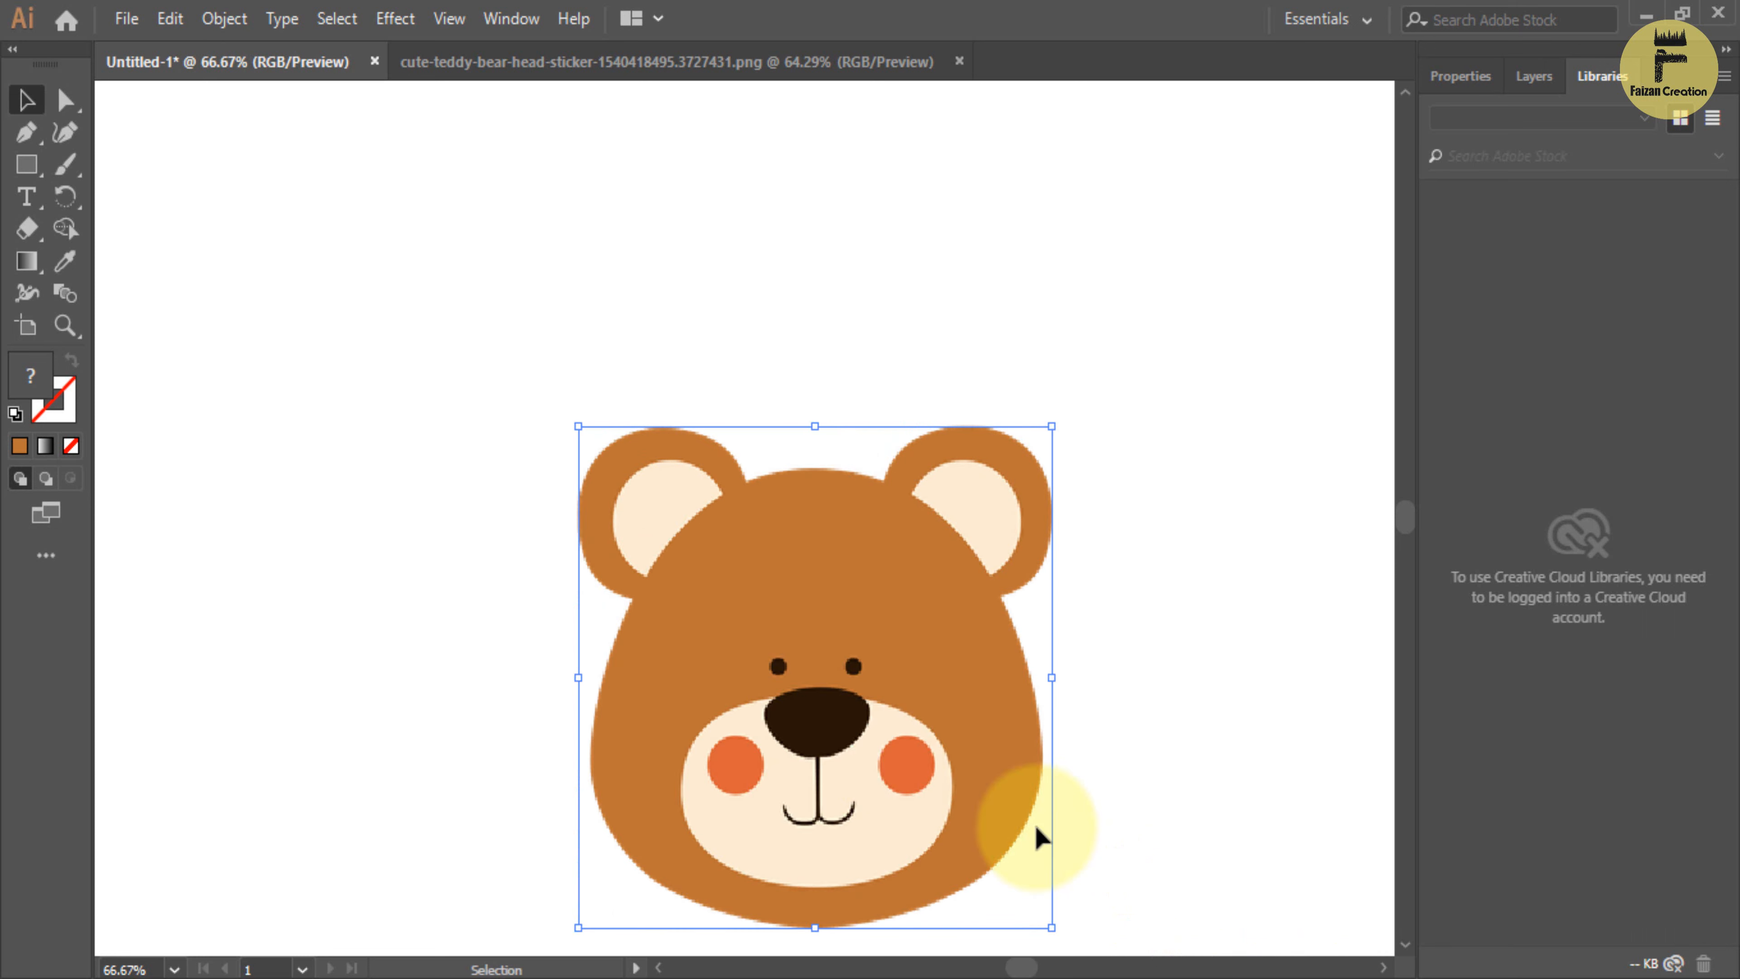
Move the bear image to the middle of the canvas and switch the workspace to Essentials Classic.
drag(849, 720, 782, 574)
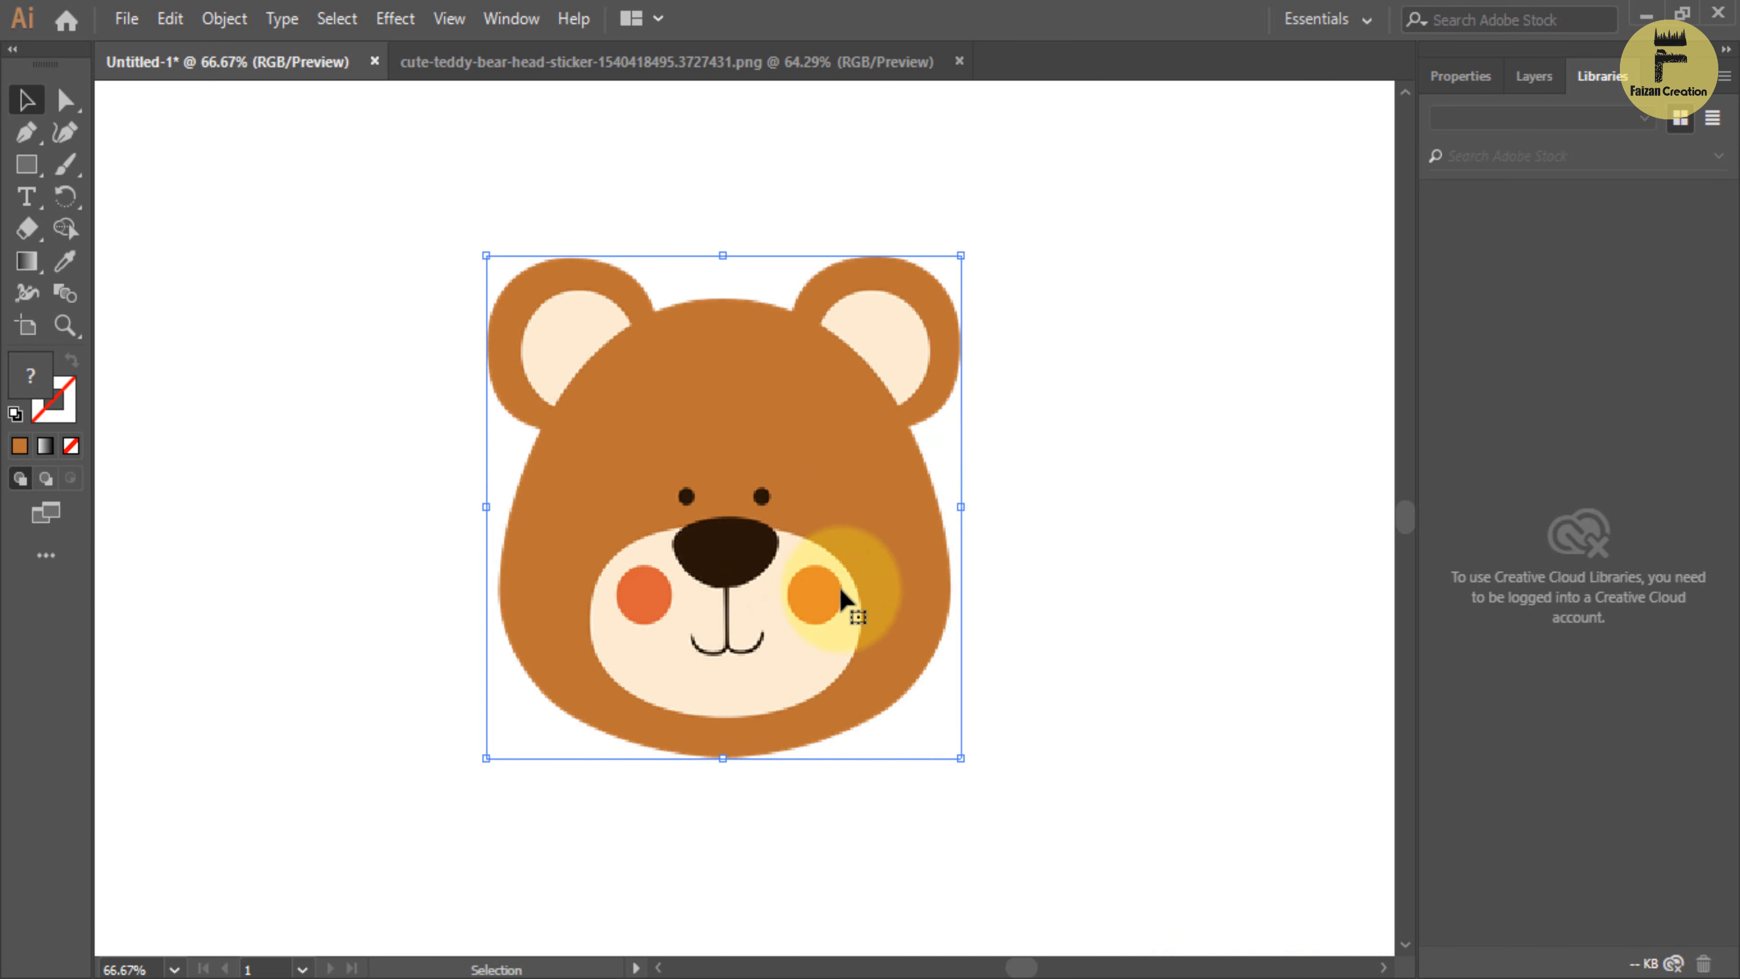
click(870, 554)
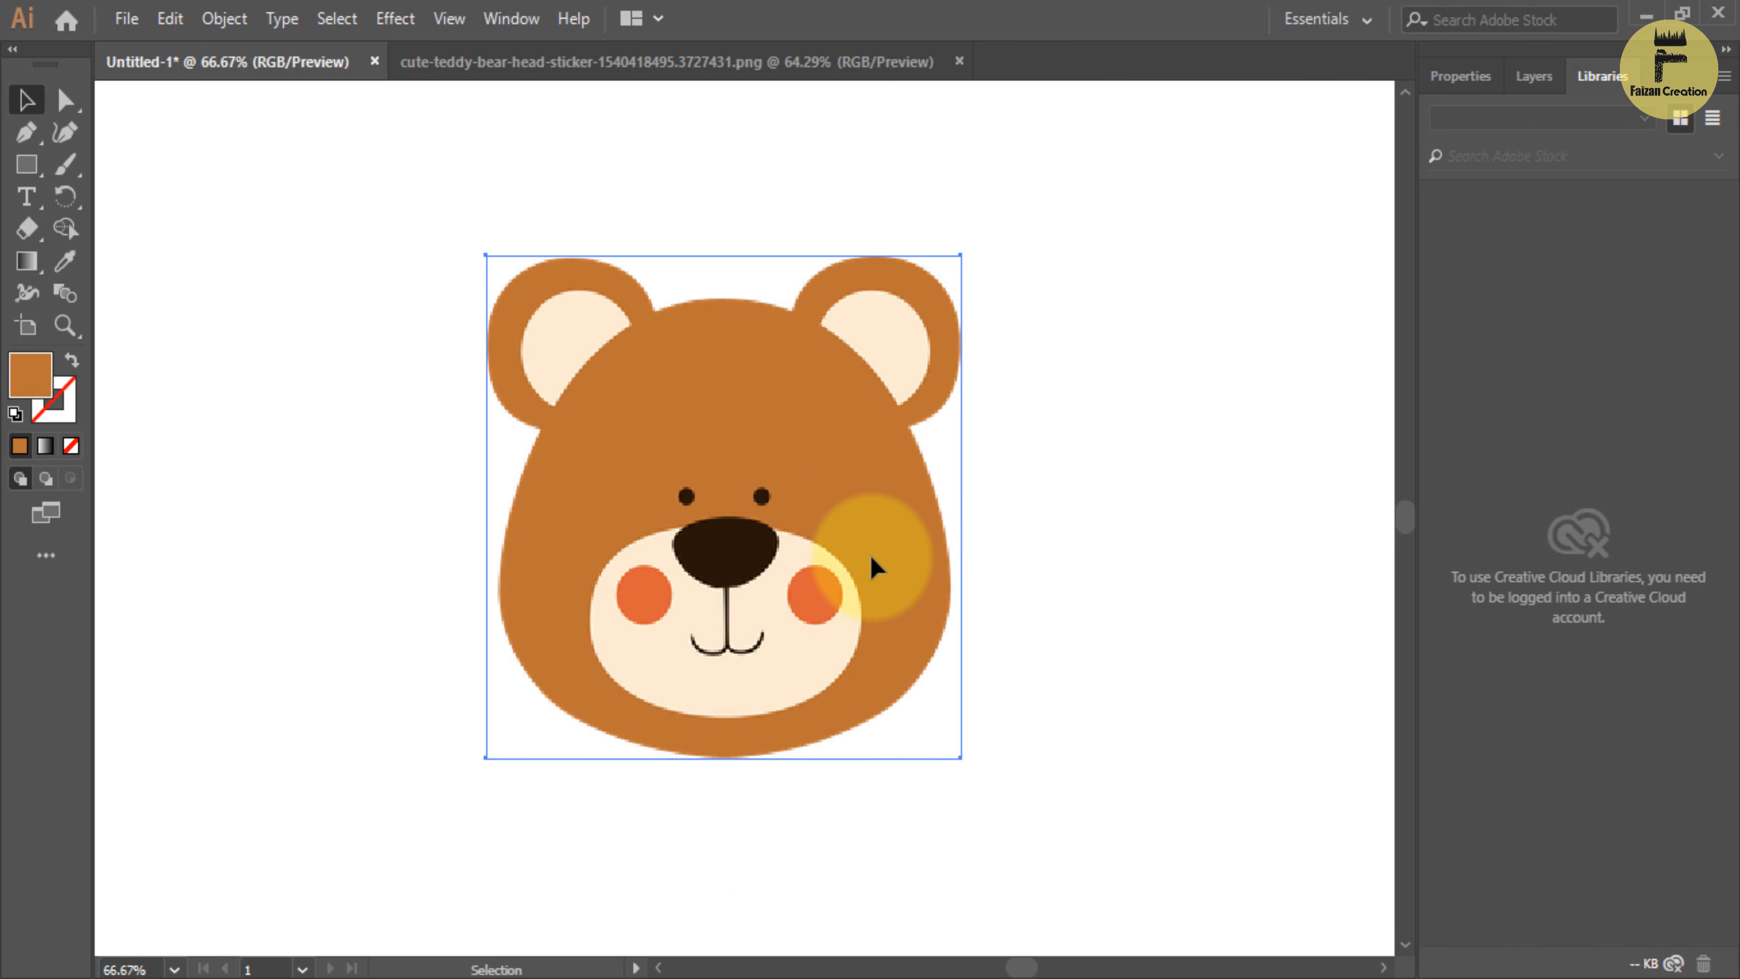
click(1365, 20)
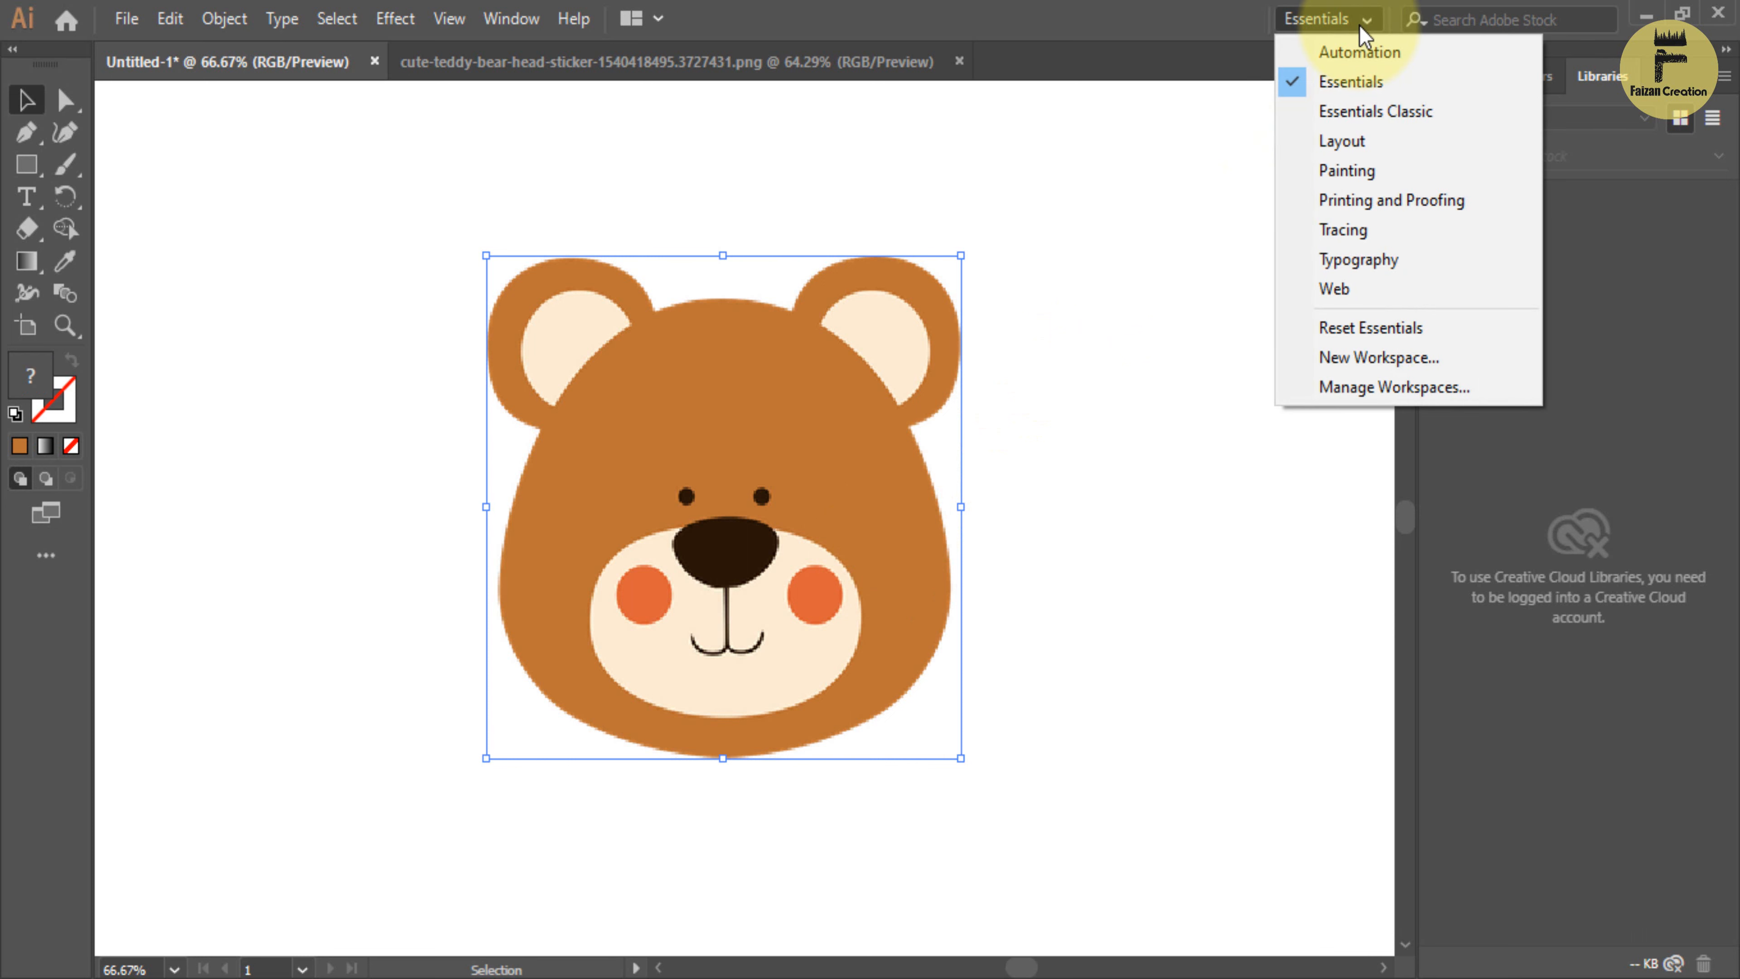
click(1368, 111)
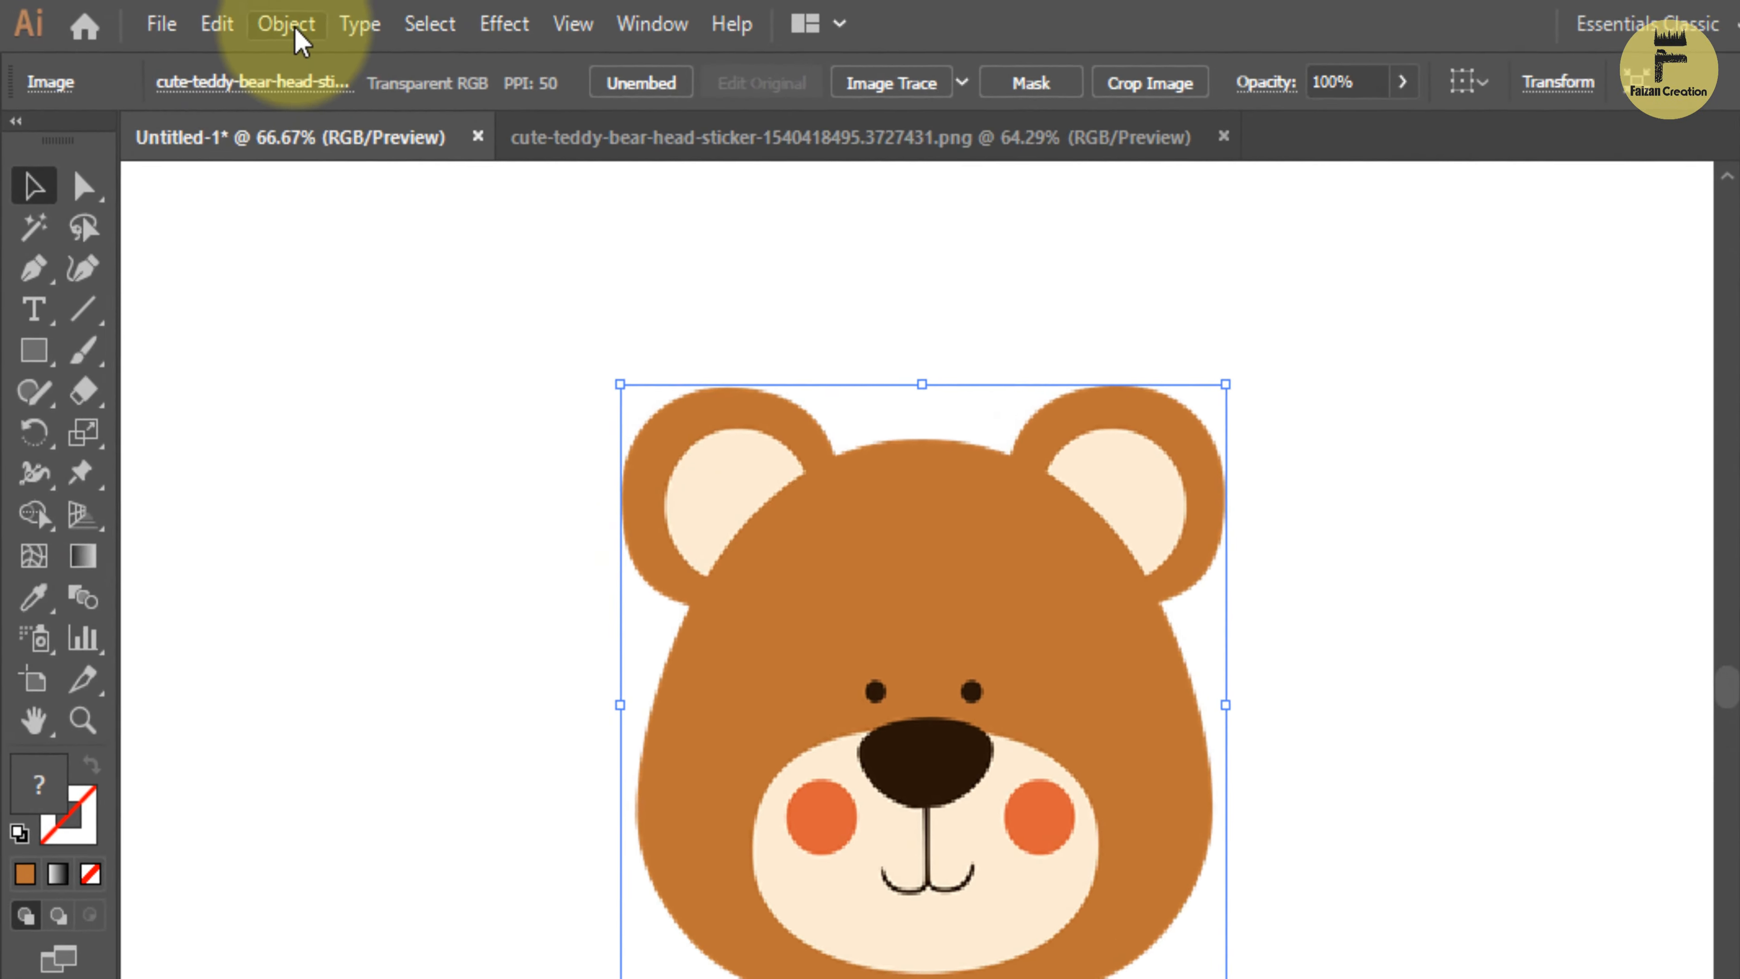
Rasterize the selected bear image at 300 ppi.
click(224, 19)
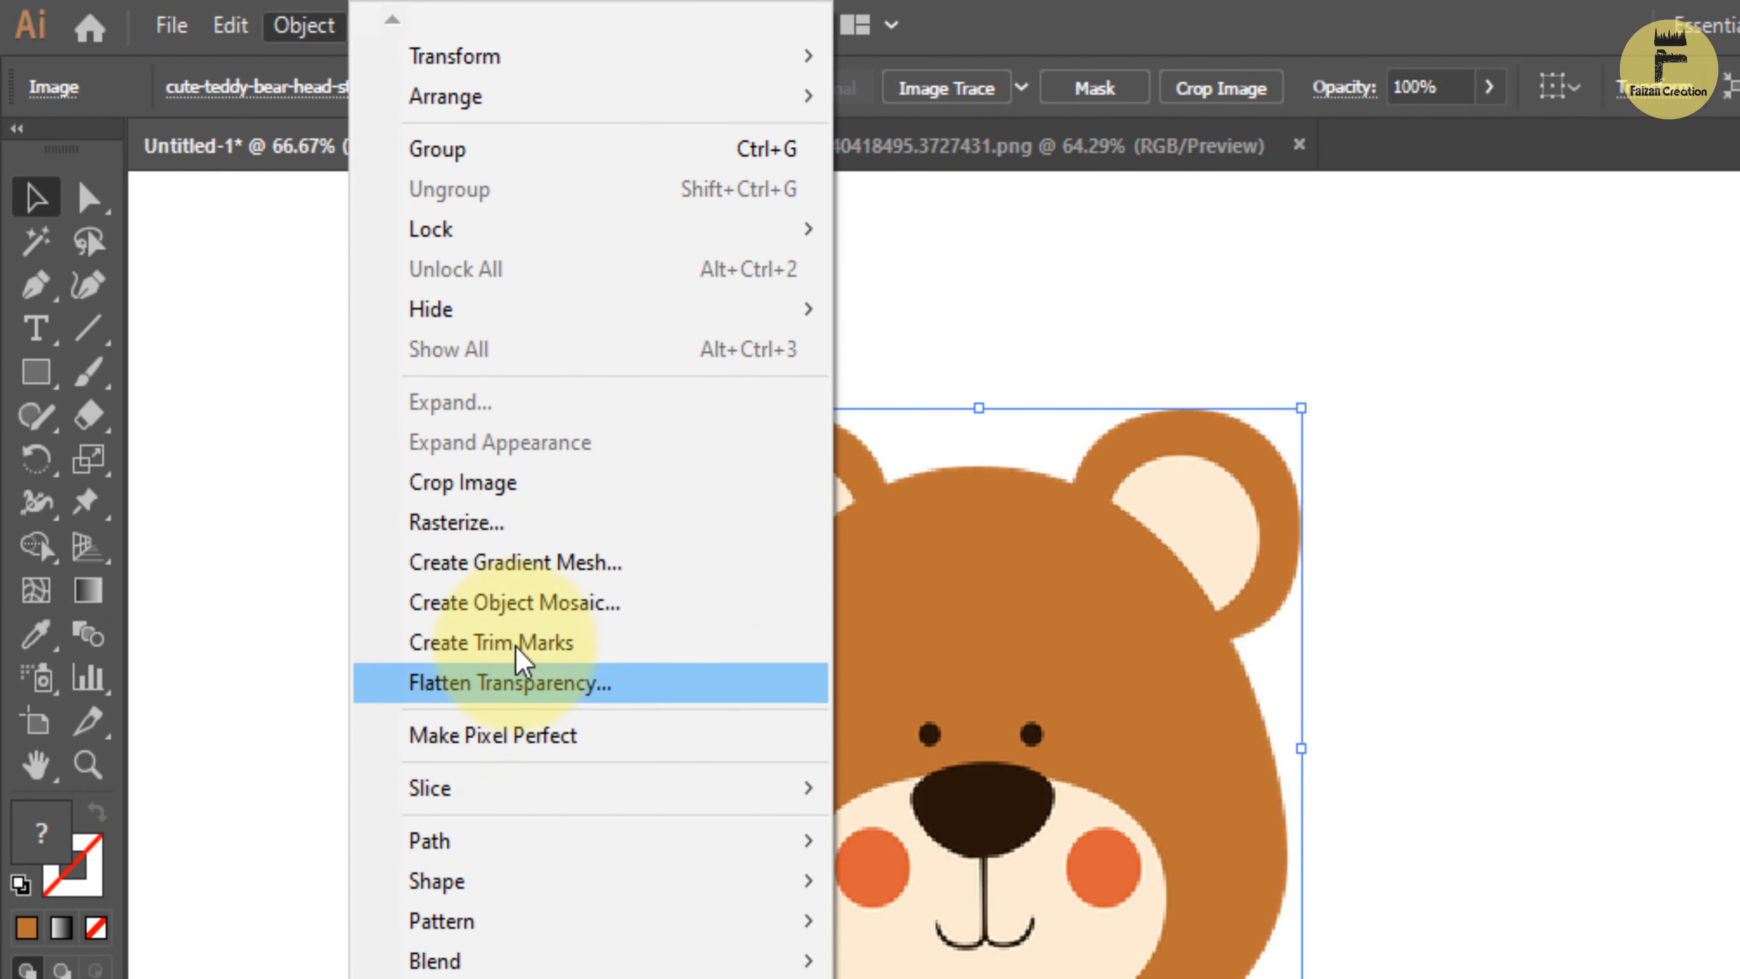
click(531, 538)
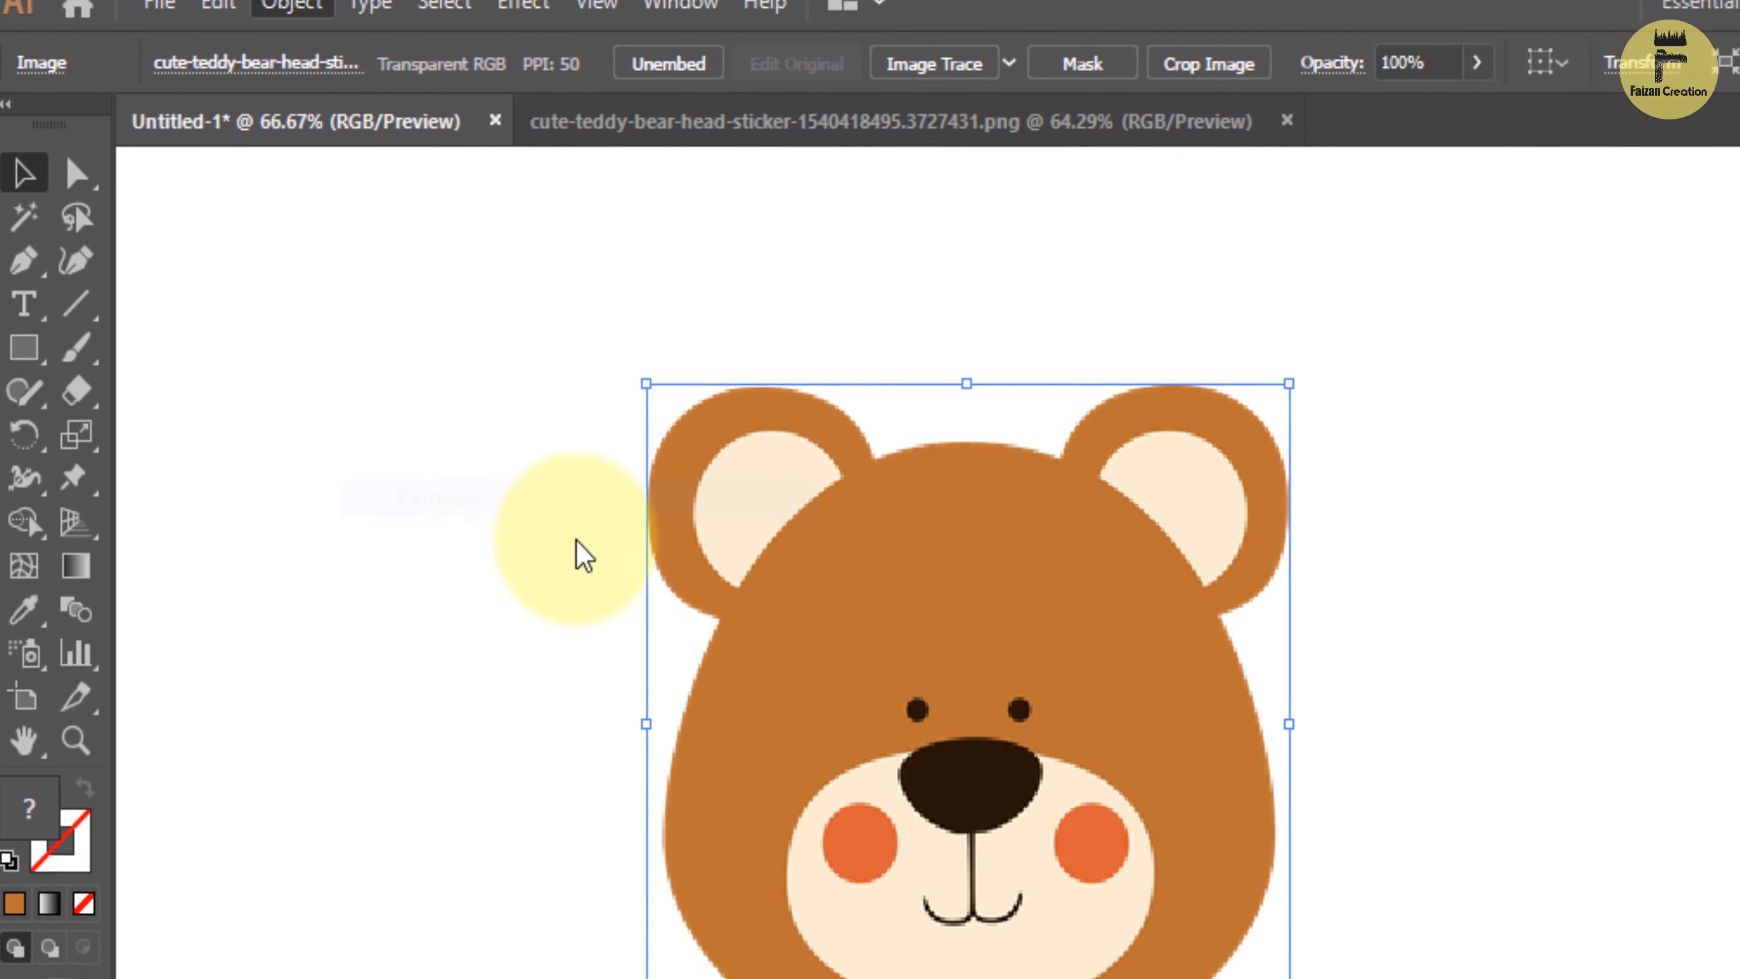
click(1224, 757)
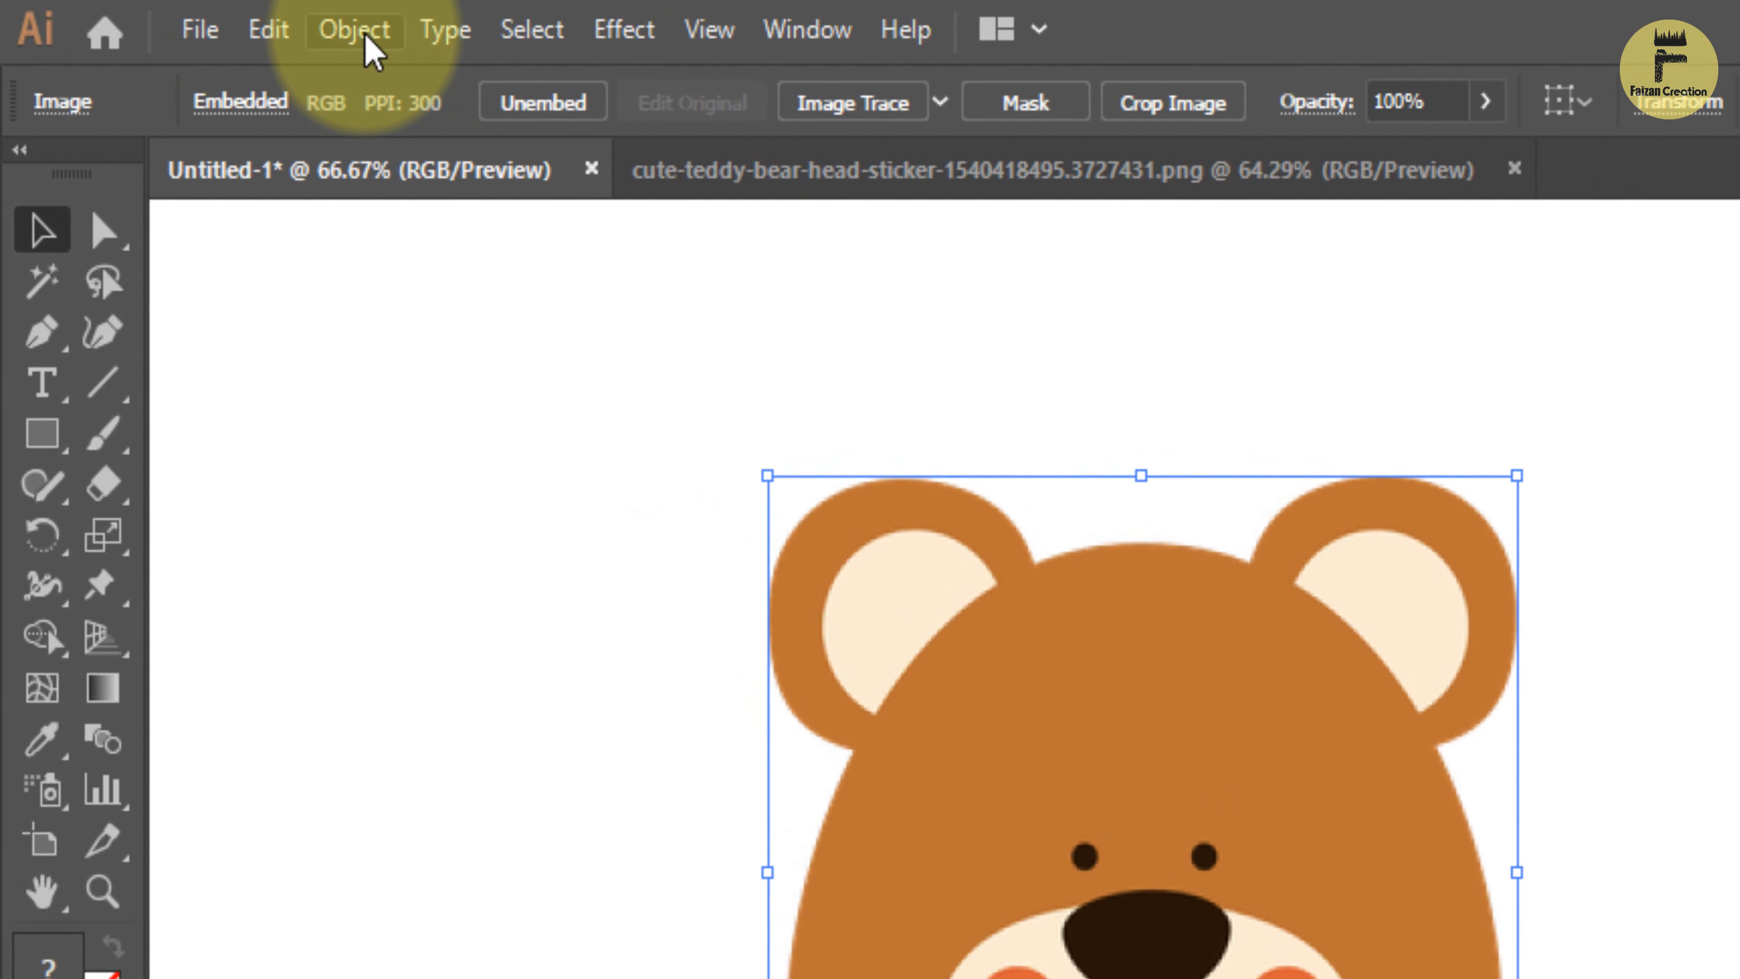
Create an object mosaic from the bear image with 36 by 36 tiles and Delete Raster enabled.
click(277, 24)
mouse_move(469, 681)
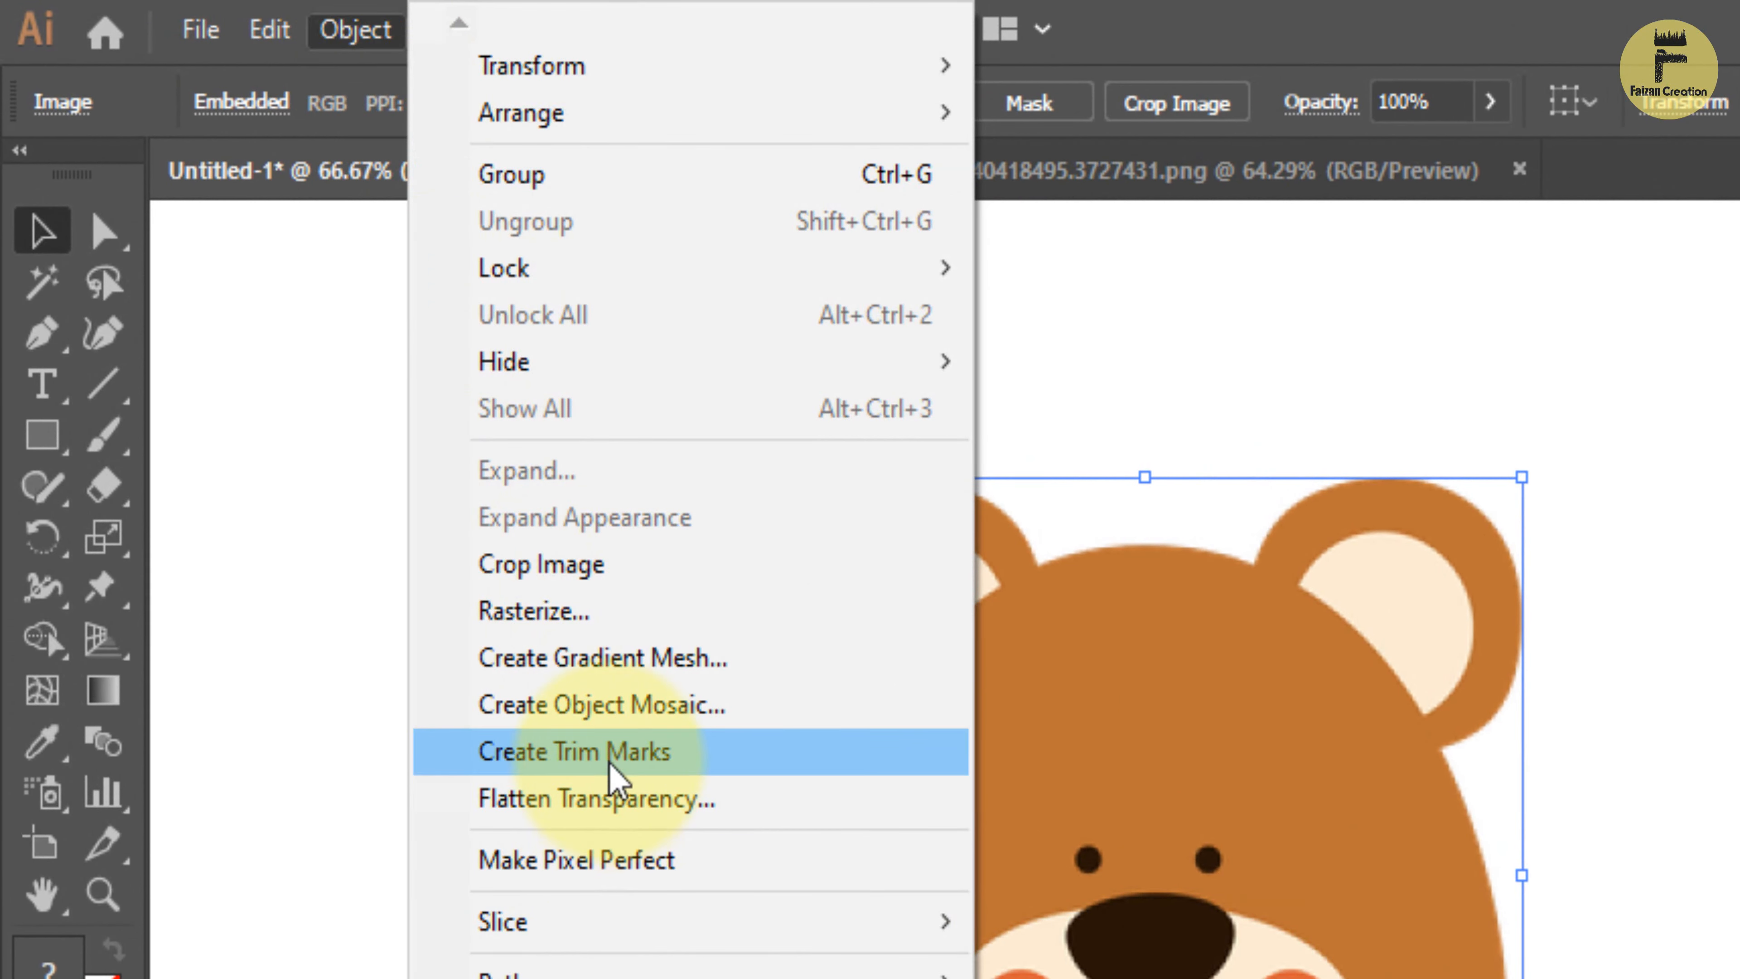
click(616, 716)
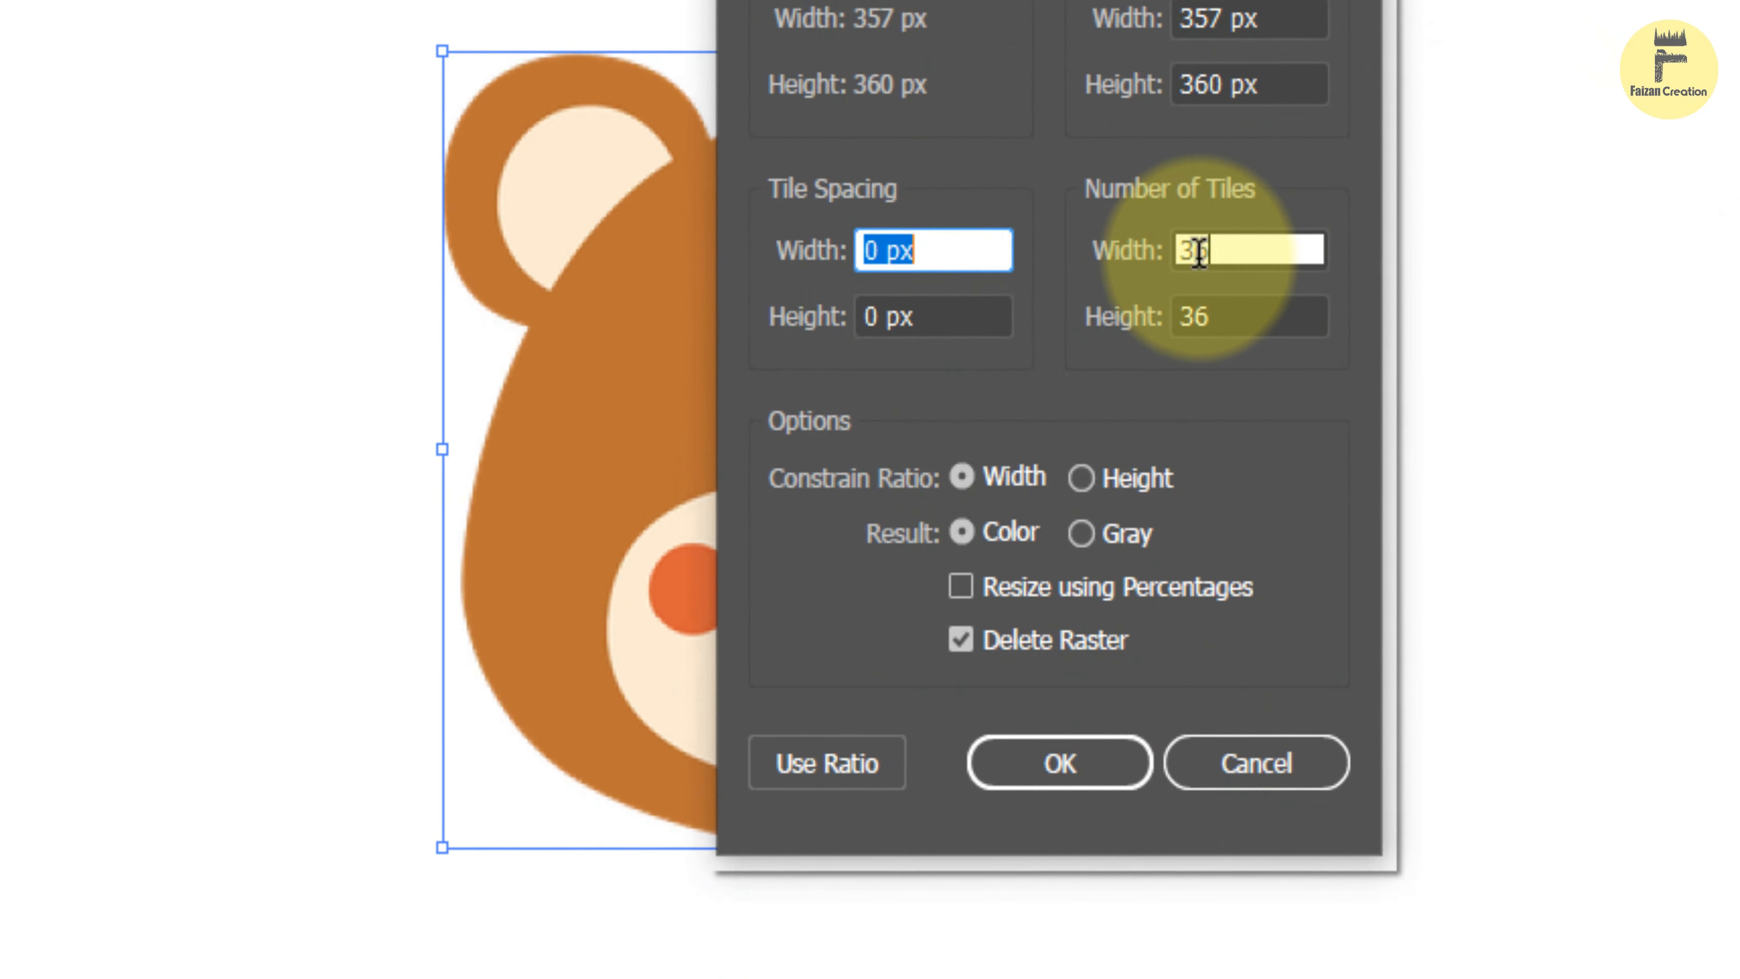
click(1198, 252)
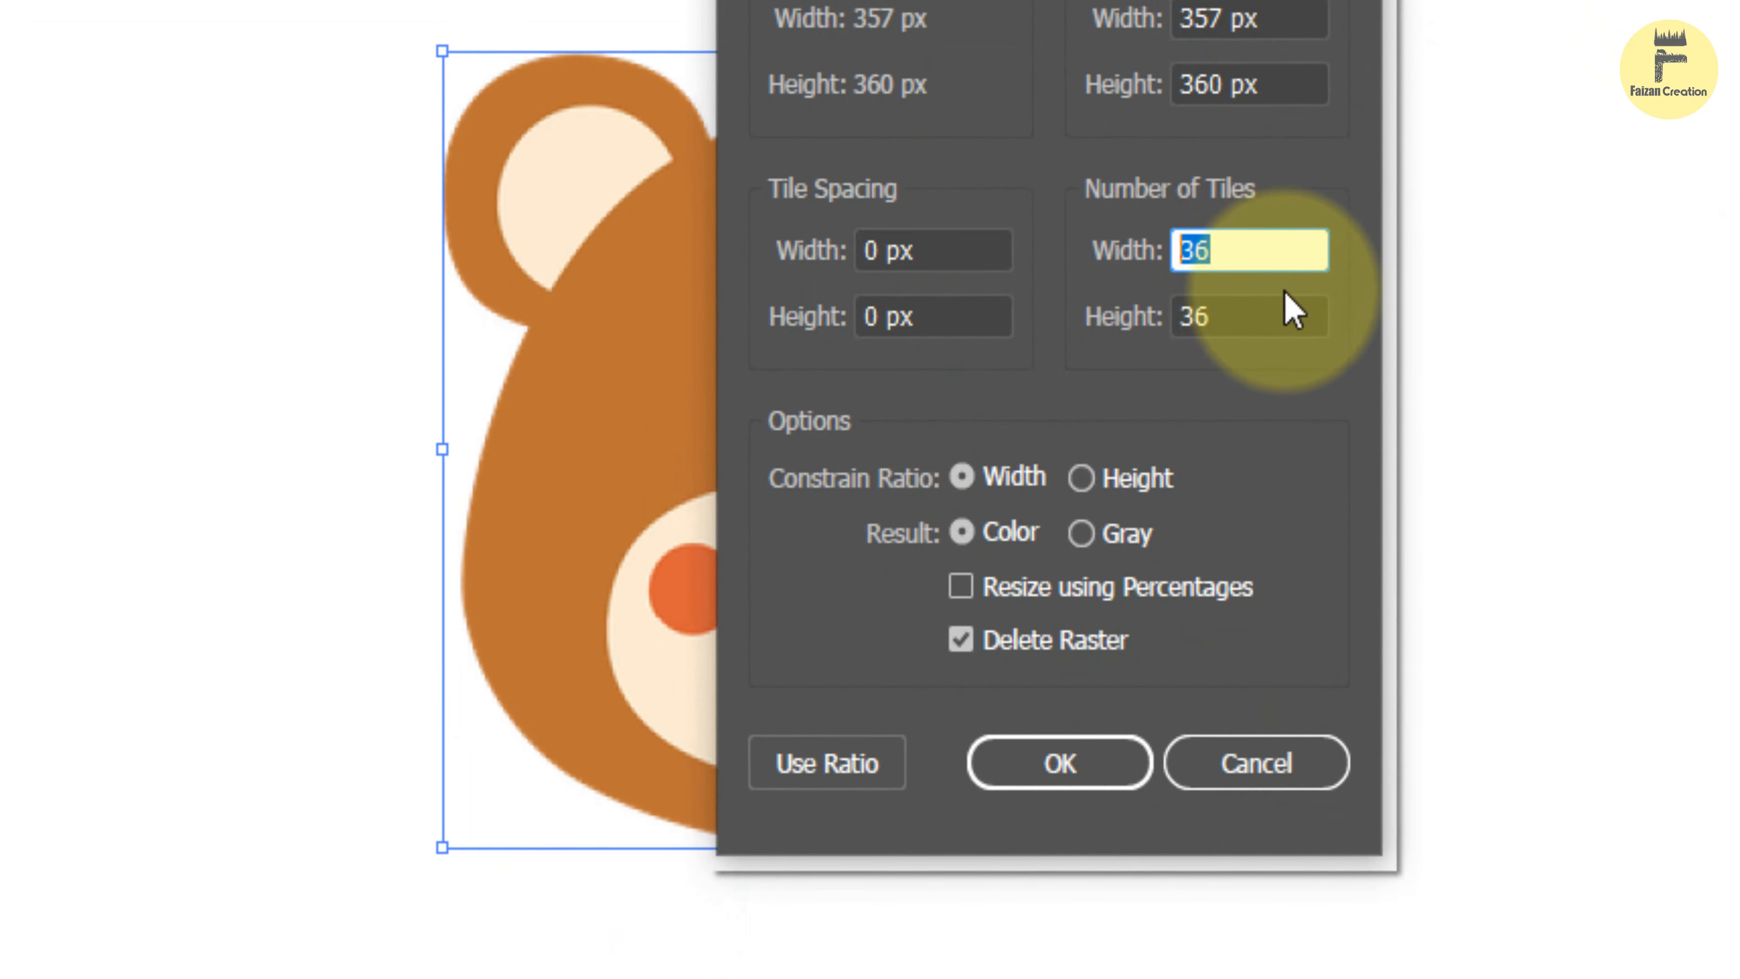
click(1243, 320)
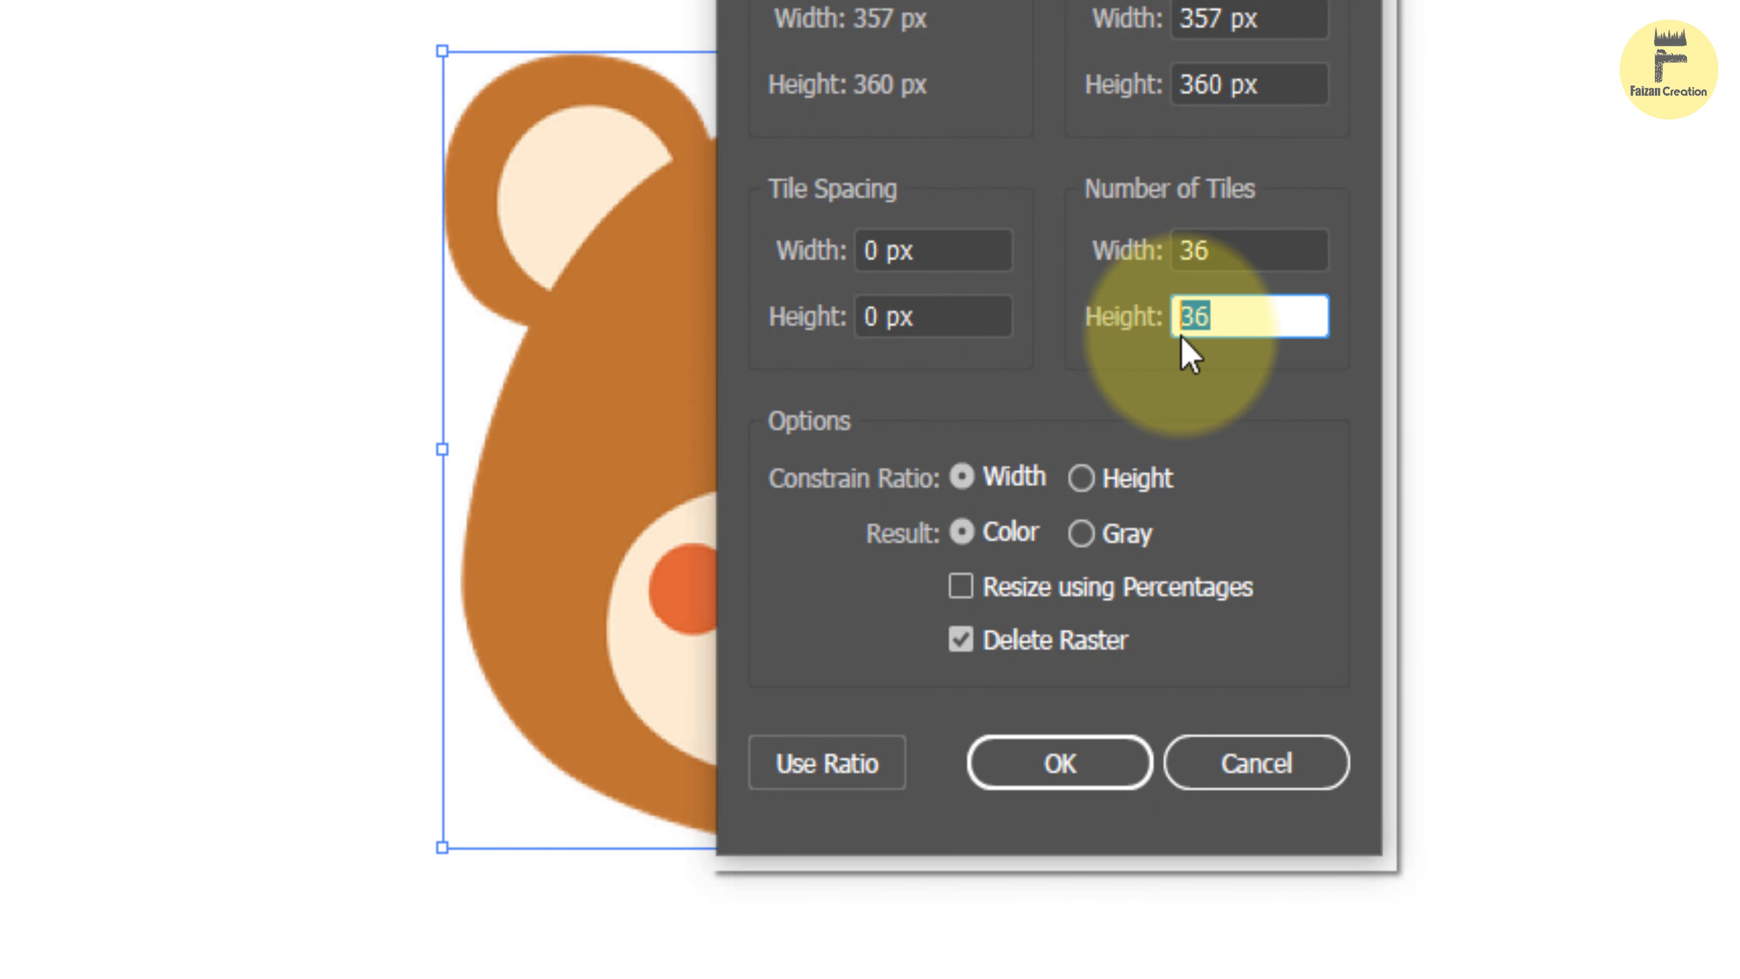
click(967, 646)
click(968, 646)
click(1020, 656)
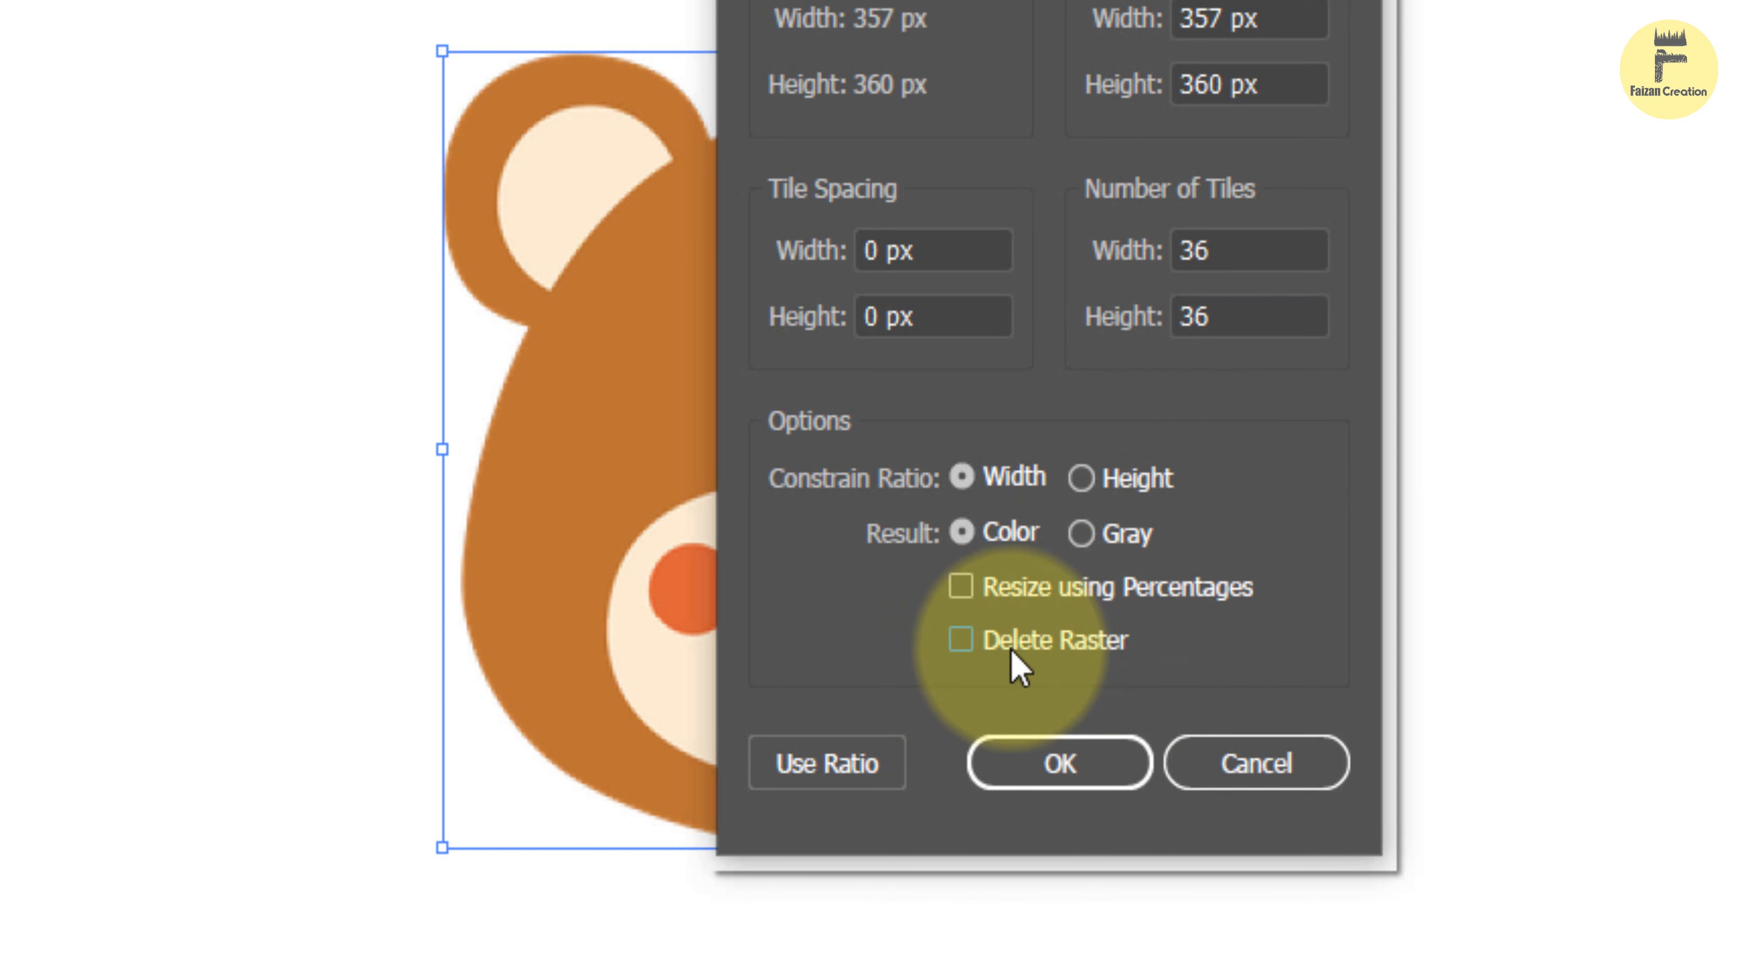
click(1028, 658)
click(1037, 765)
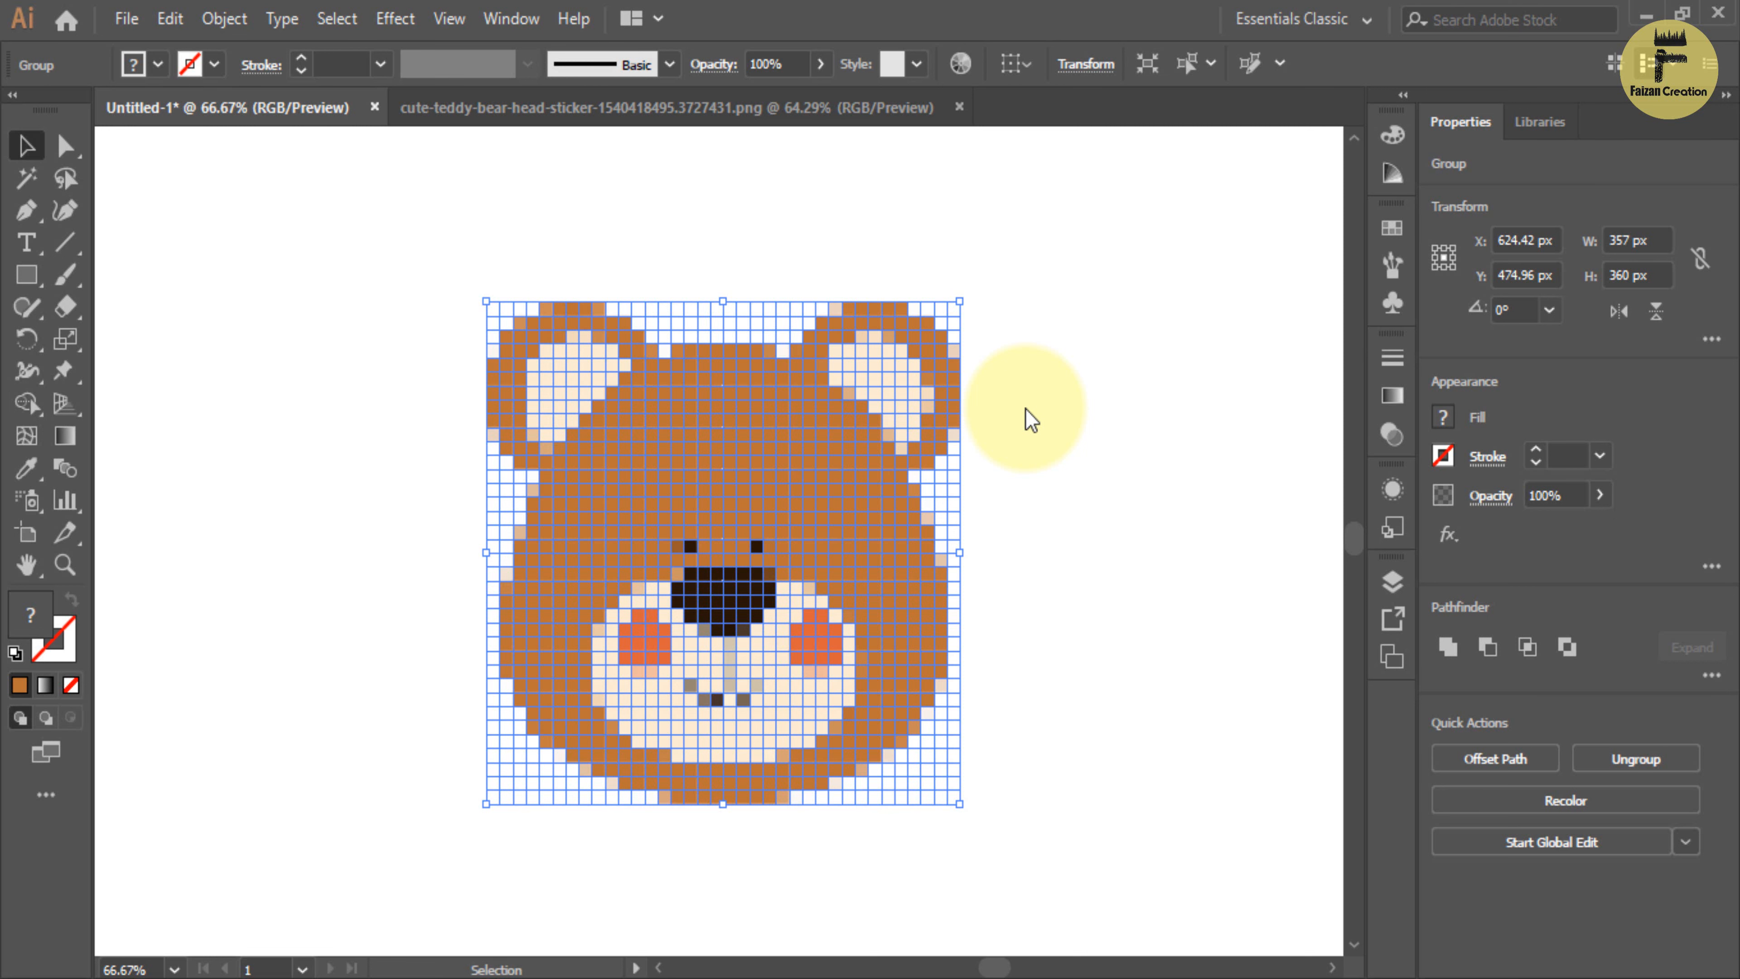
Try to select the white background tiles of the mosaic with the Magic Wand.
click(1023, 542)
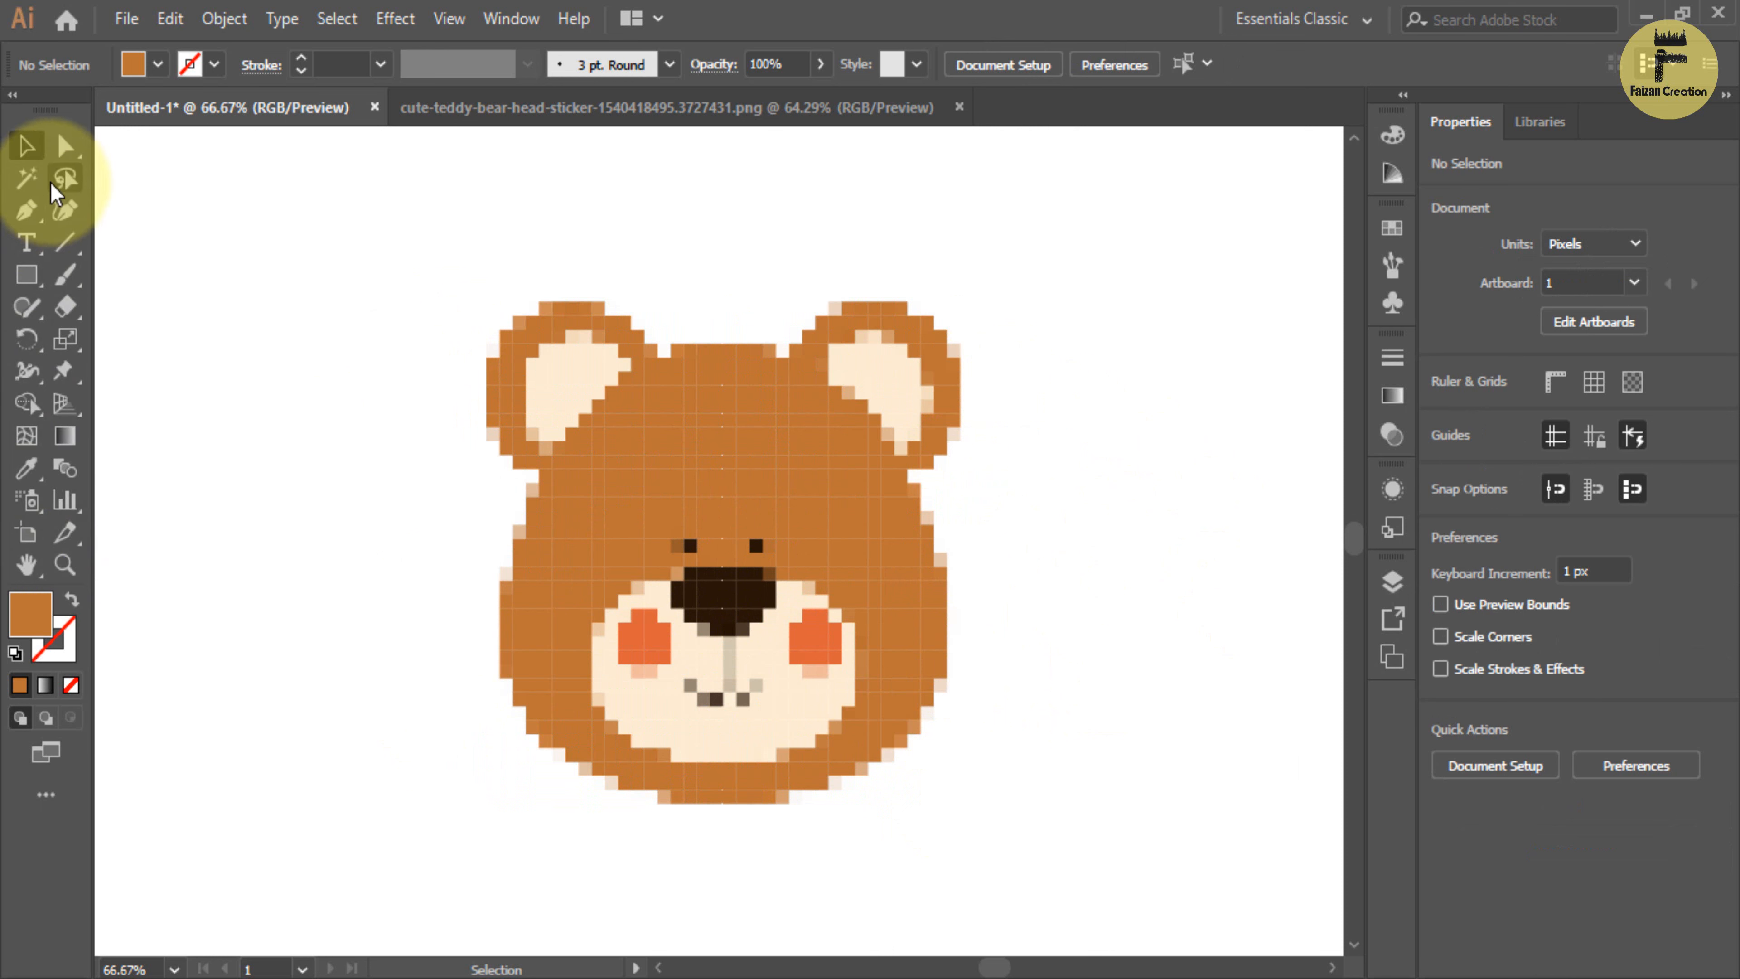
click(26, 182)
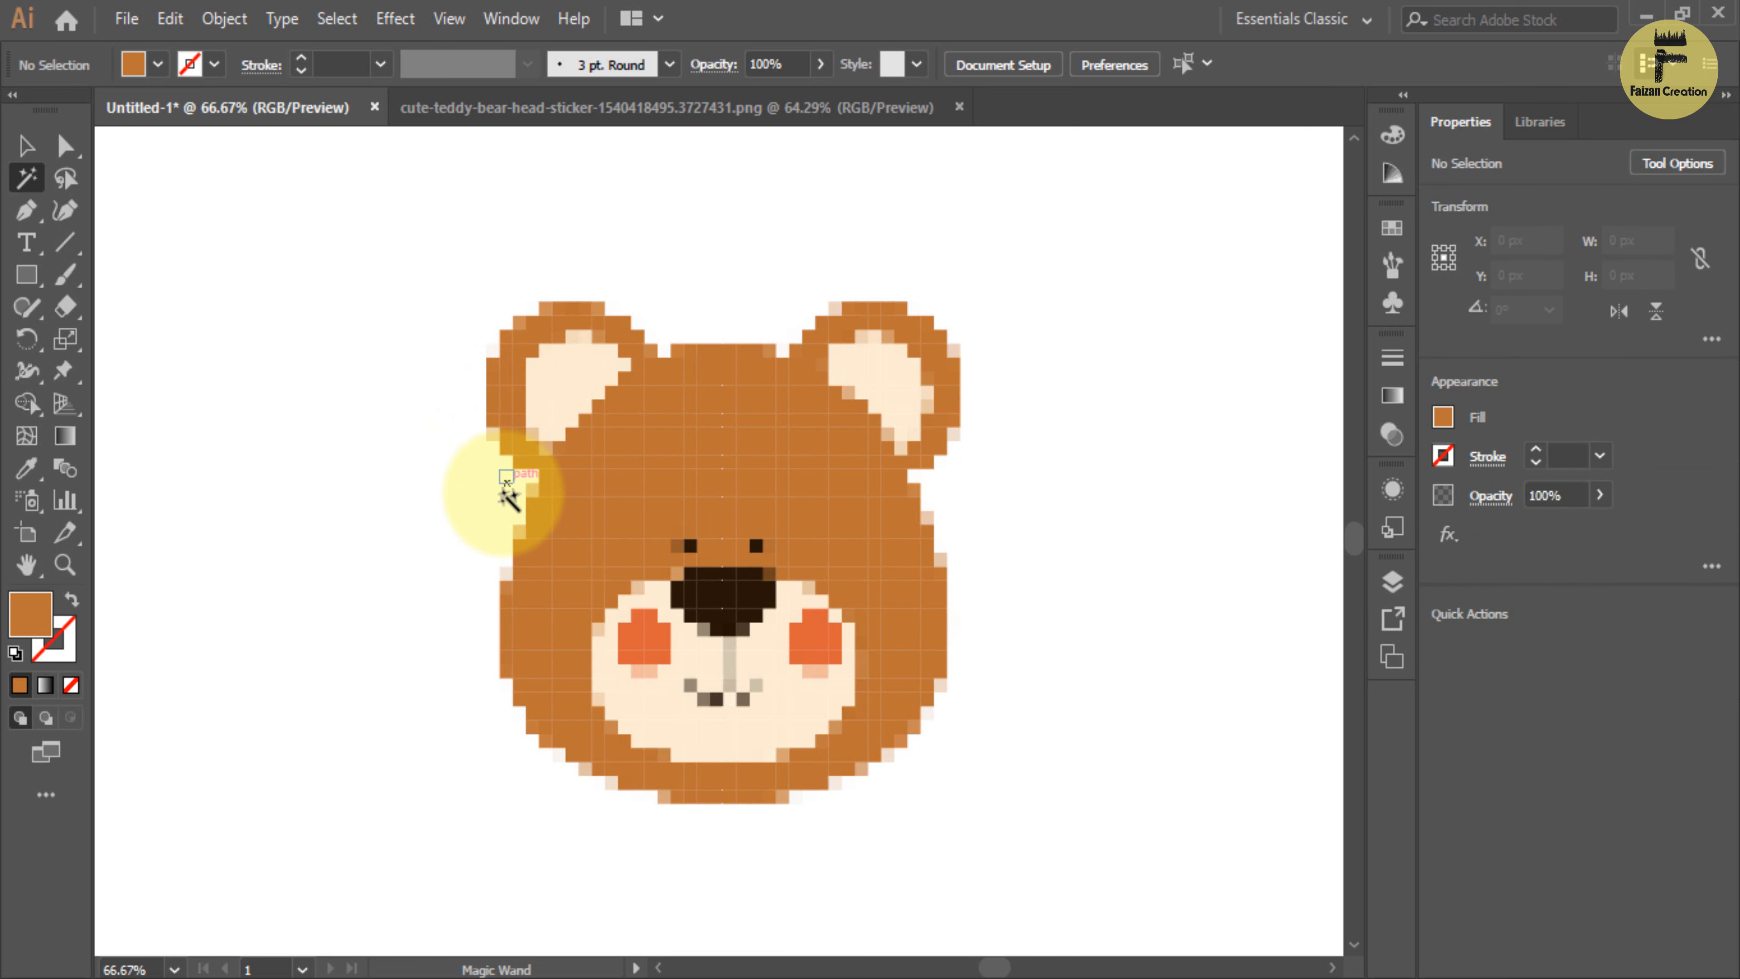
click(493, 492)
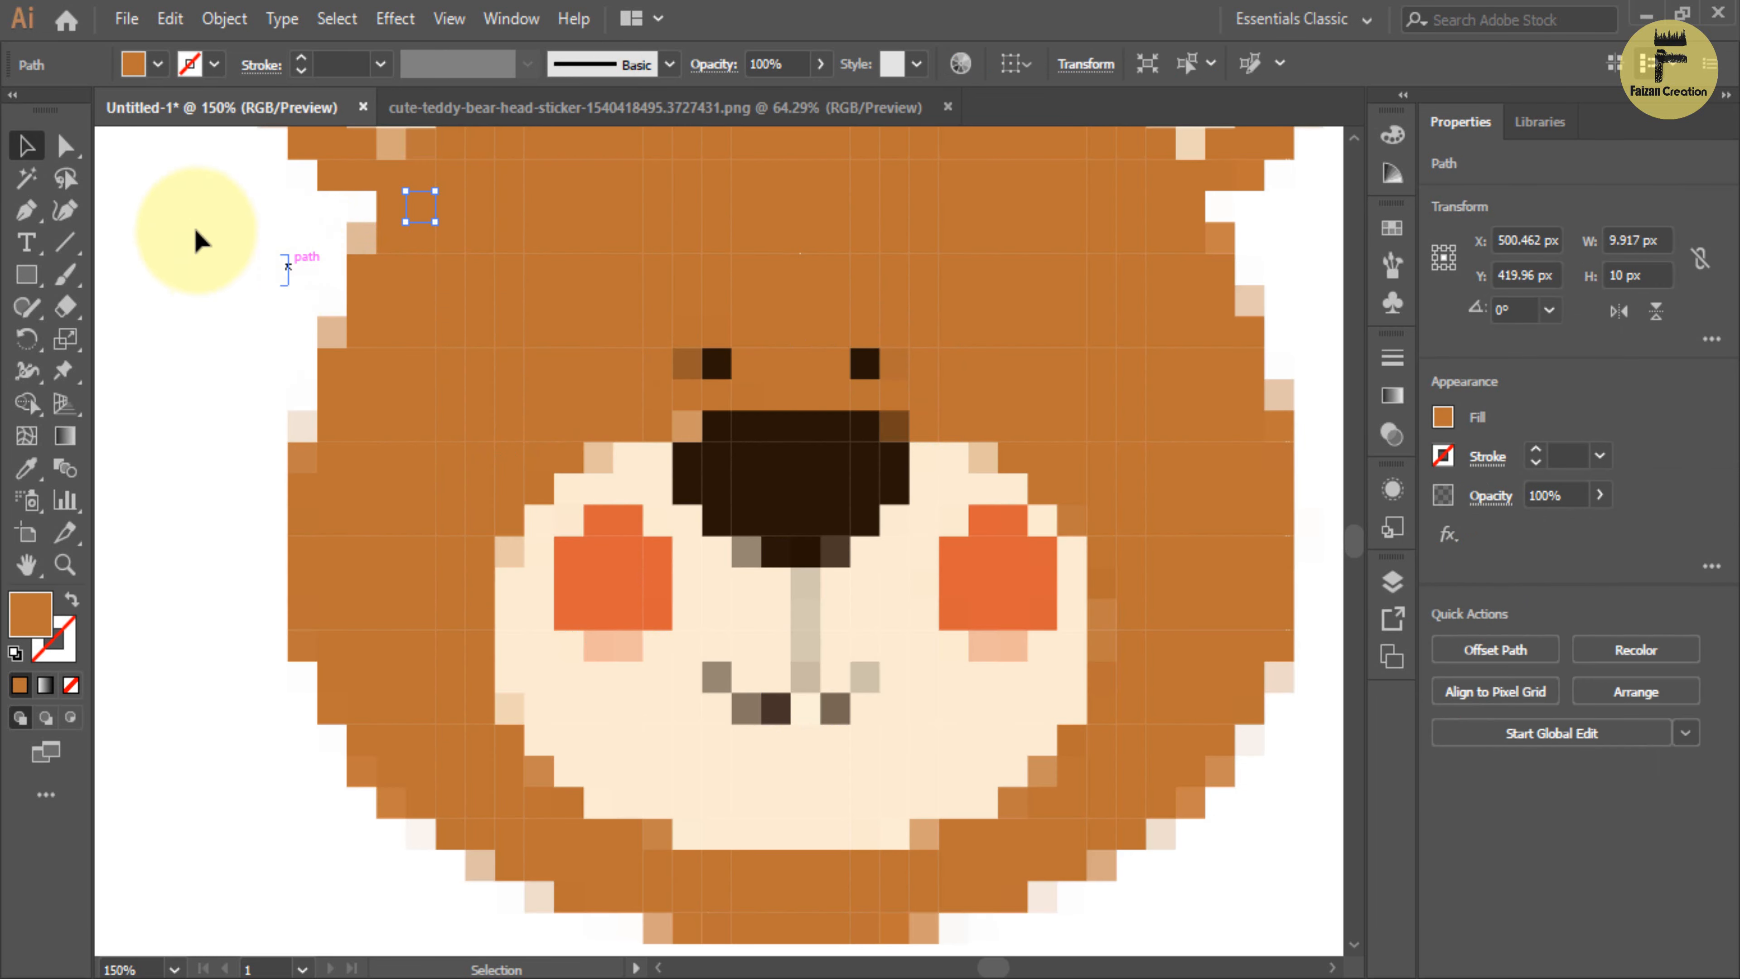
Ungroup the bear mosaic into individual tiles and clear the selection.
key(v)
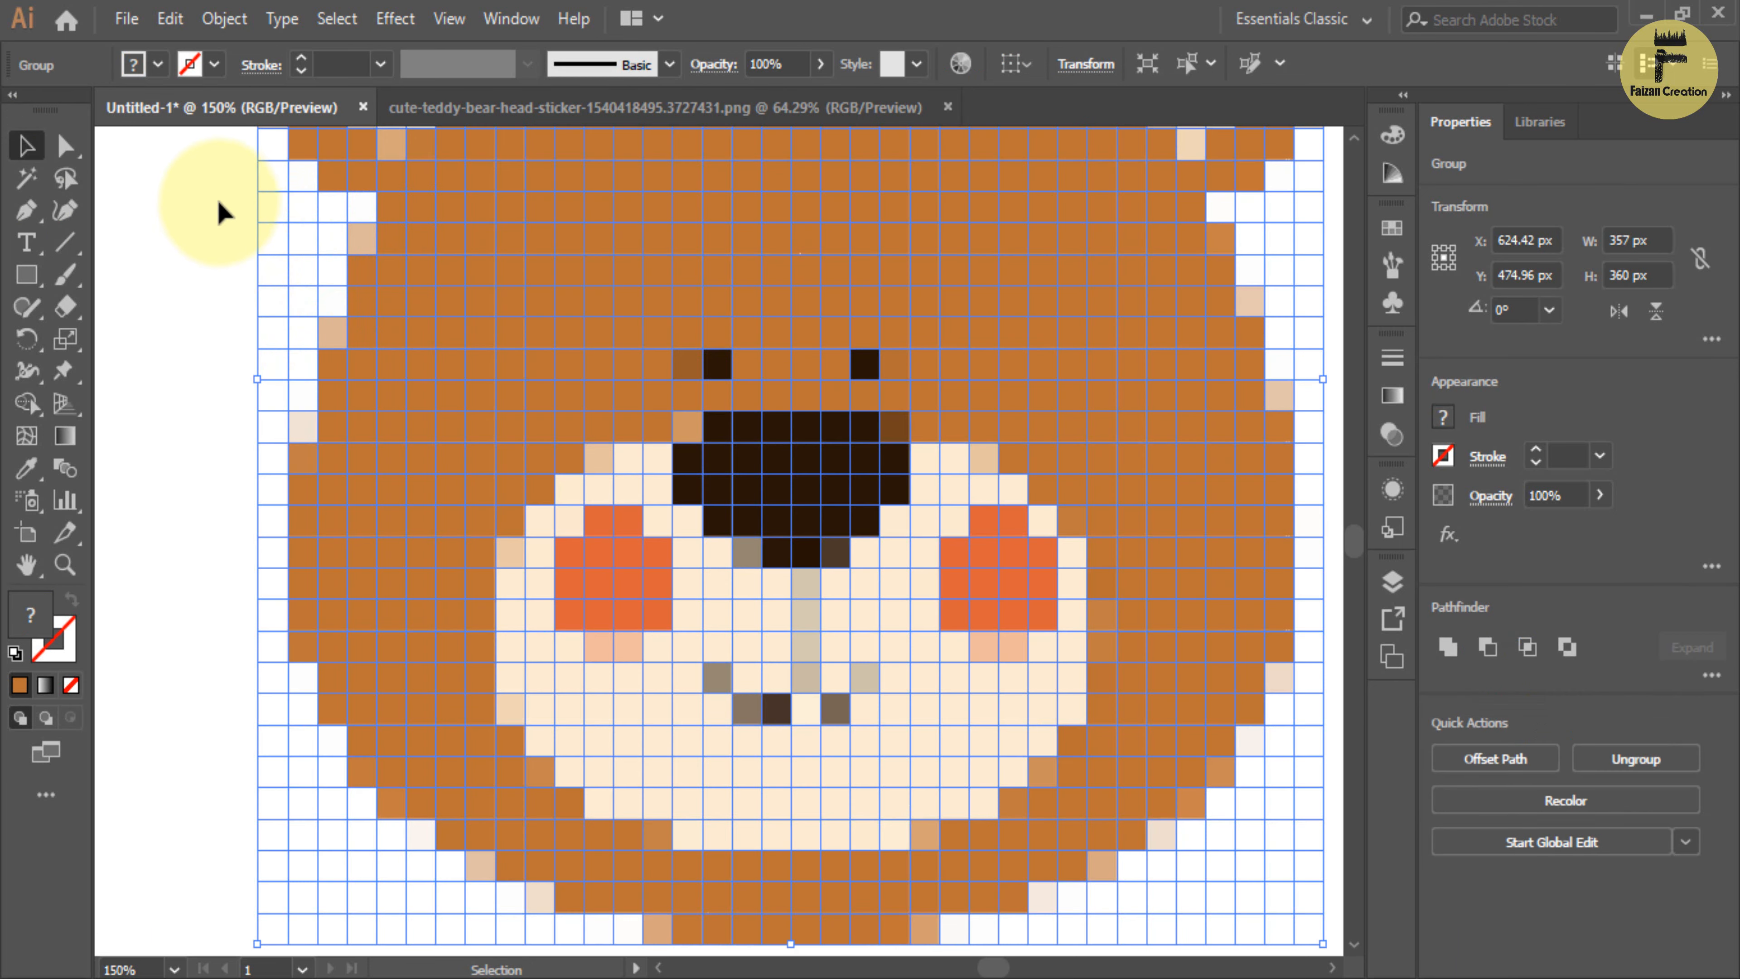
drag(216, 203, 305, 283)
right_click(404, 231)
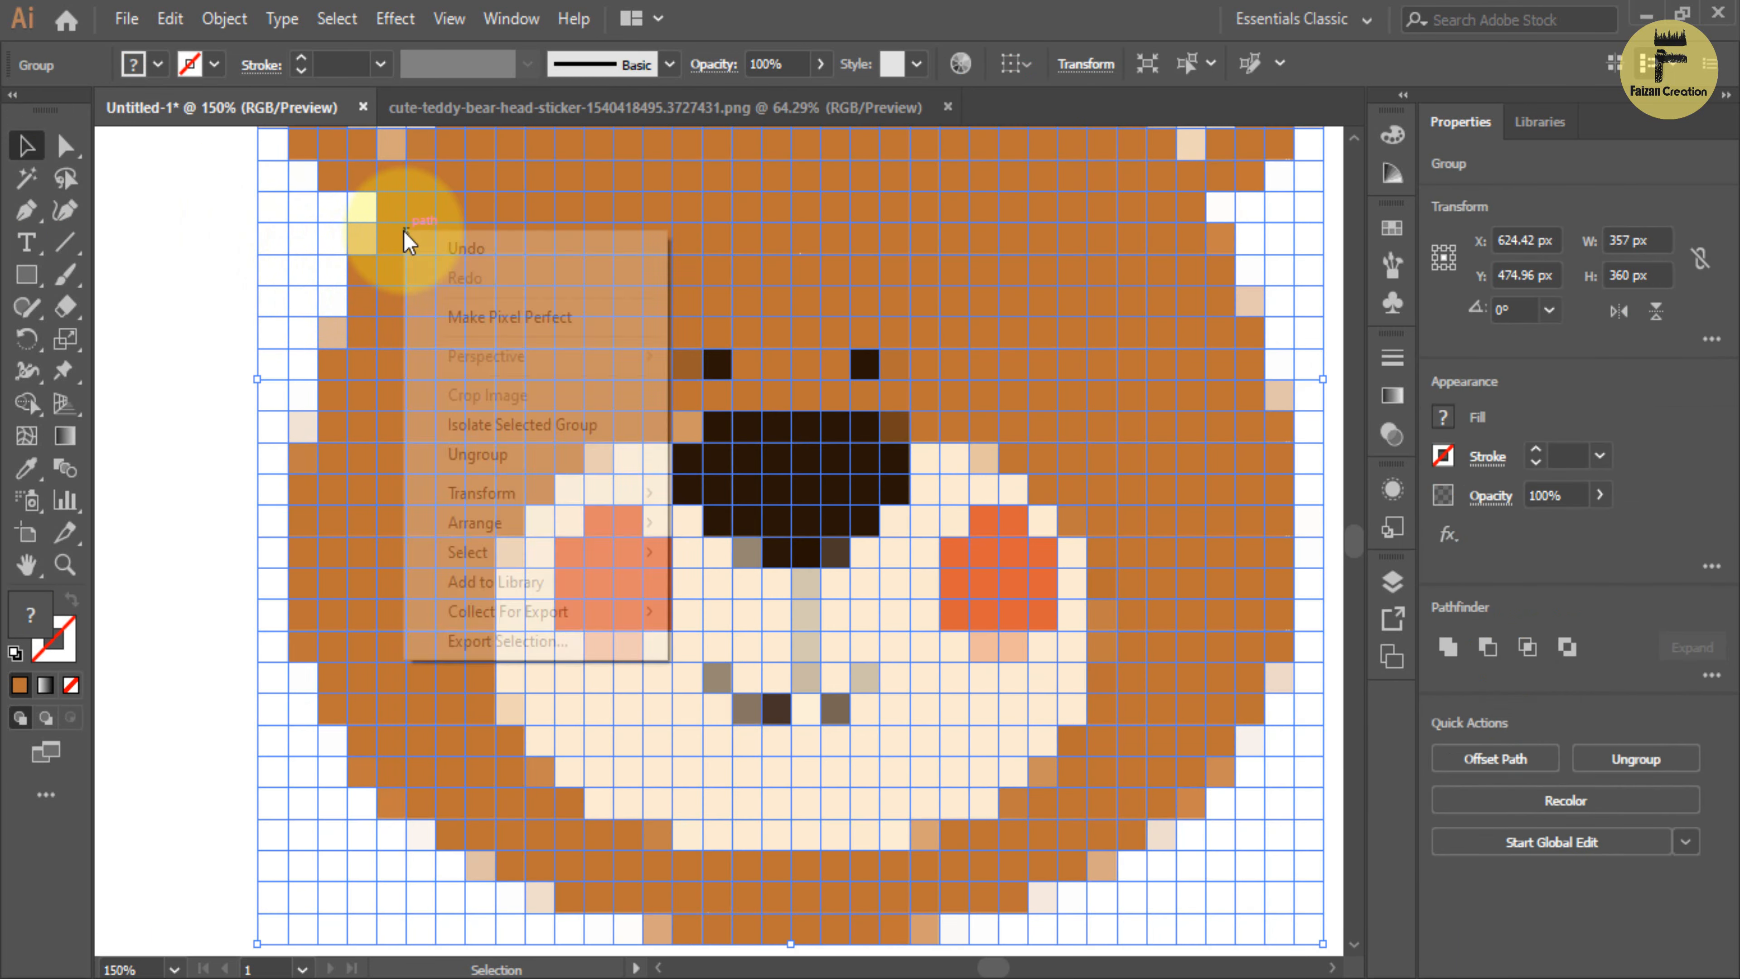
click(507, 450)
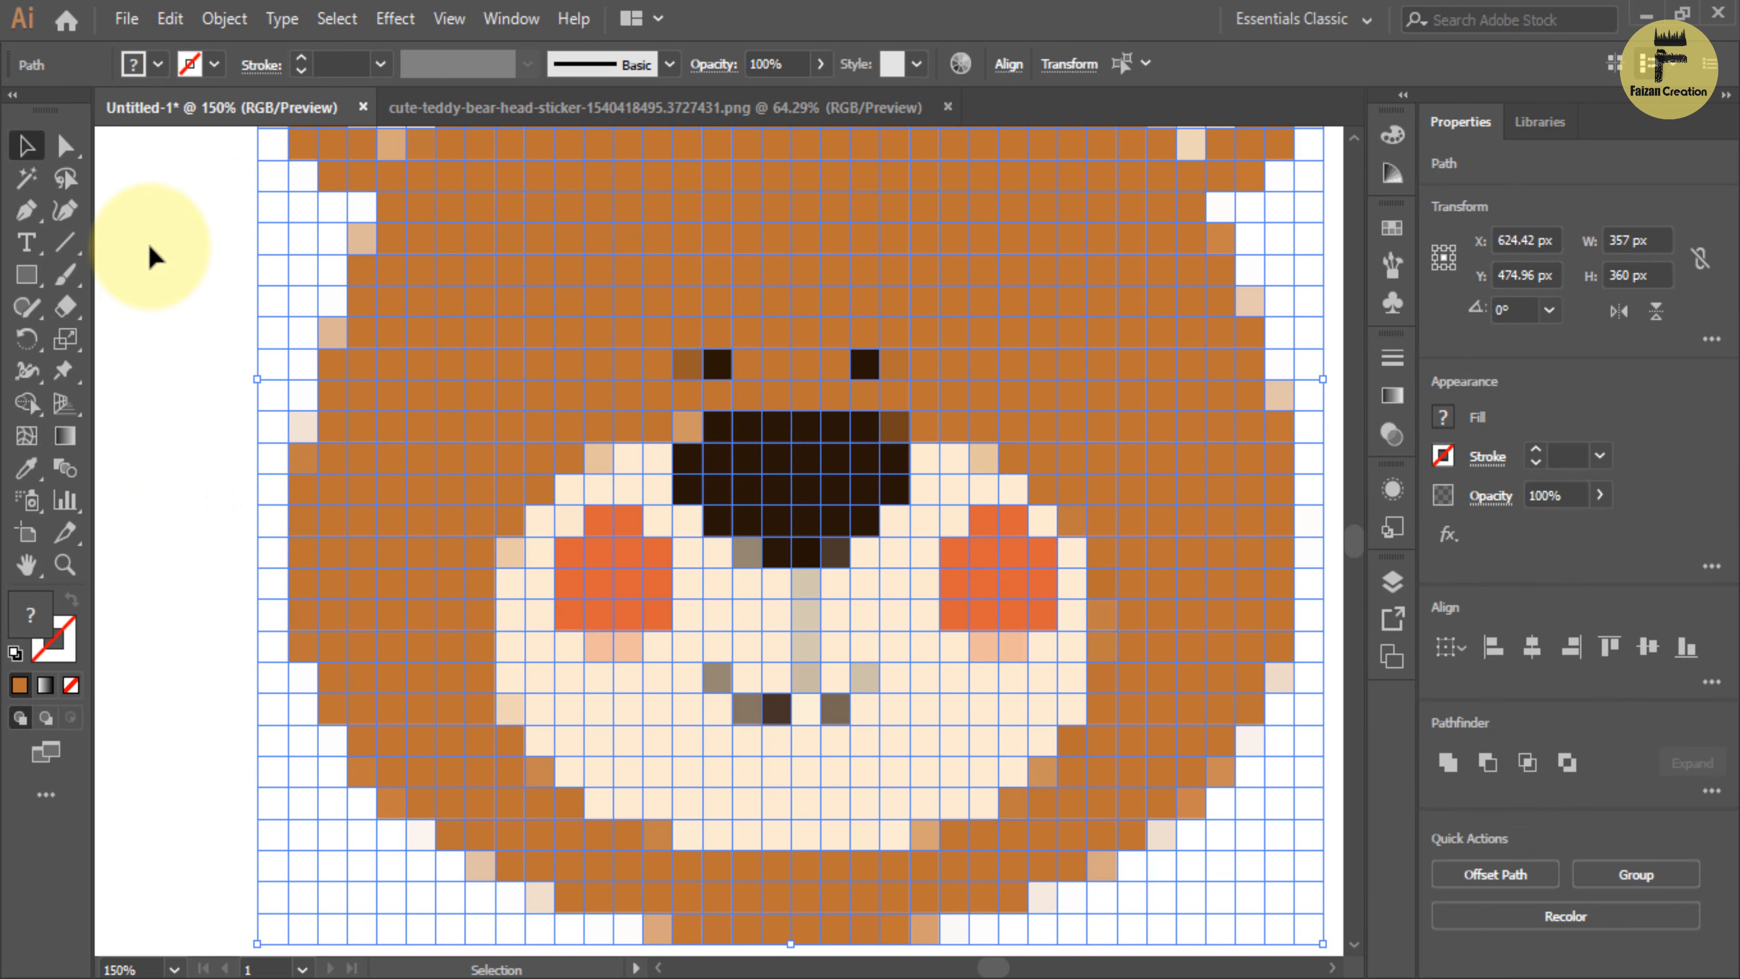
click(194, 202)
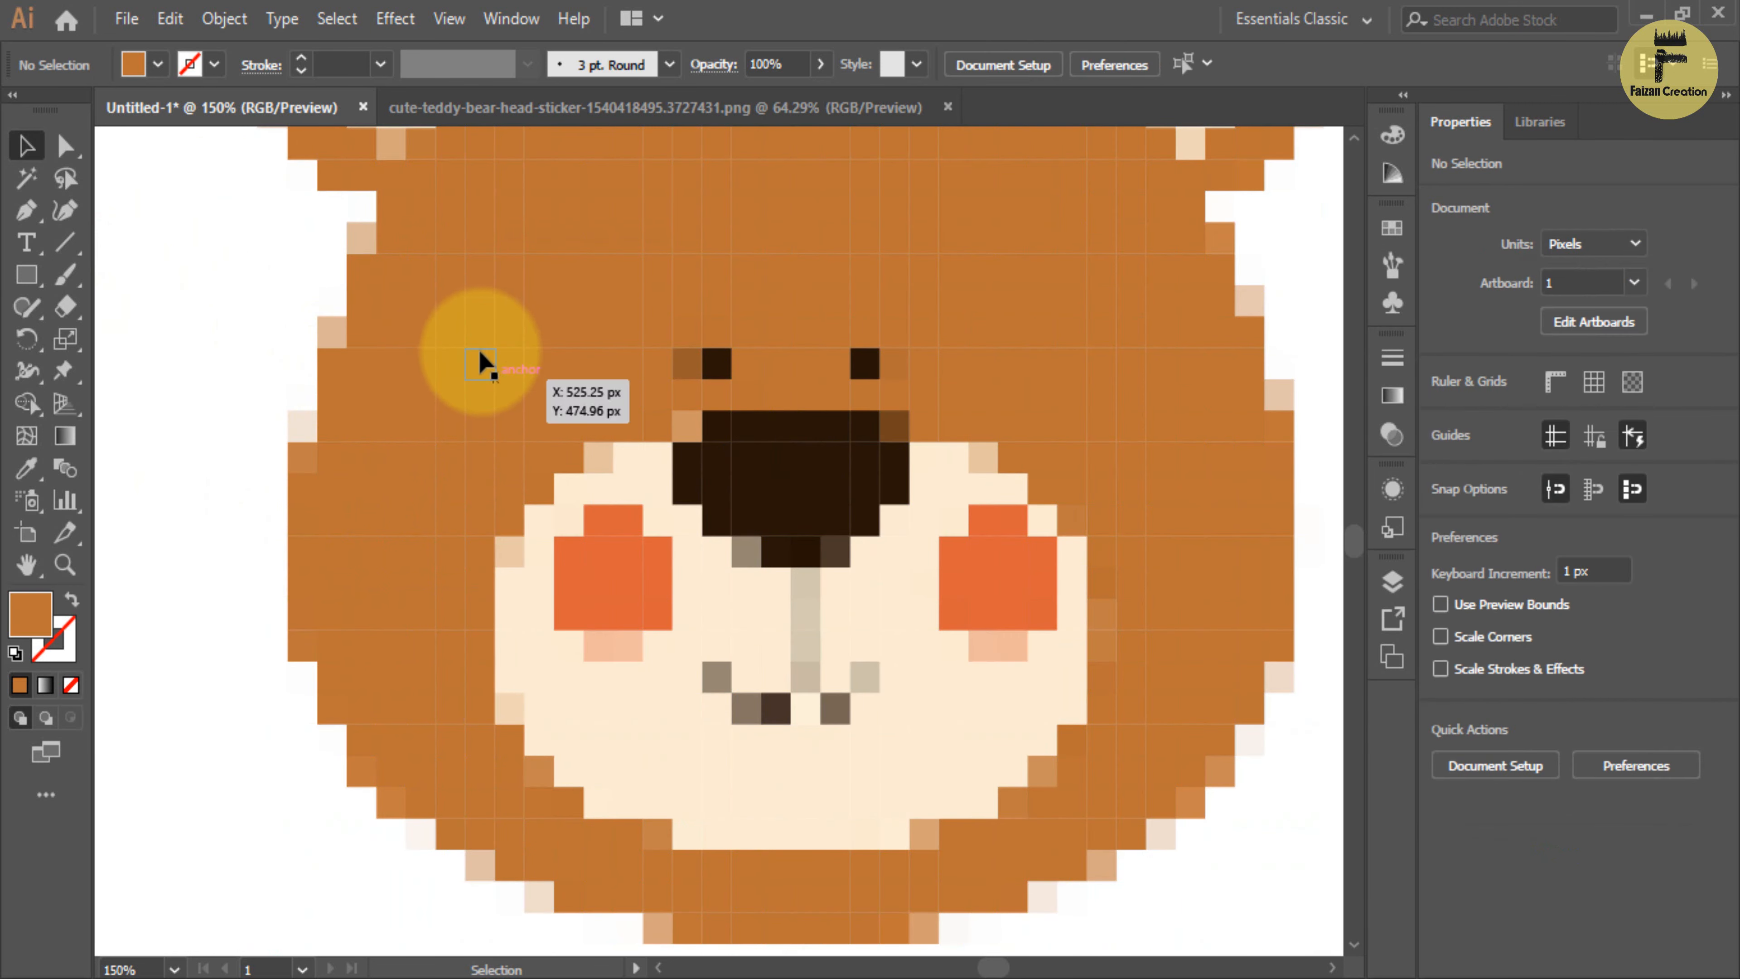
Delete the white background tiles outside the lower-left edge of the bear's head.
drag(482, 361, 795, 673)
drag(442, 148, 593, 894)
key(Delete)
drag(581, 560, 624, 887)
key(Delete)
drag(937, 832, 553, 755)
key(Delete)
drag(603, 666, 733, 794)
key(Delete)
drag(728, 704, 789, 795)
key(Delete)
drag(790, 735, 847, 795)
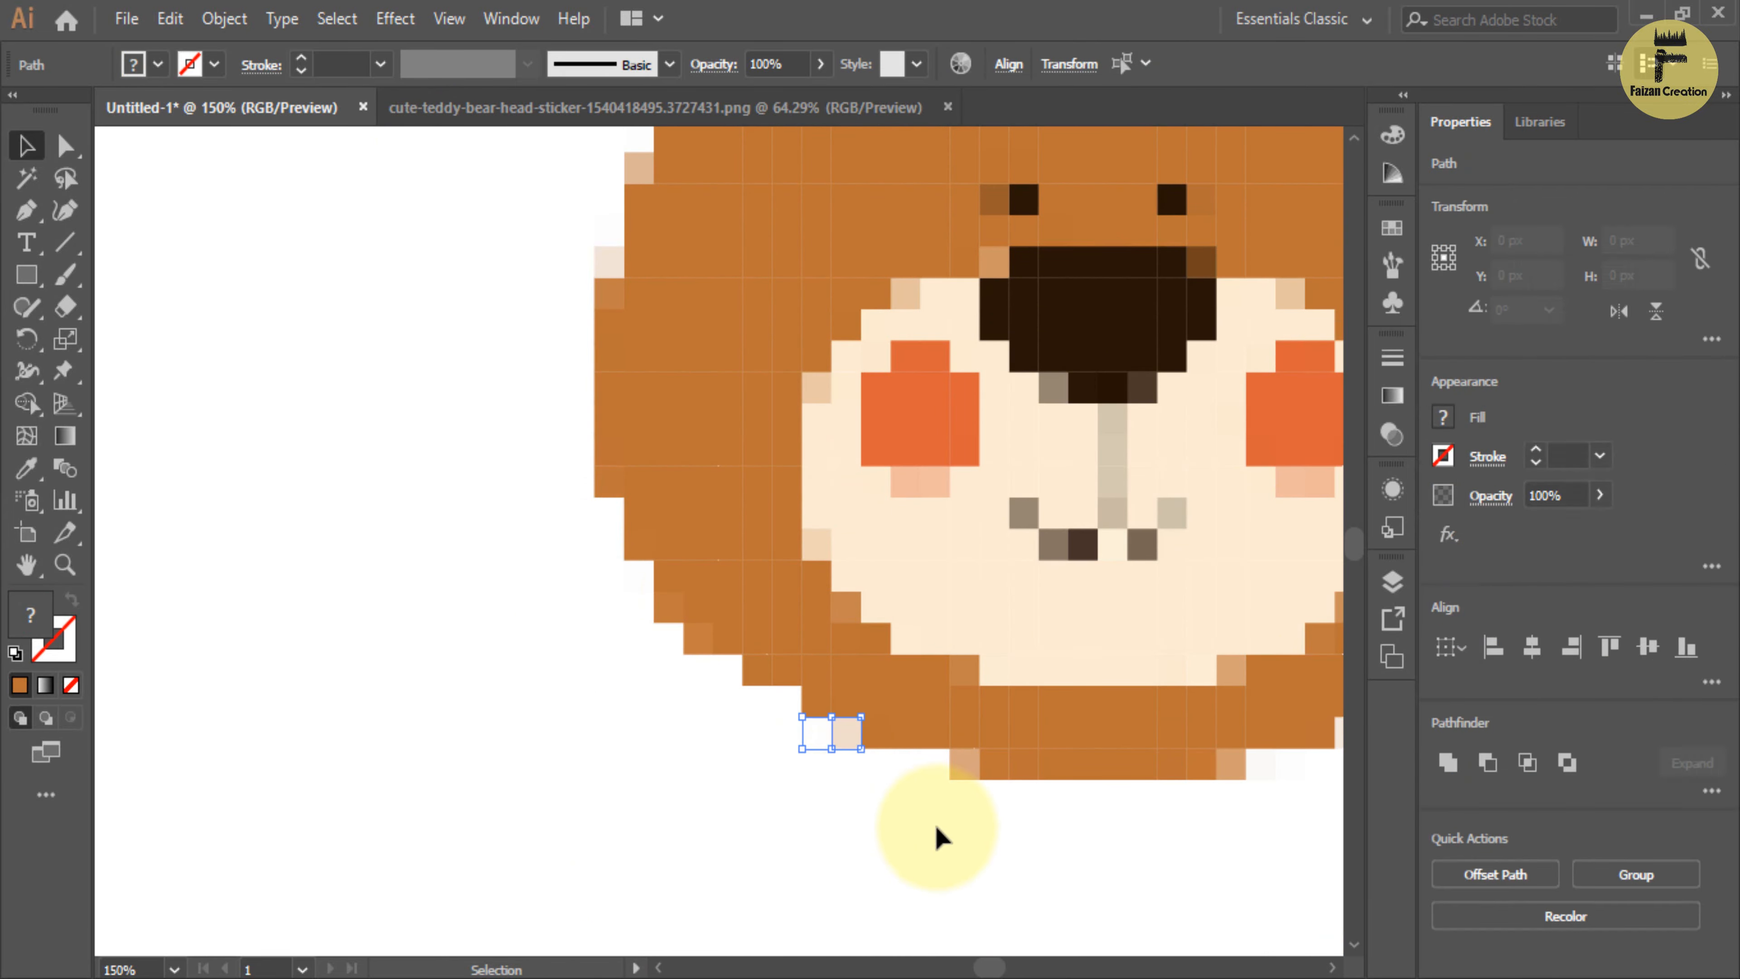
key(Delete)
Delete the remaining white background tiles along the left side of the bear's face.
drag(576, 521, 645, 693)
key(Delete)
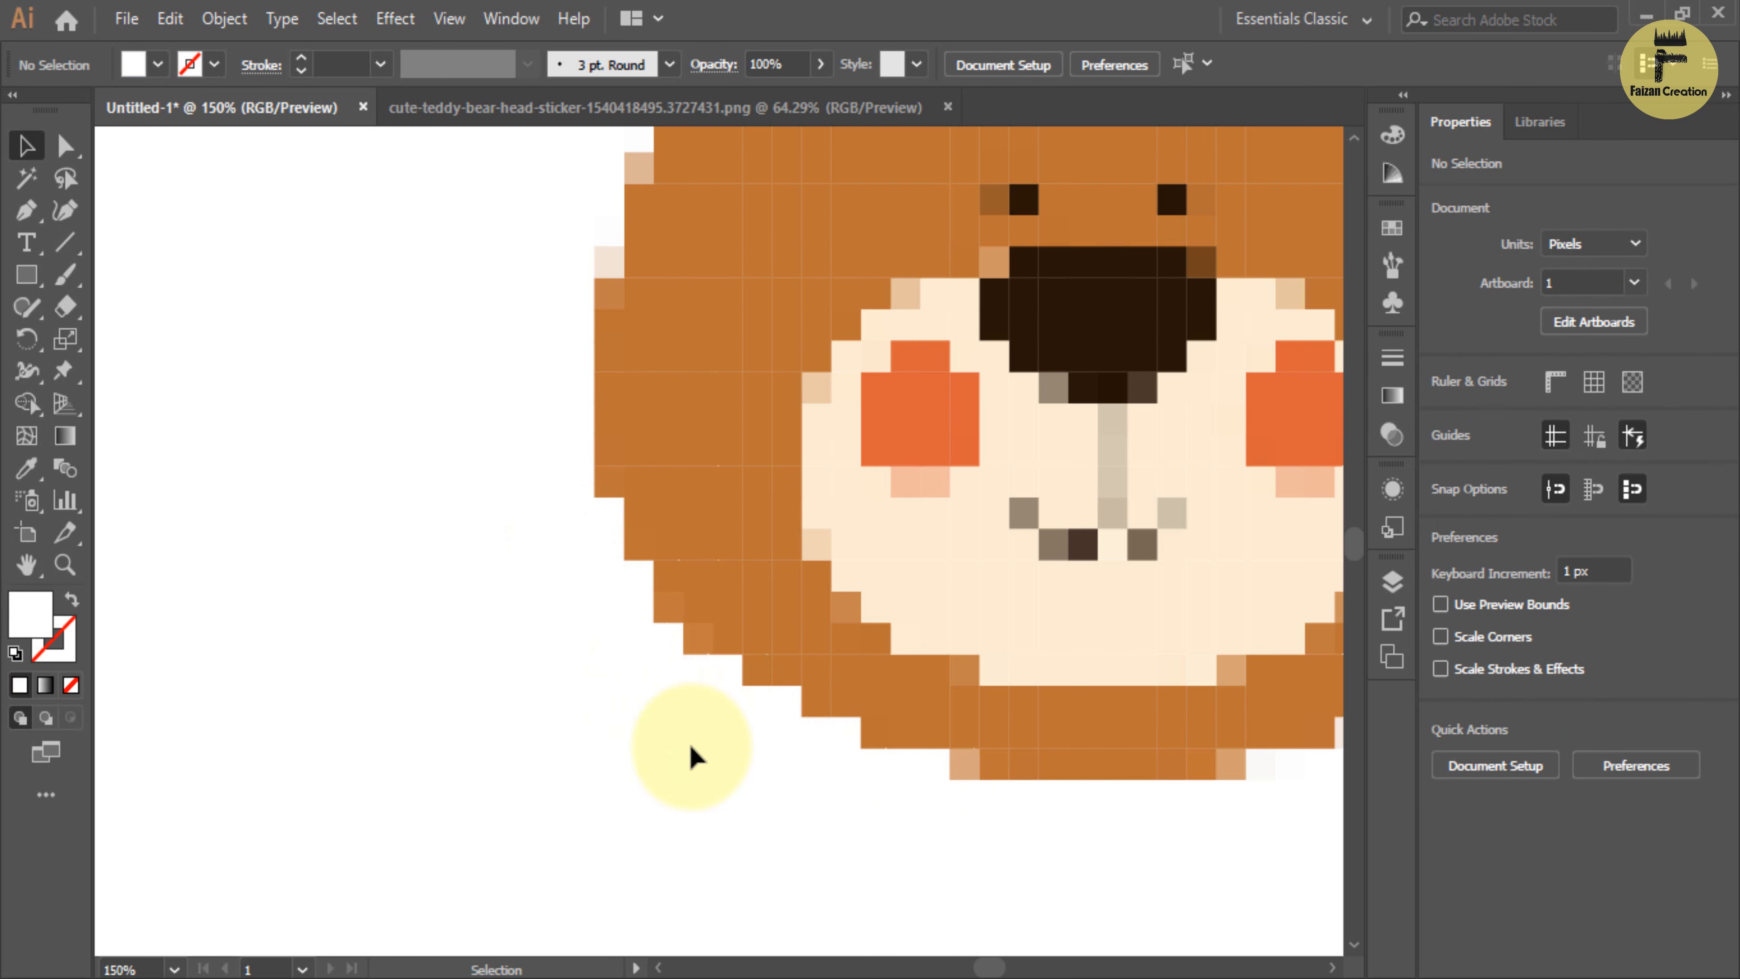
drag(532, 286, 571, 680)
drag(598, 393, 652, 626)
key(Delete)
drag(637, 446, 684, 548)
key(Delete)
key(Delete)
Delete the white background tiles beside and at the outer corner of the left ear.
scroll(651, 446, up, 5)
drag(647, 401, 649, 402)
key(Delete)
drag(627, 312, 704, 370)
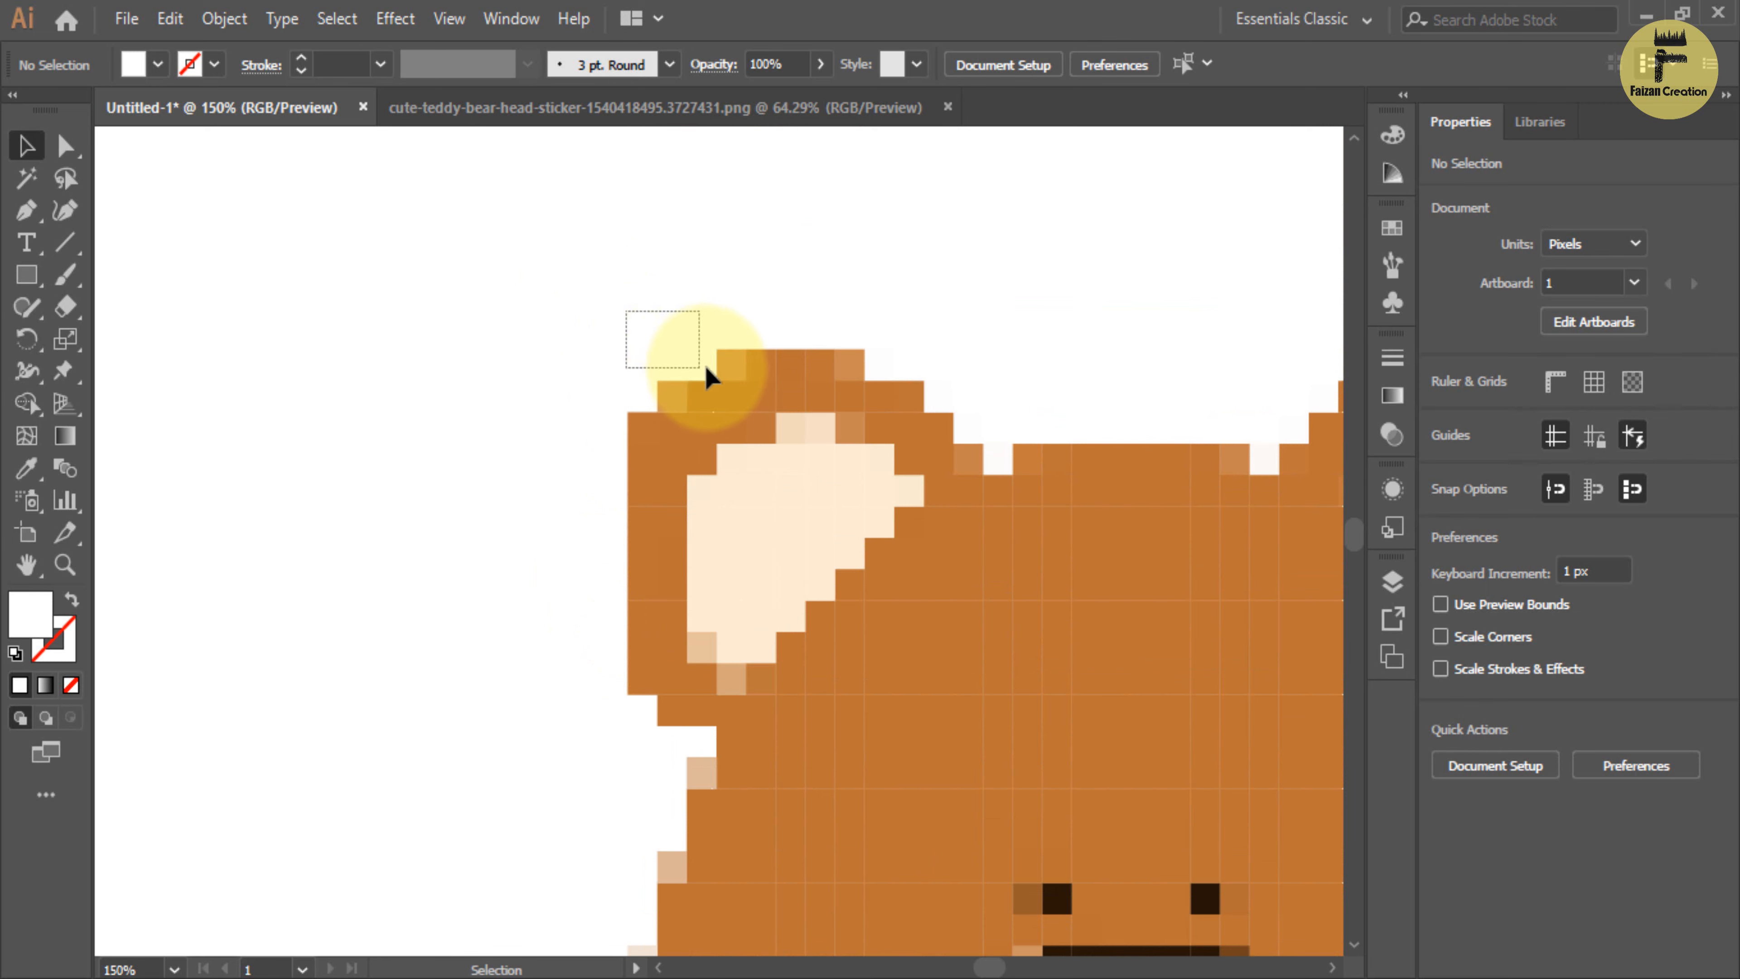
key(Delete)
Delete the white background tiles above the bear's head between the two ears.
drag(926, 459, 558, 421)
drag(507, 270, 952, 361)
key(Delete)
key(Delete)
drag(592, 339, 925, 395)
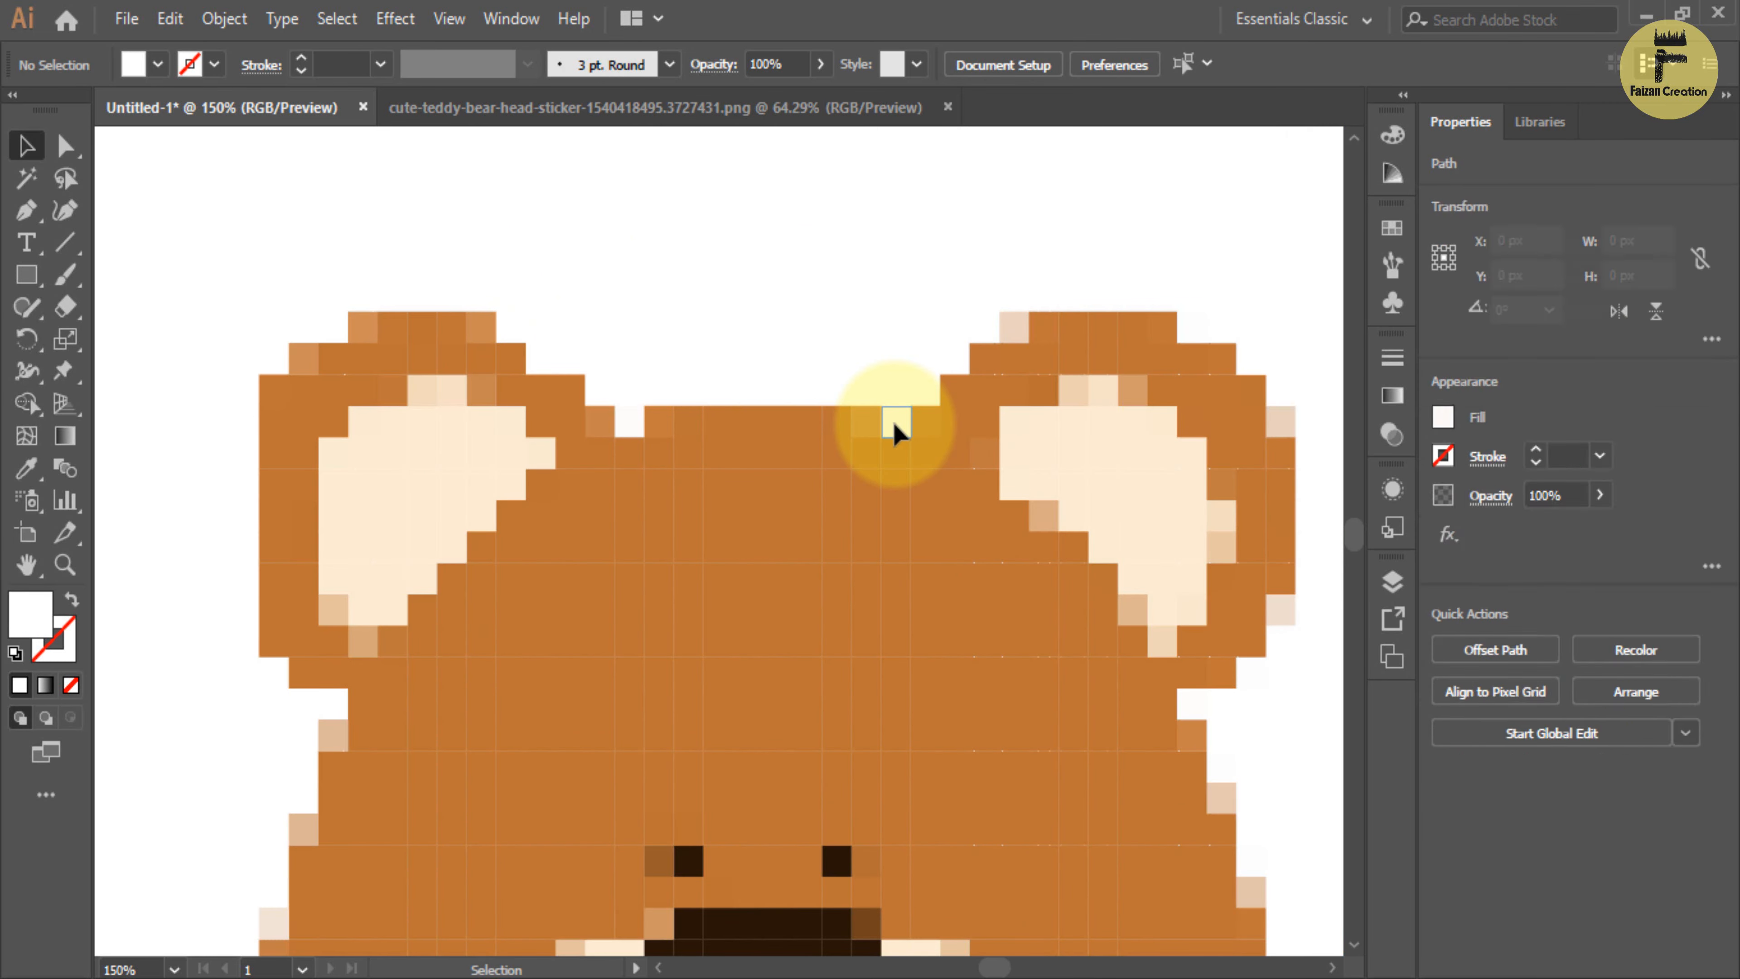
key(Delete)
Recolor the left end tile of the head's top row with the lighter brown of the matching right end tile.
click(661, 427)
key(i)
key(v)
Delete the white background tiles above and beside the right ear.
drag(871, 312, 574, 191)
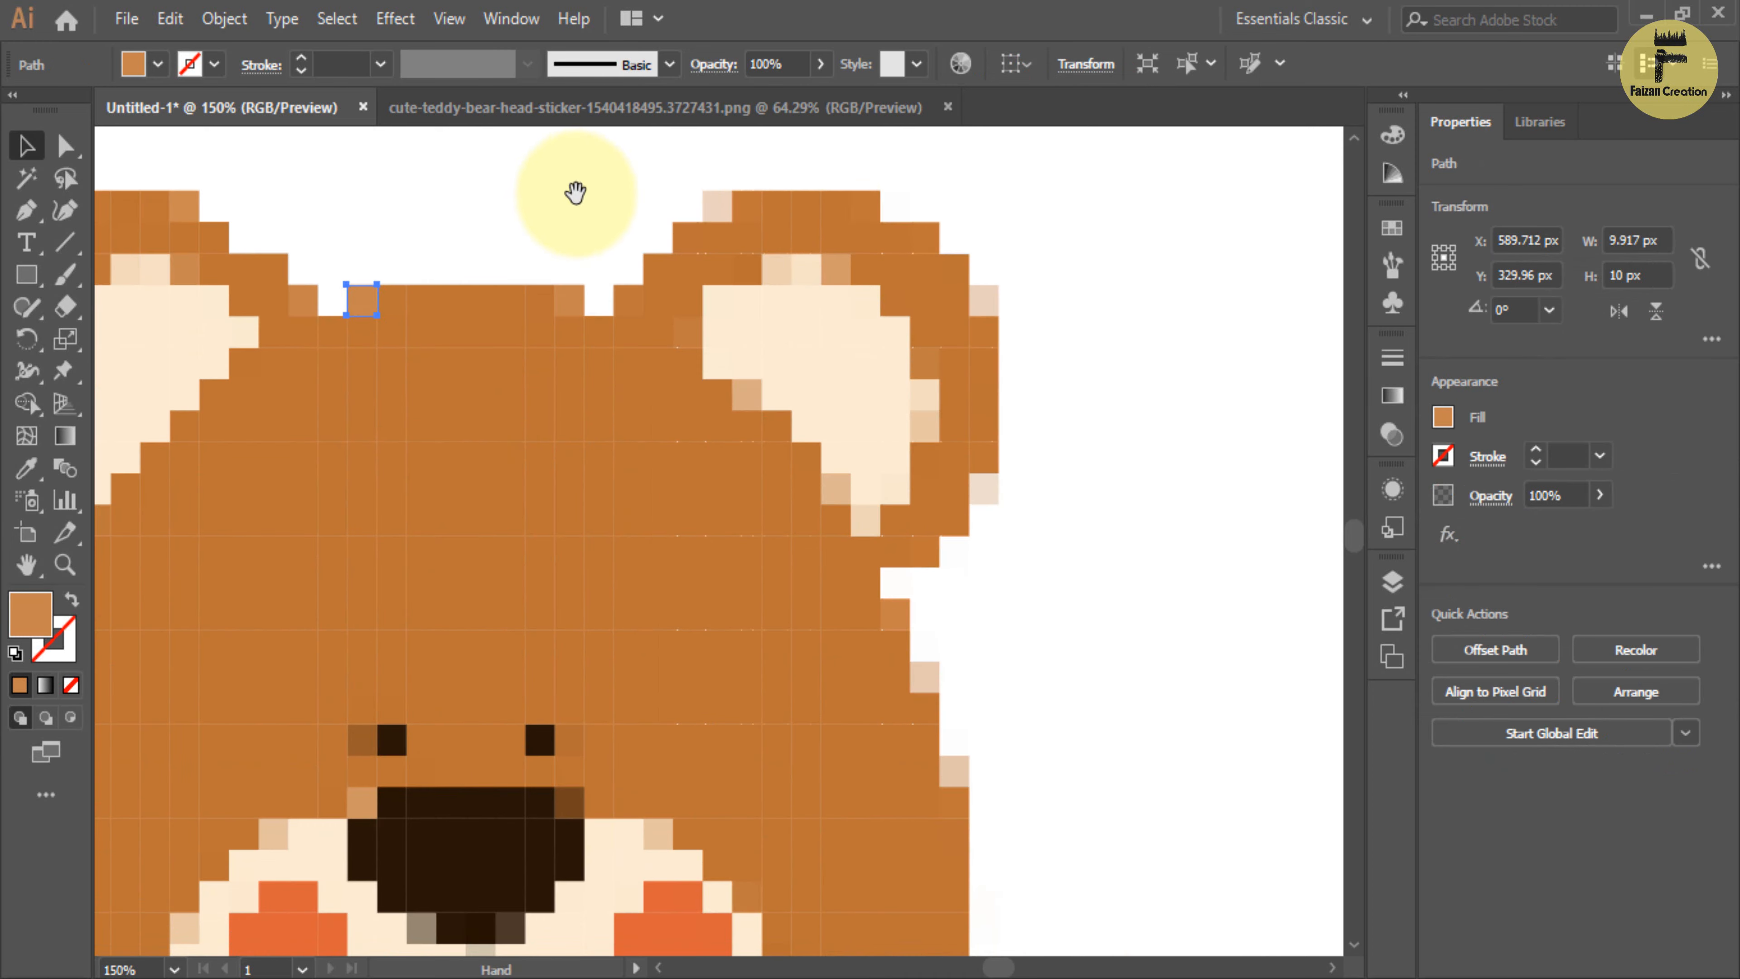
drag(905, 164, 972, 214)
key(Delete)
drag(956, 171, 1009, 568)
key(Delete)
key(Delete)
Delete the white background tiles below the right ear along the right side of the head.
drag(1025, 483, 968, 717)
drag(1039, 525, 970, 741)
key(Delete)
drag(998, 552, 956, 735)
key(Delete)
drag(964, 577, 918, 650)
key(Delete)
Try deleting the light brown tile and the white tile above it below the right ear, and undo both deletions.
click(901, 614)
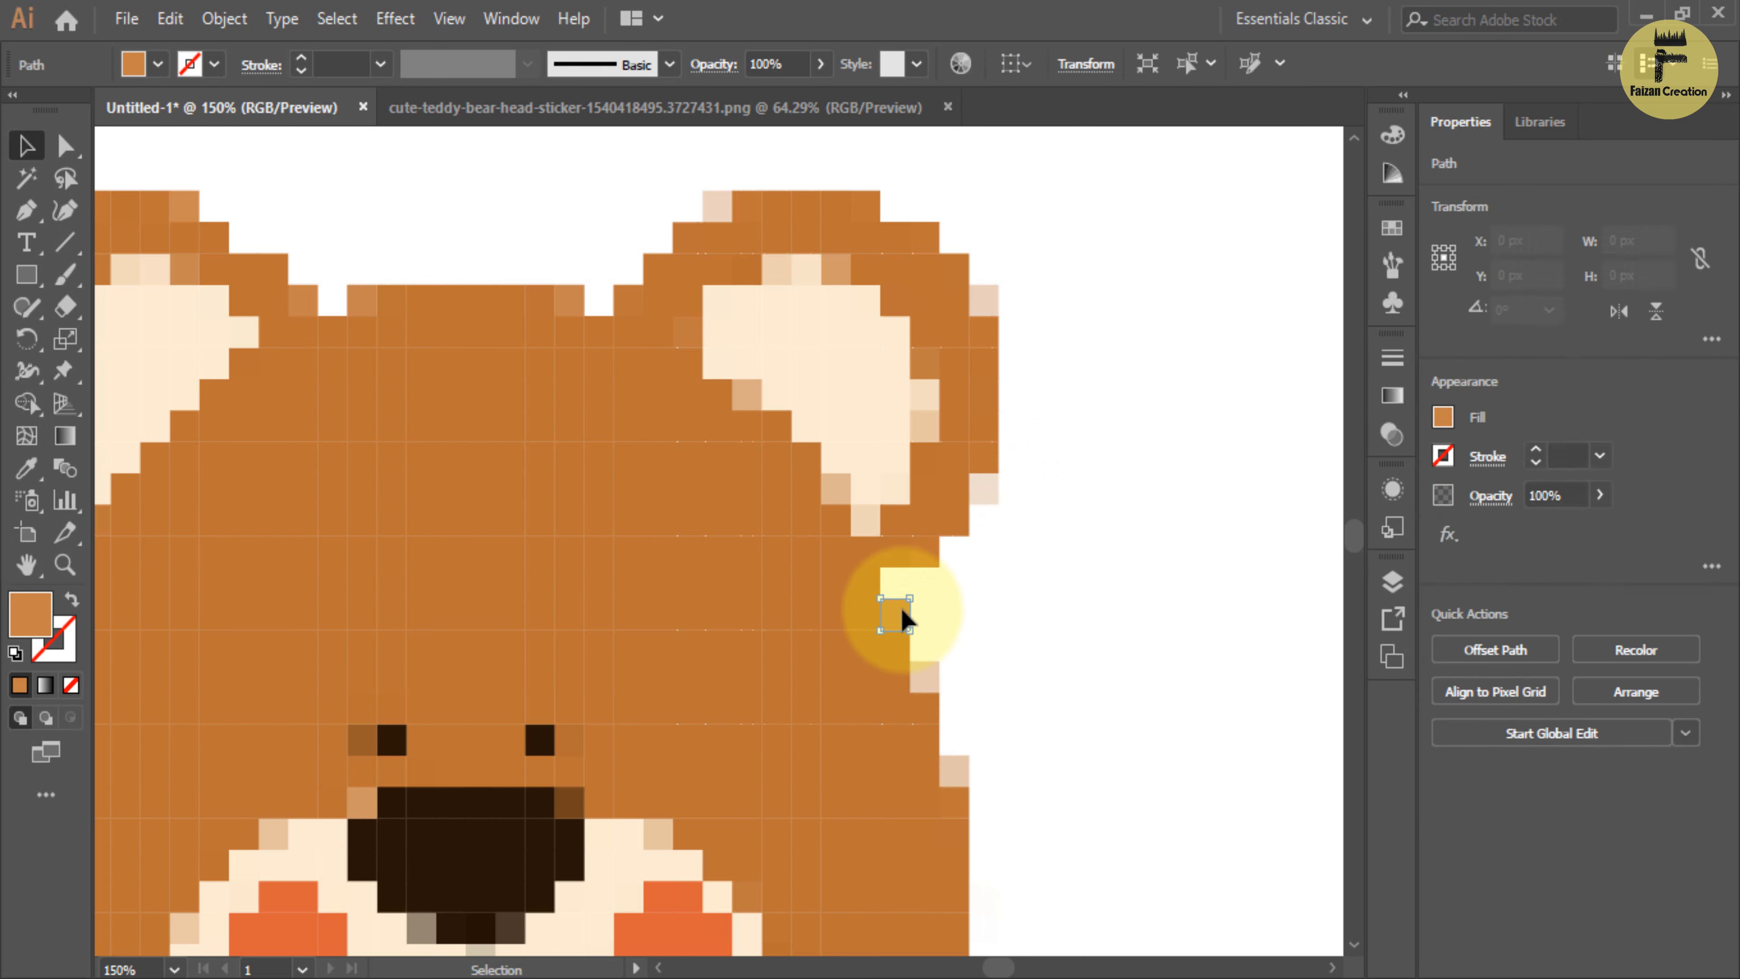
key(Delete)
click(899, 586)
key(Delete)
drag(761, 671, 664, 565)
key(ctrl+z)
key(ctrl+z)
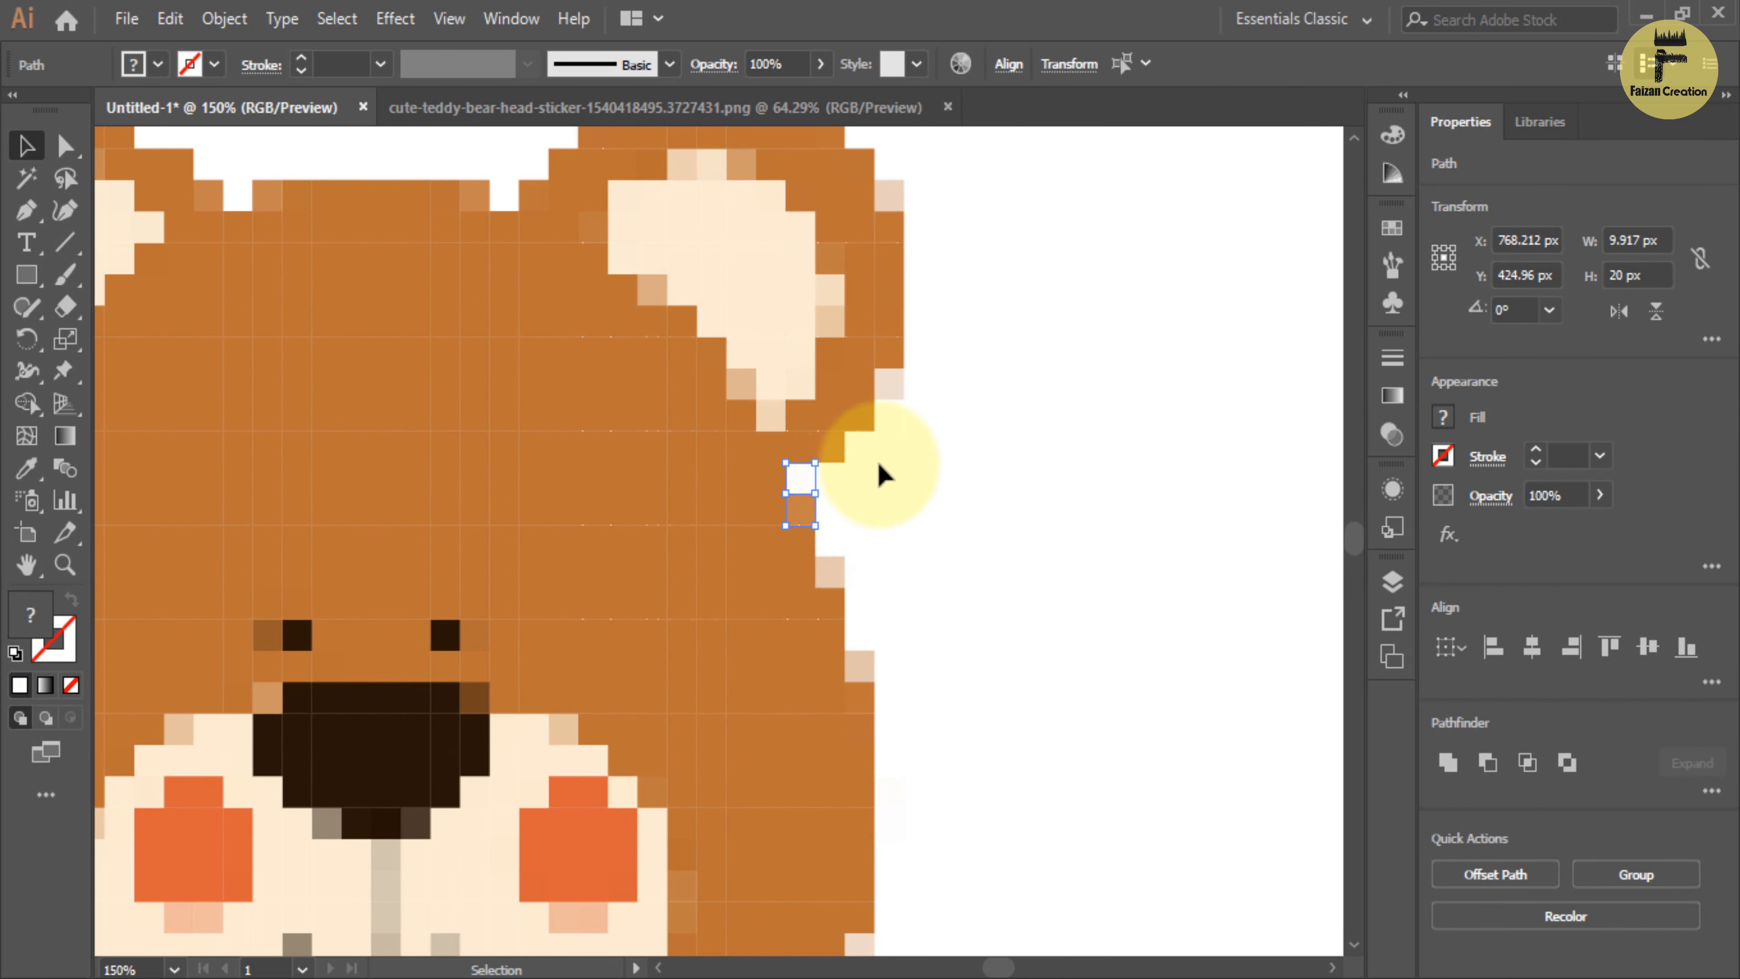
Fill the two selected edge tiles below the right ear with the head's main brown using the Eyedropper.
key(i)
click(733, 586)
drag(865, 746, 809, 348)
key(v)
Delete the white background tiles along the right side of the bear's face down to the jaw.
drag(888, 262, 874, 653)
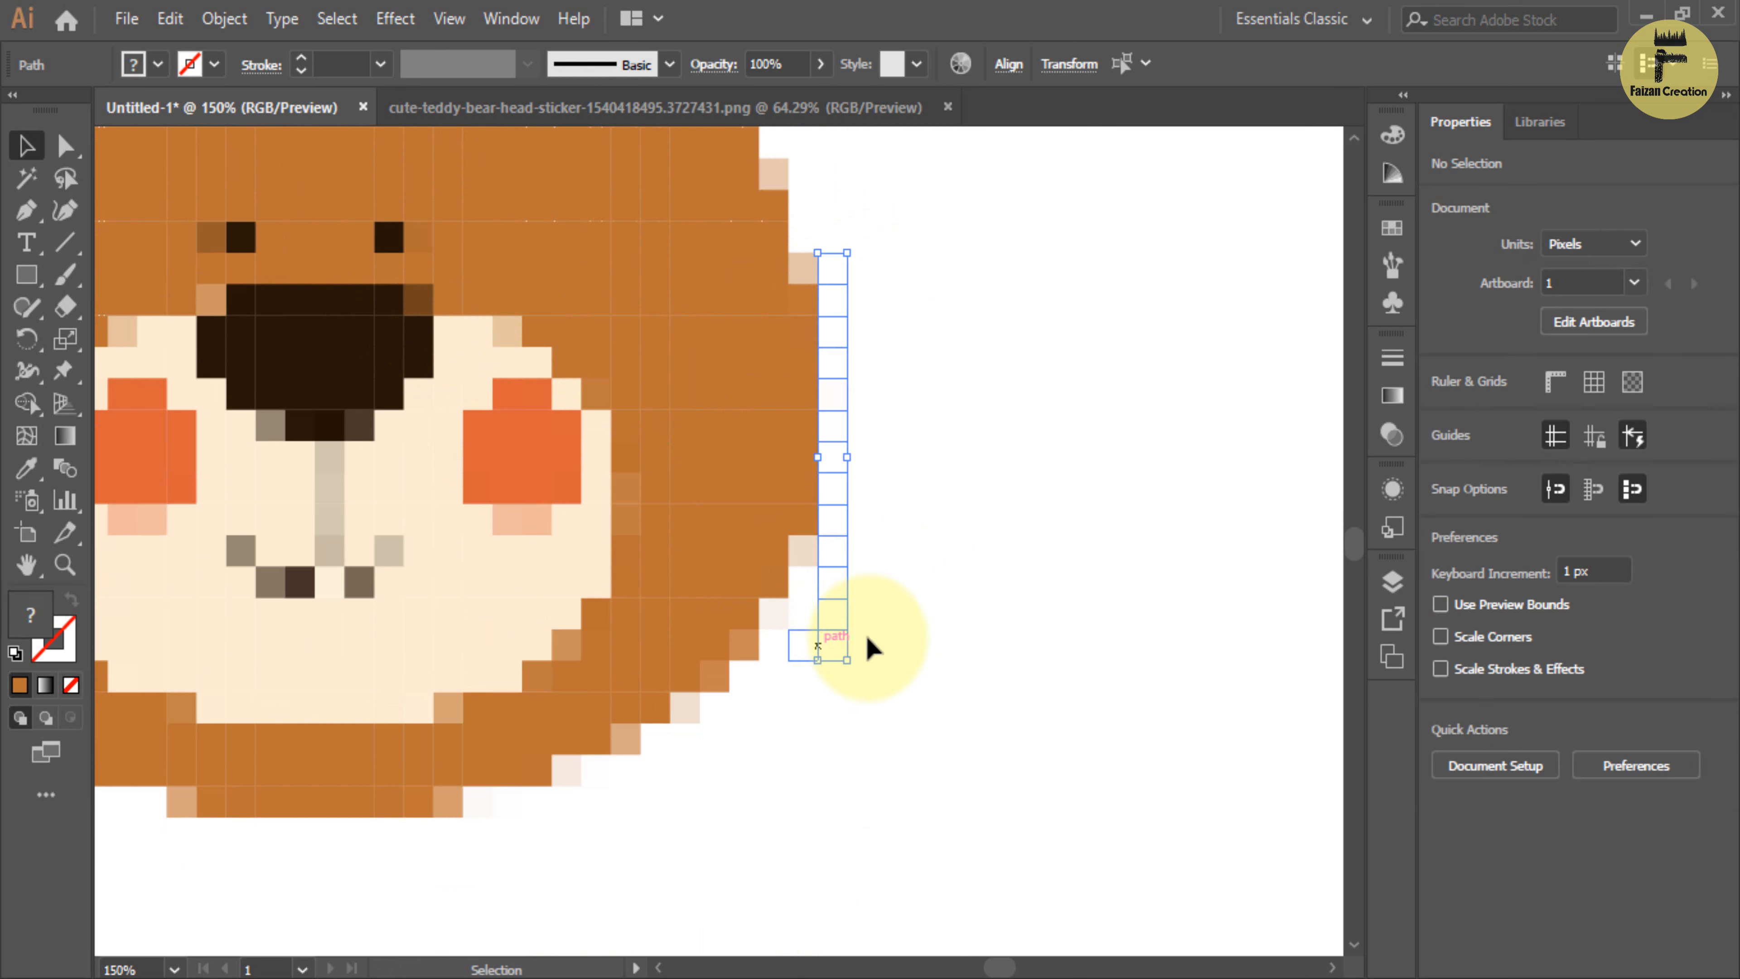
key(Delete)
drag(874, 556, 847, 816)
key(Delete)
drag(808, 640, 762, 771)
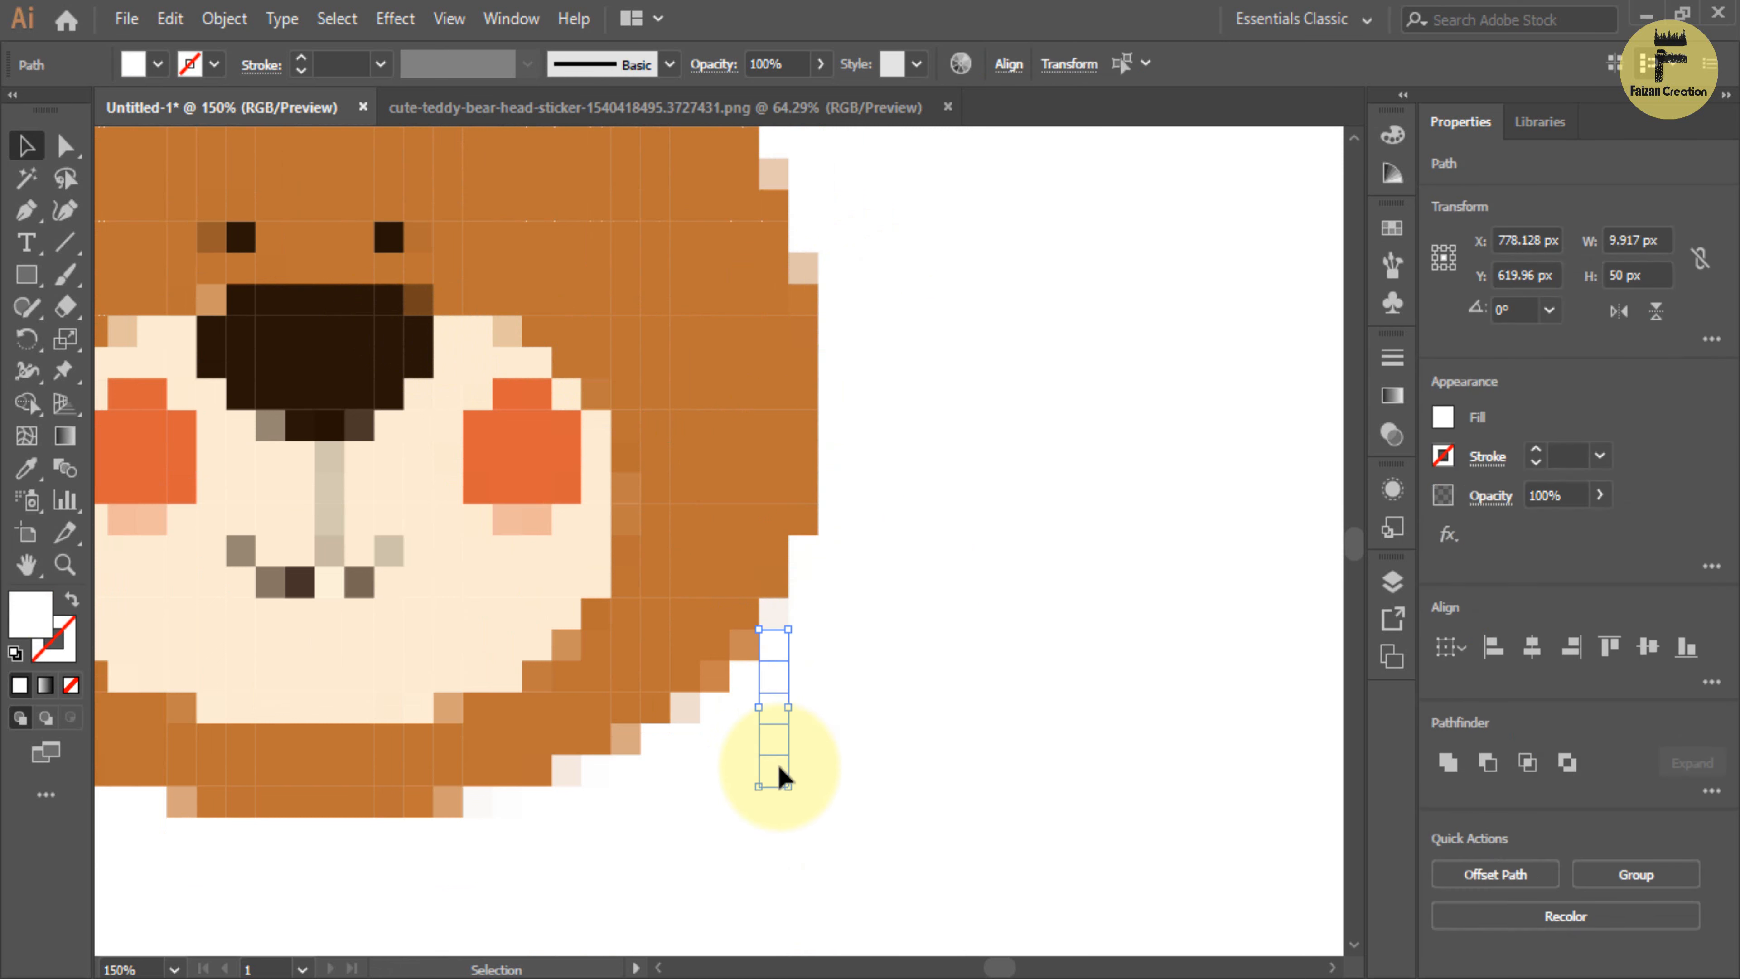
key(Delete)
Delete the white background tiles outside the lower-right edge of the bear's chin.
drag(811, 674, 747, 870)
drag(820, 691, 750, 876)
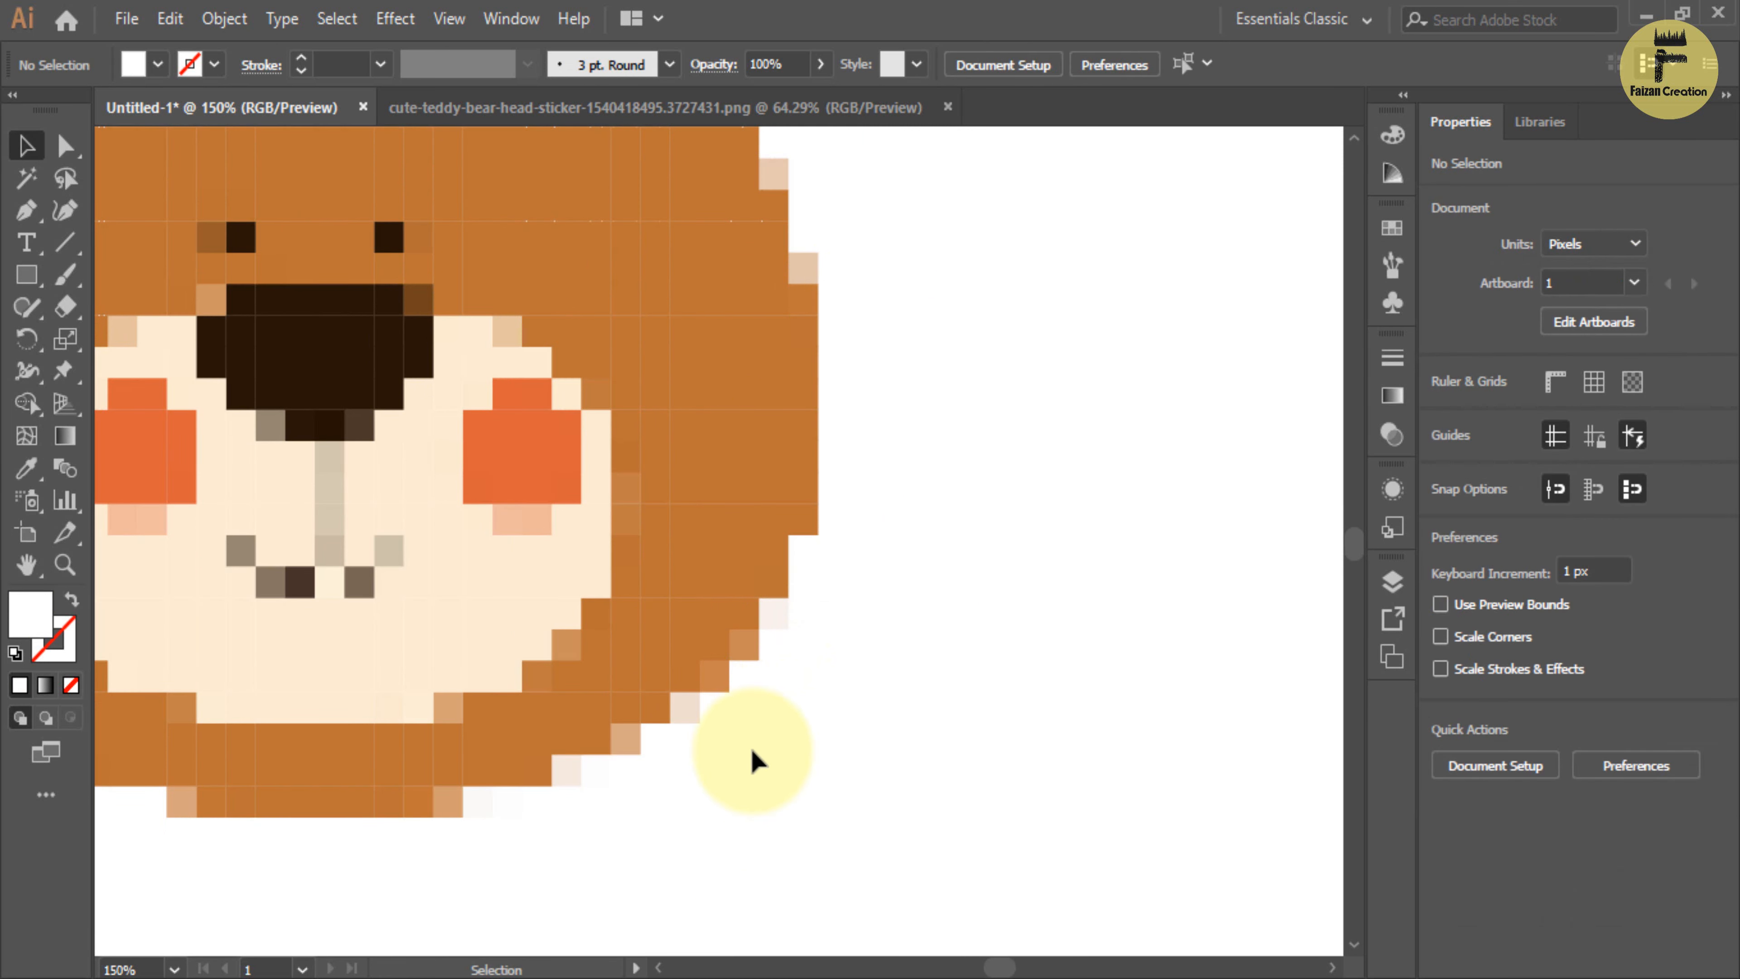
drag(755, 751, 642, 848)
key(Delete)
key(Delete)
drag(668, 771, 596, 855)
key(Delete)
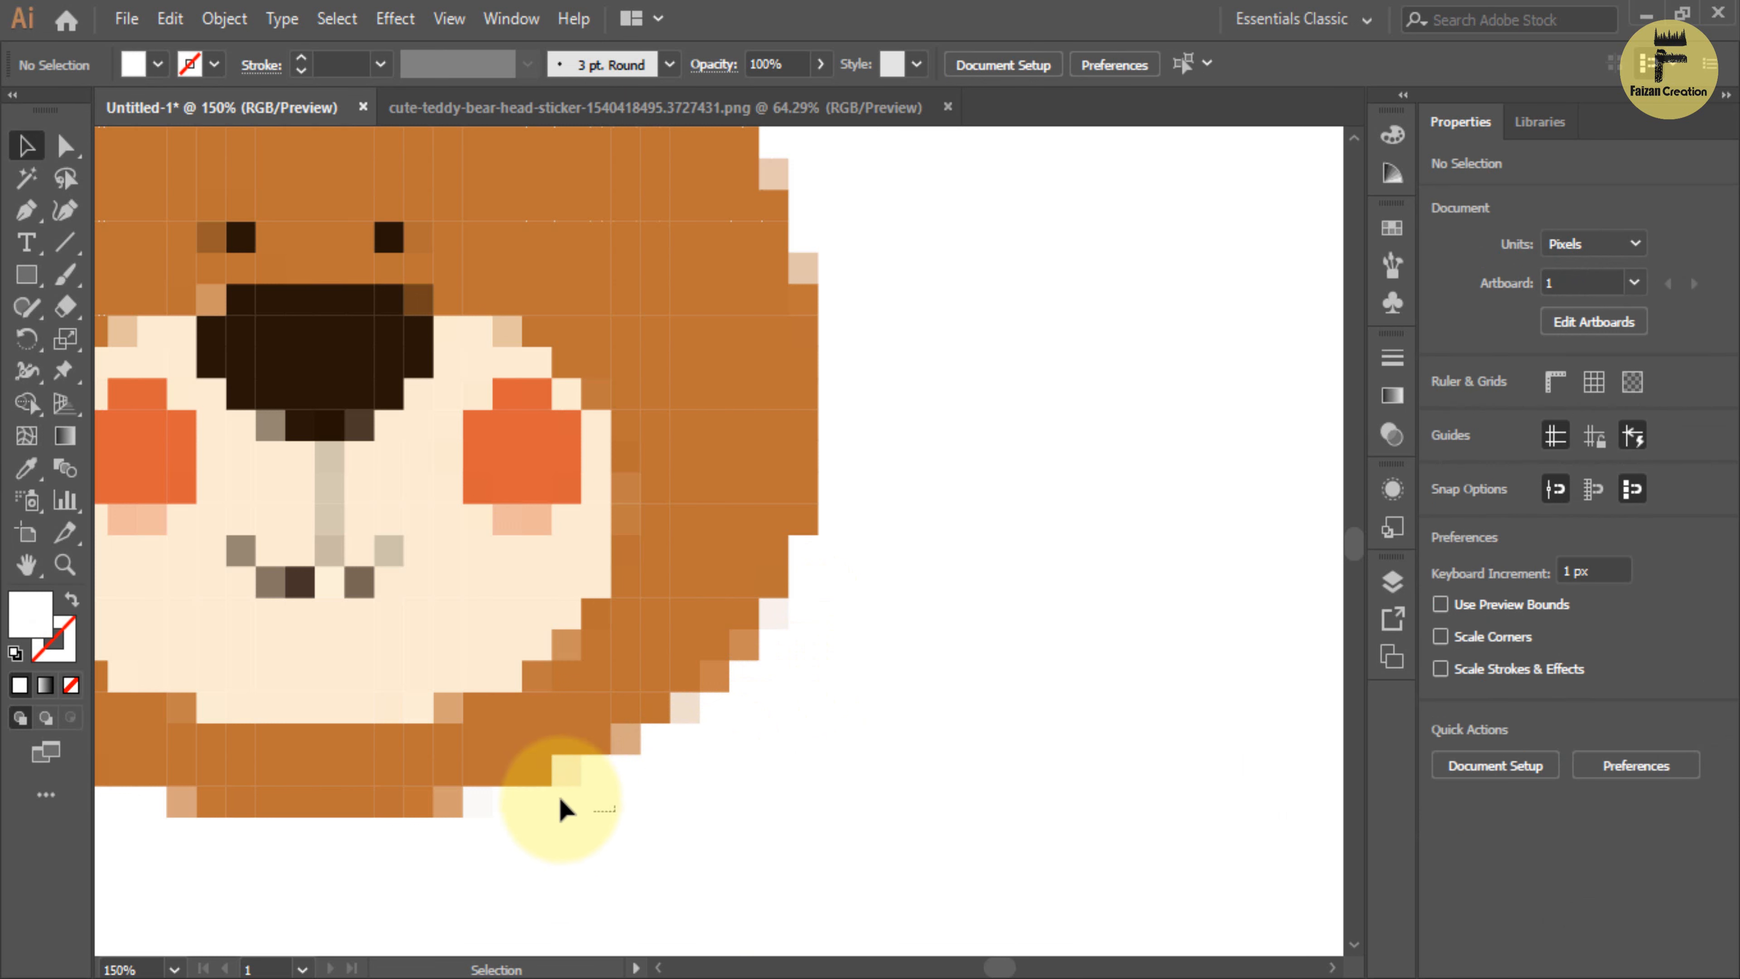
key(Delete)
Recolor the gray tile at the nose's lower-left corner with the dark brown of the opposite corner tile.
drag(560, 798, 873, 817)
drag(762, 548, 653, 798)
drag(649, 611, 646, 654)
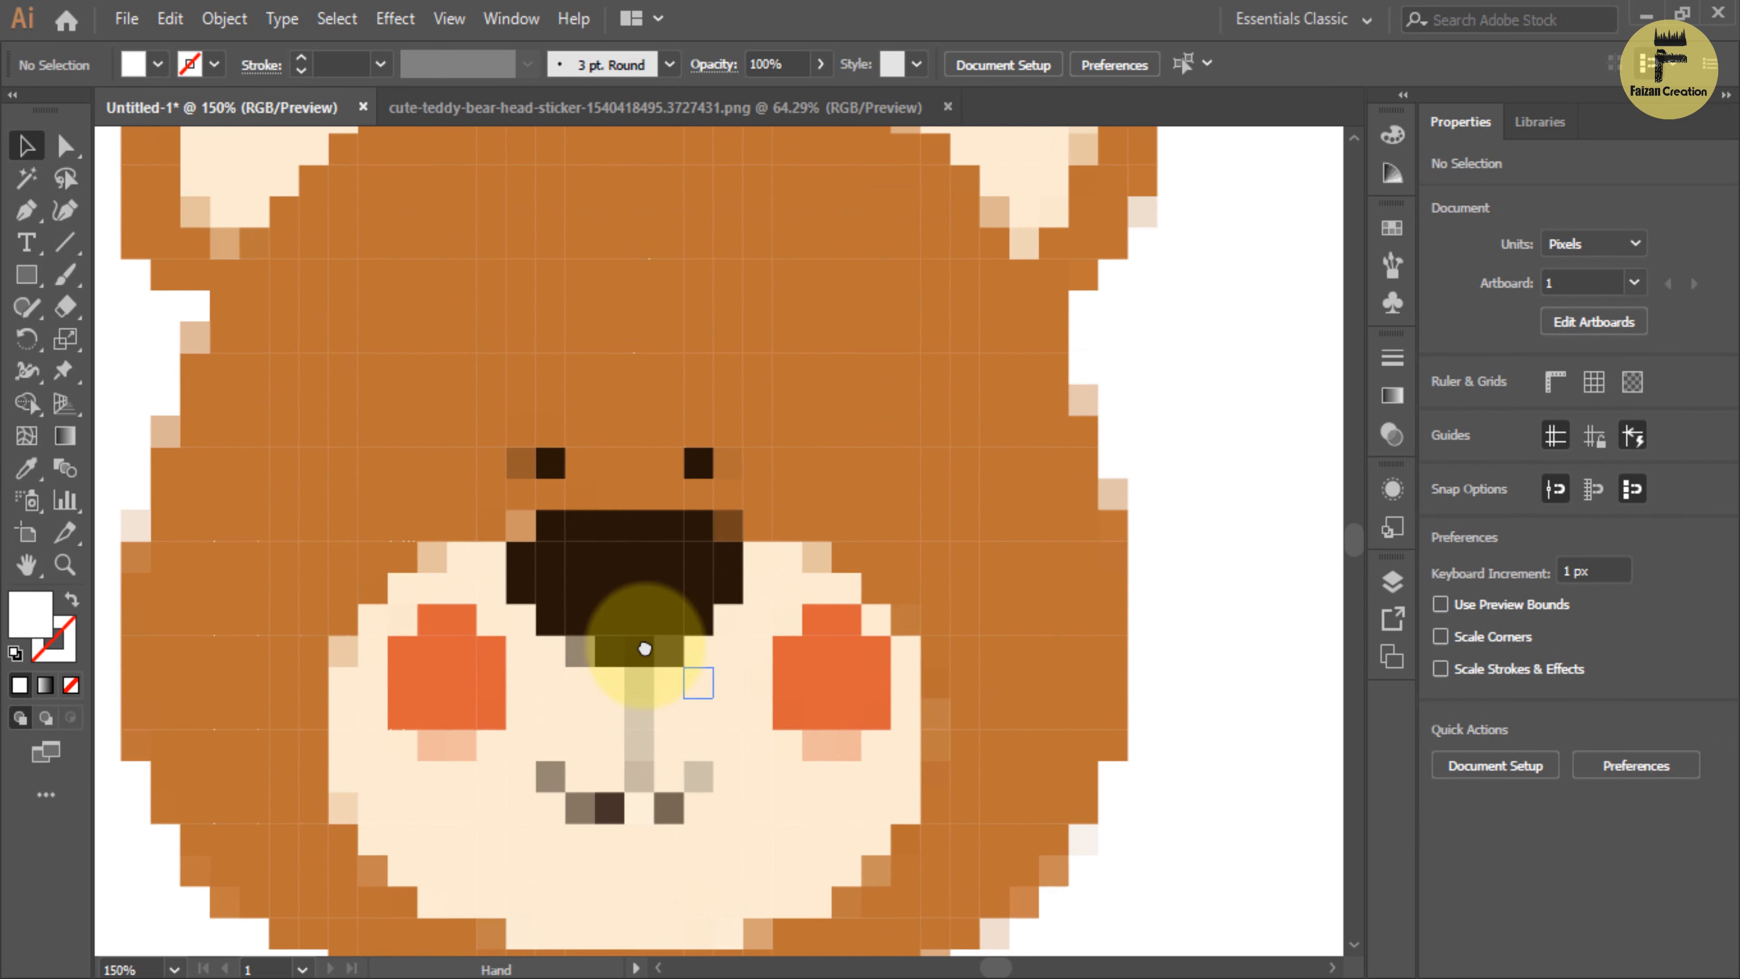
click(582, 665)
key(i)
click(660, 652)
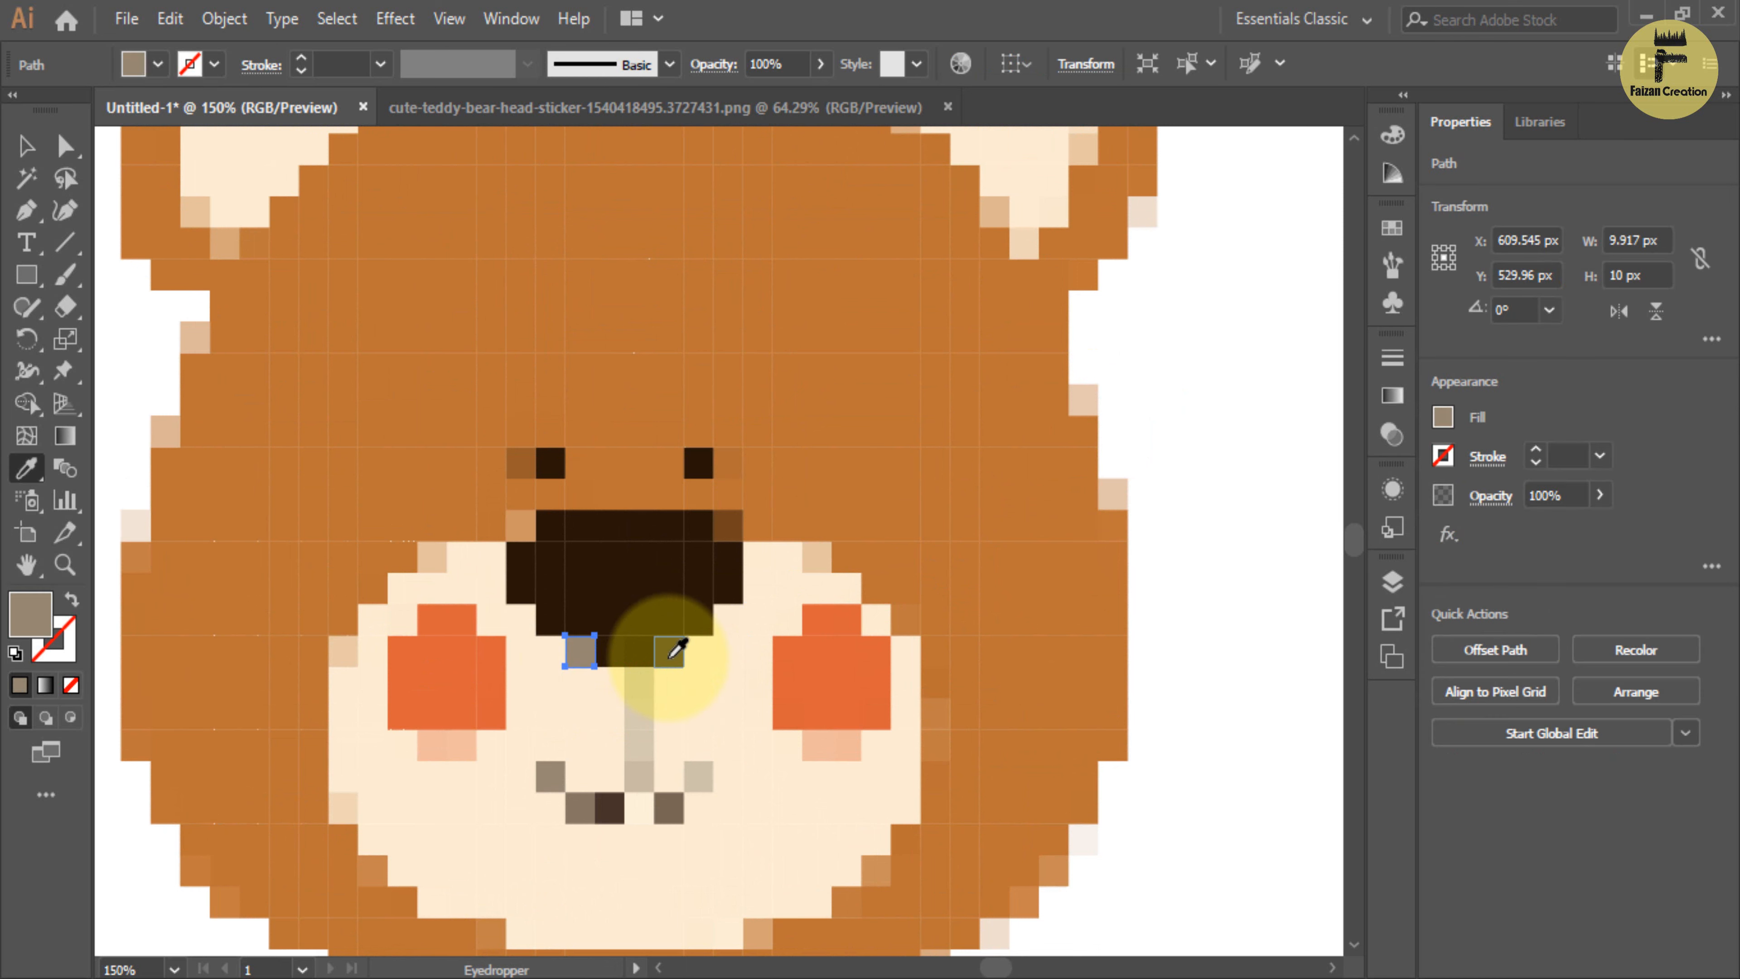
click(28, 154)
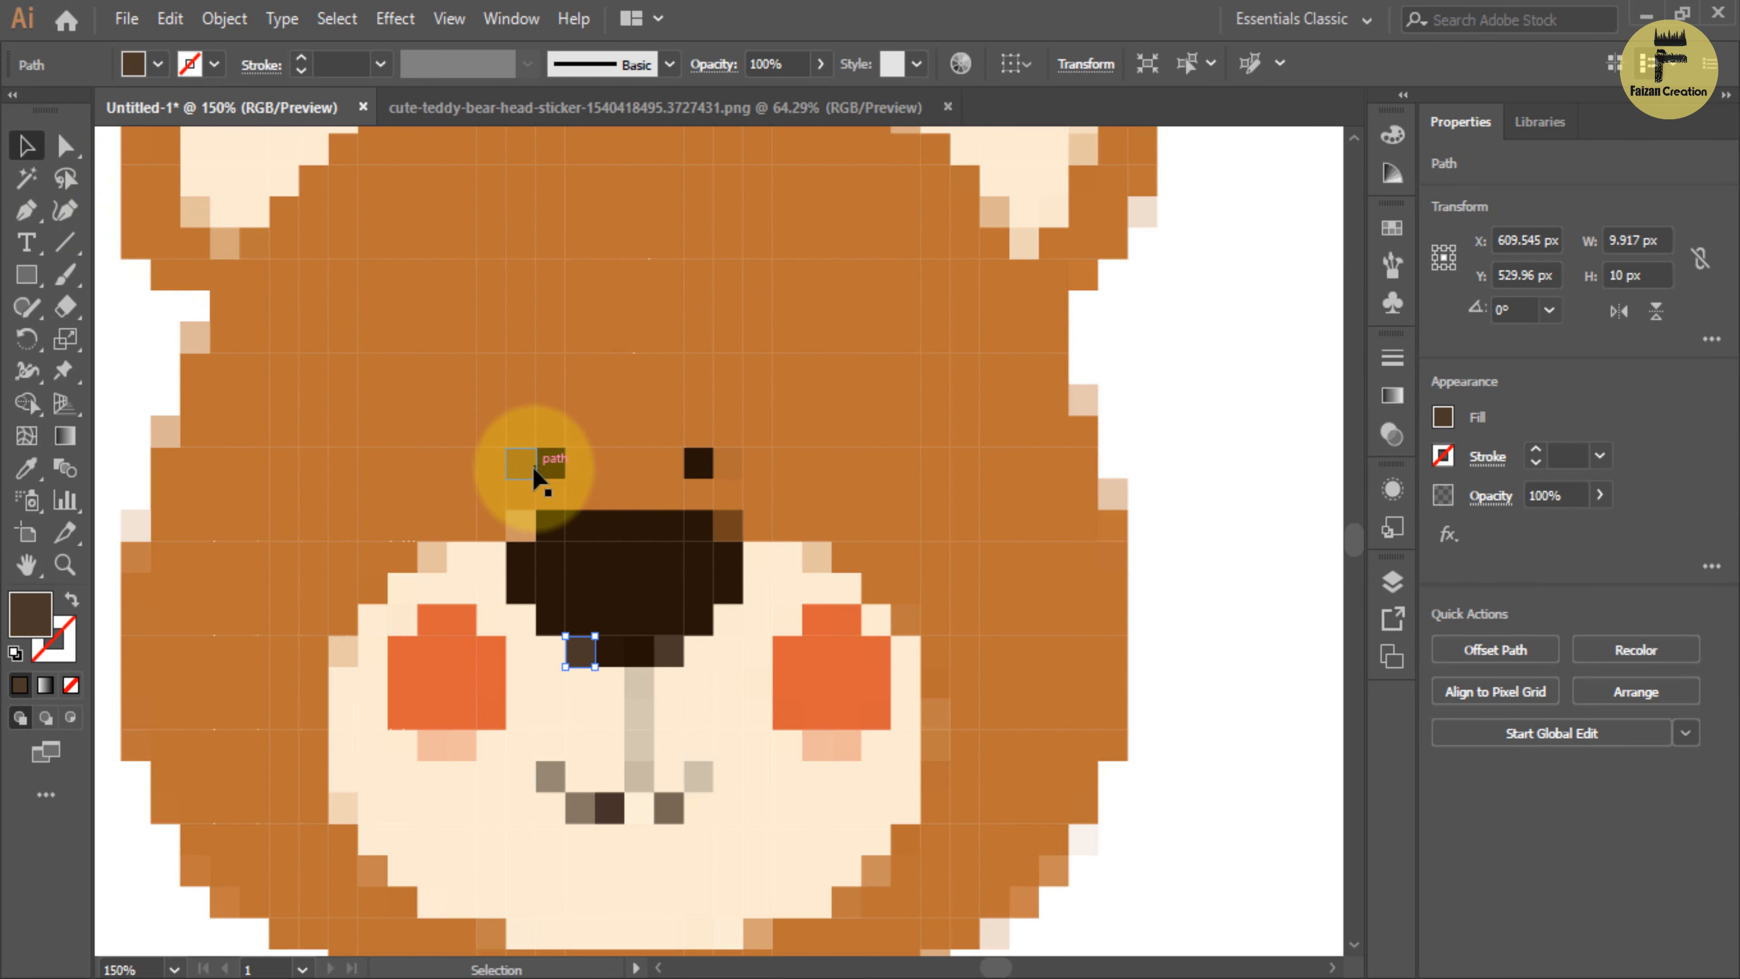
Recolor the tile to the right of the right eye with the brown of the tile beside the left eye.
click(733, 470)
key(i)
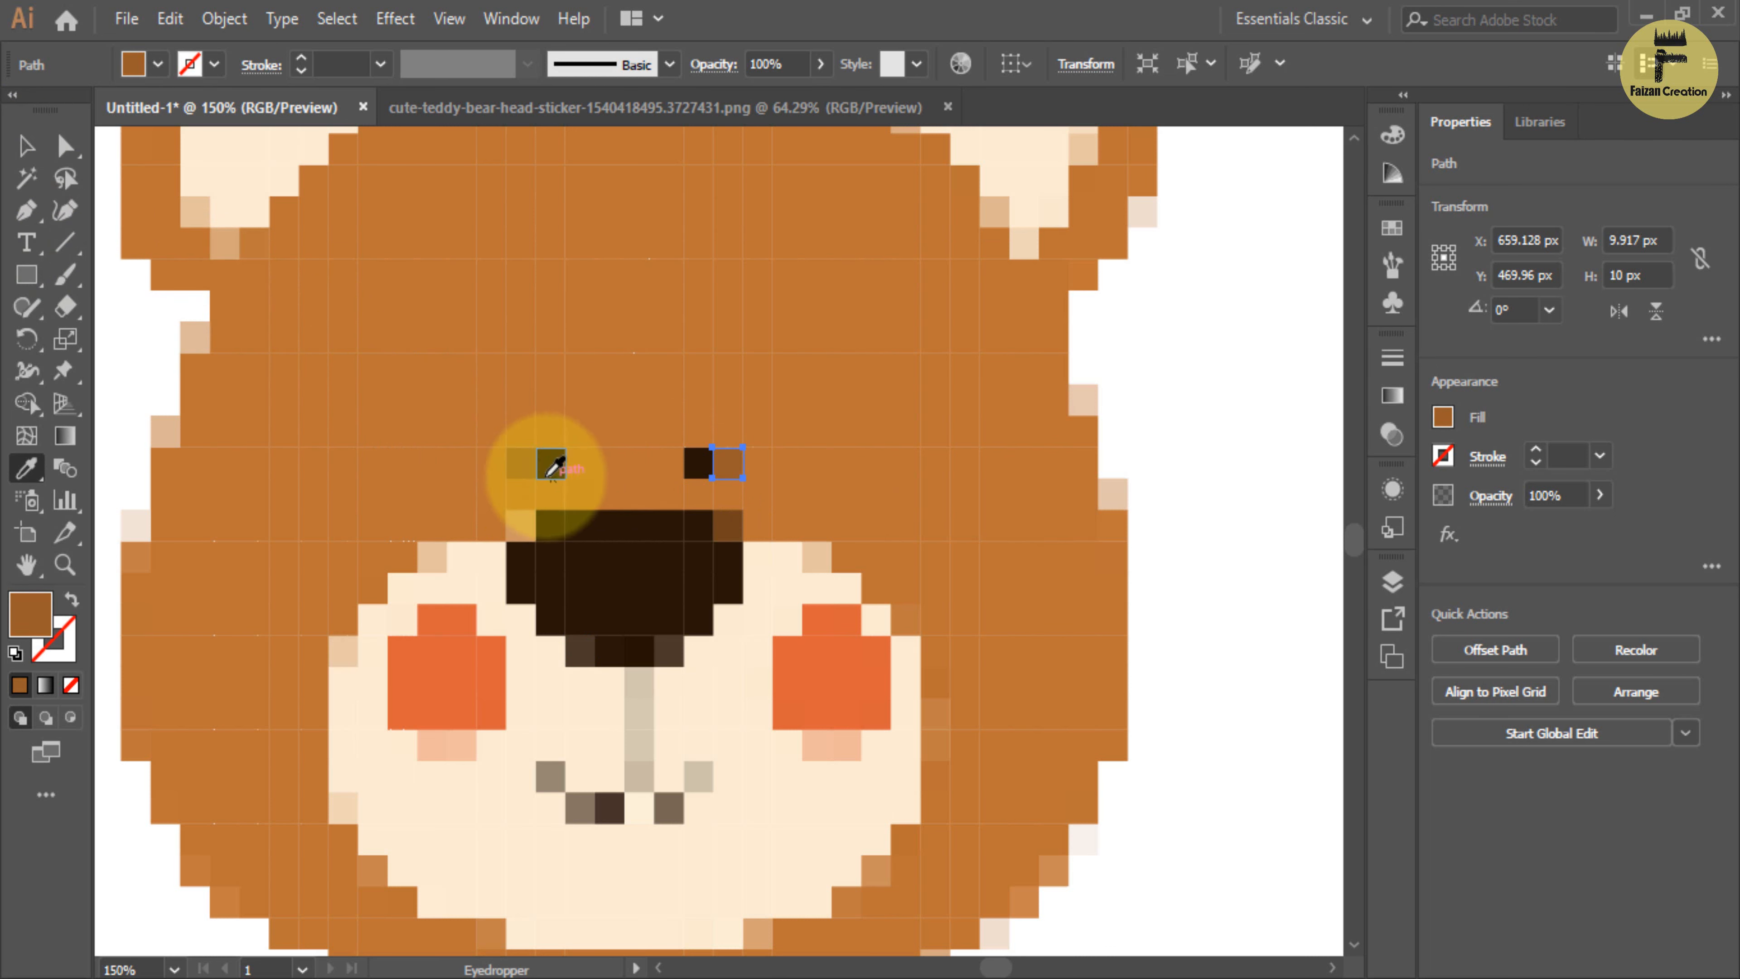
Recolor the two tiles directly above the left eye with the eye's dark brown.
click(527, 440)
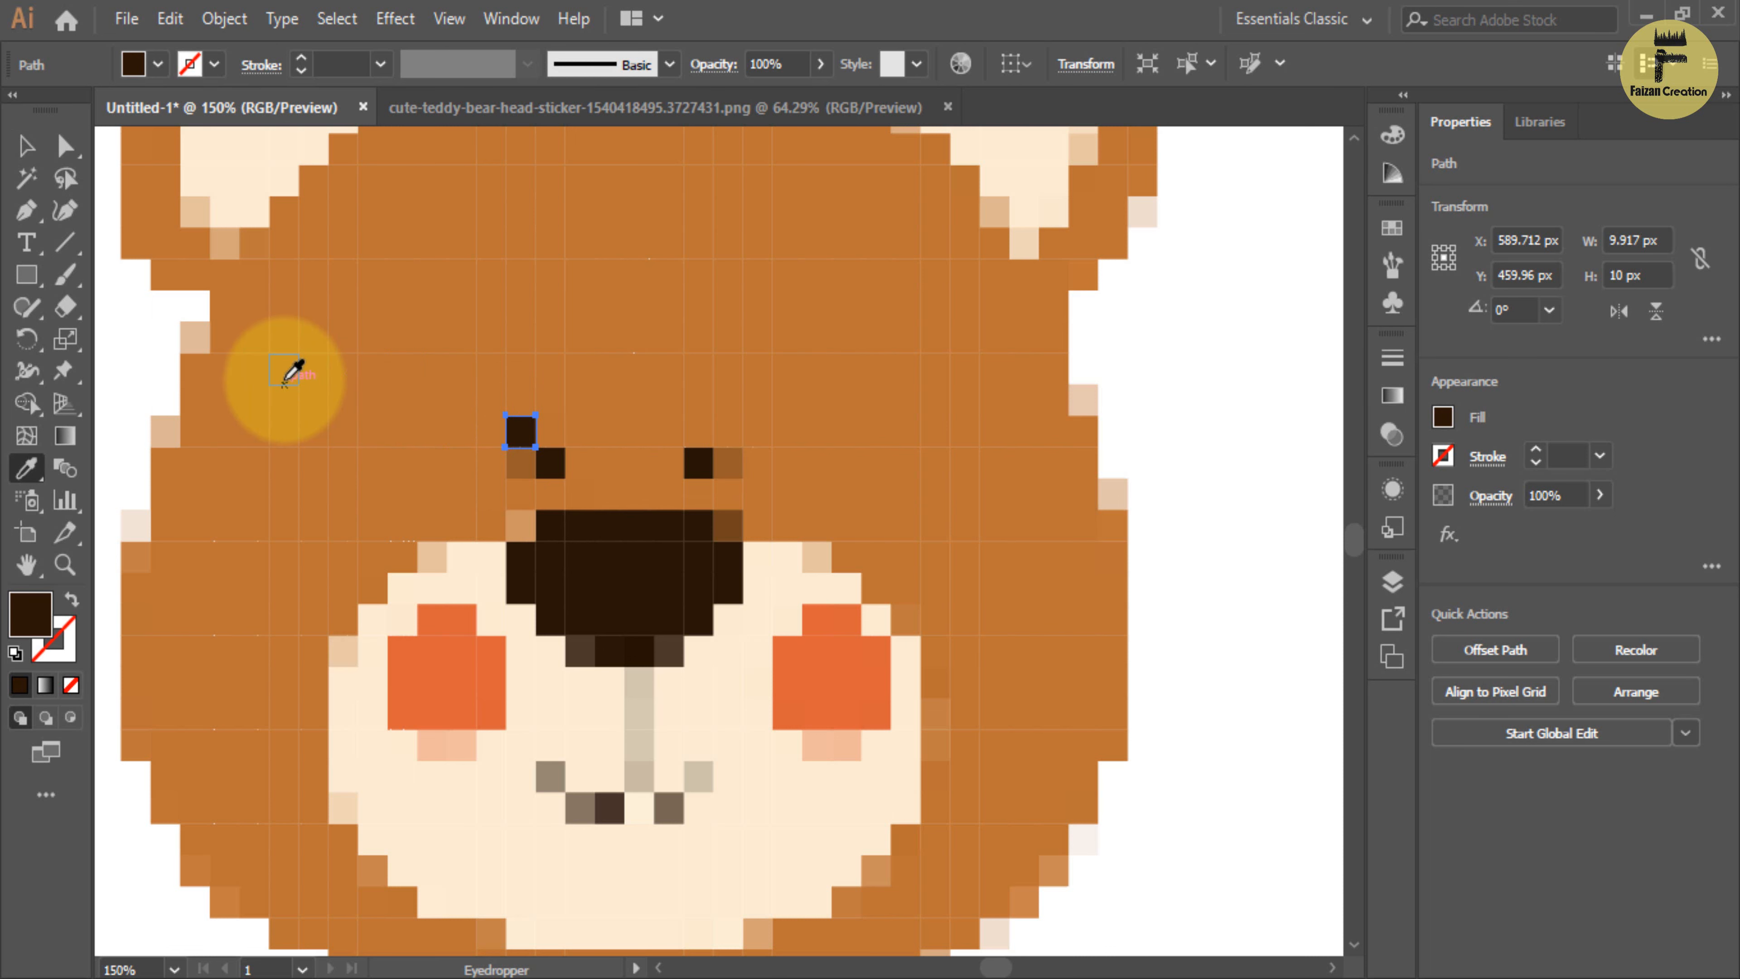
key(v)
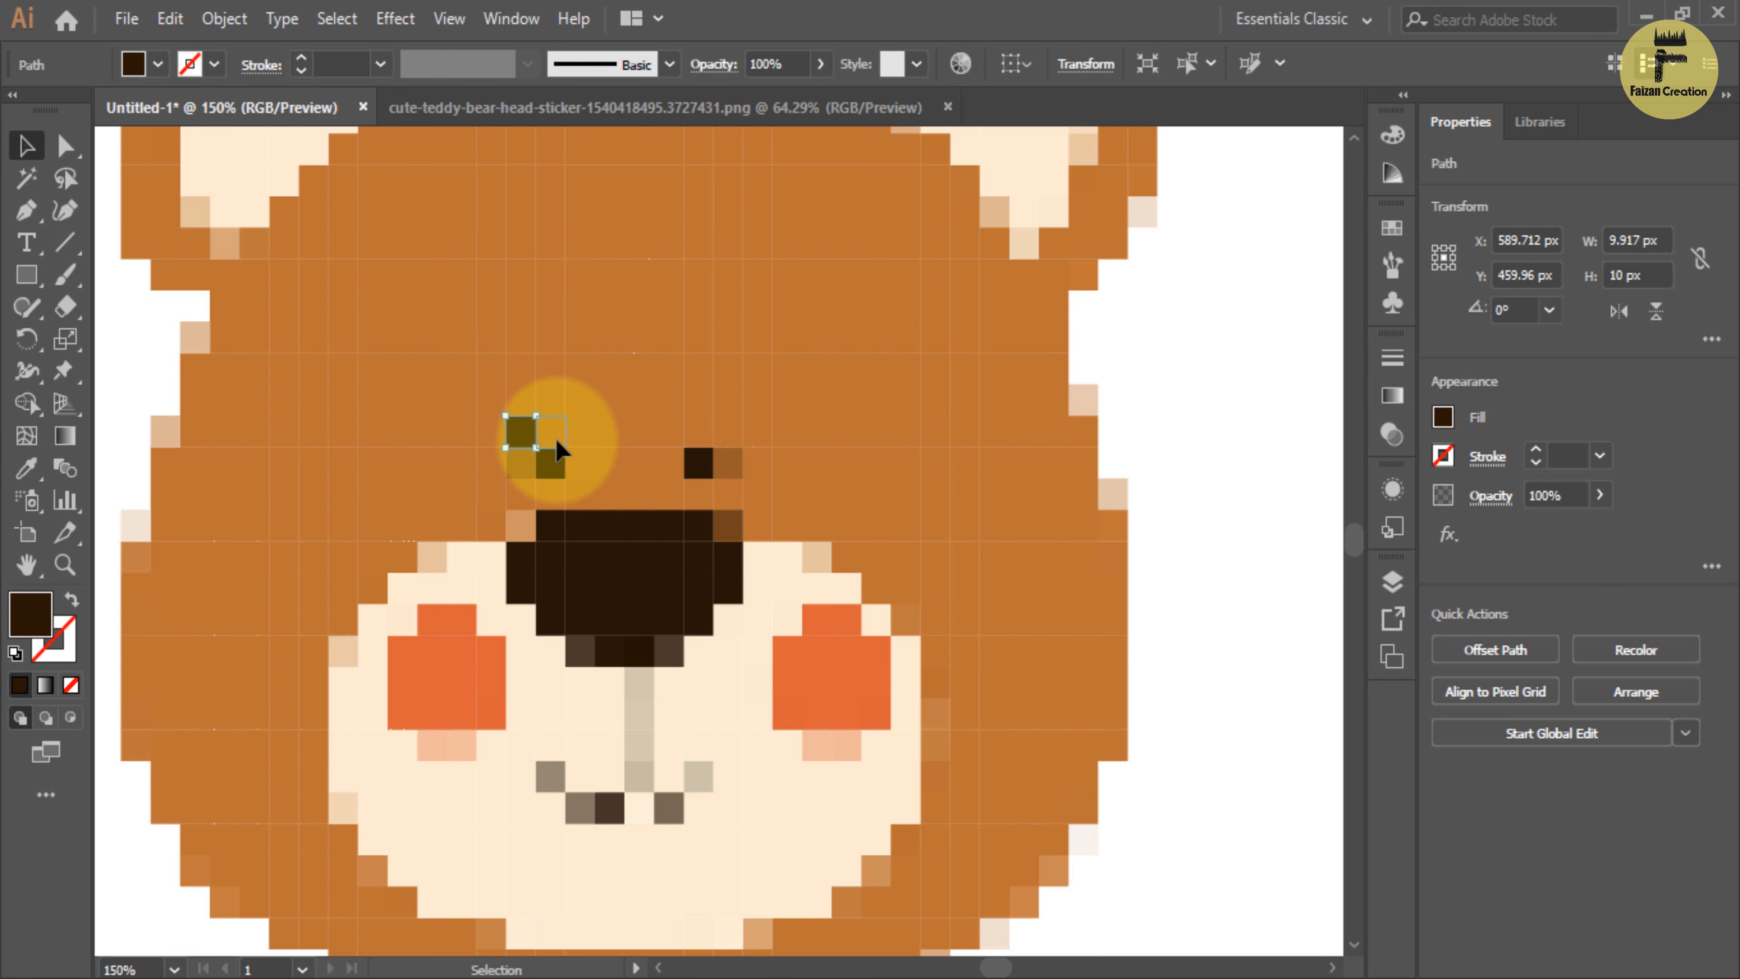
click(558, 442)
key(i)
click(559, 462)
Recolor the two tiles directly above the right eye with the eye's dark brown, matching the left eye.
key(v)
click(698, 433)
key(i)
click(699, 463)
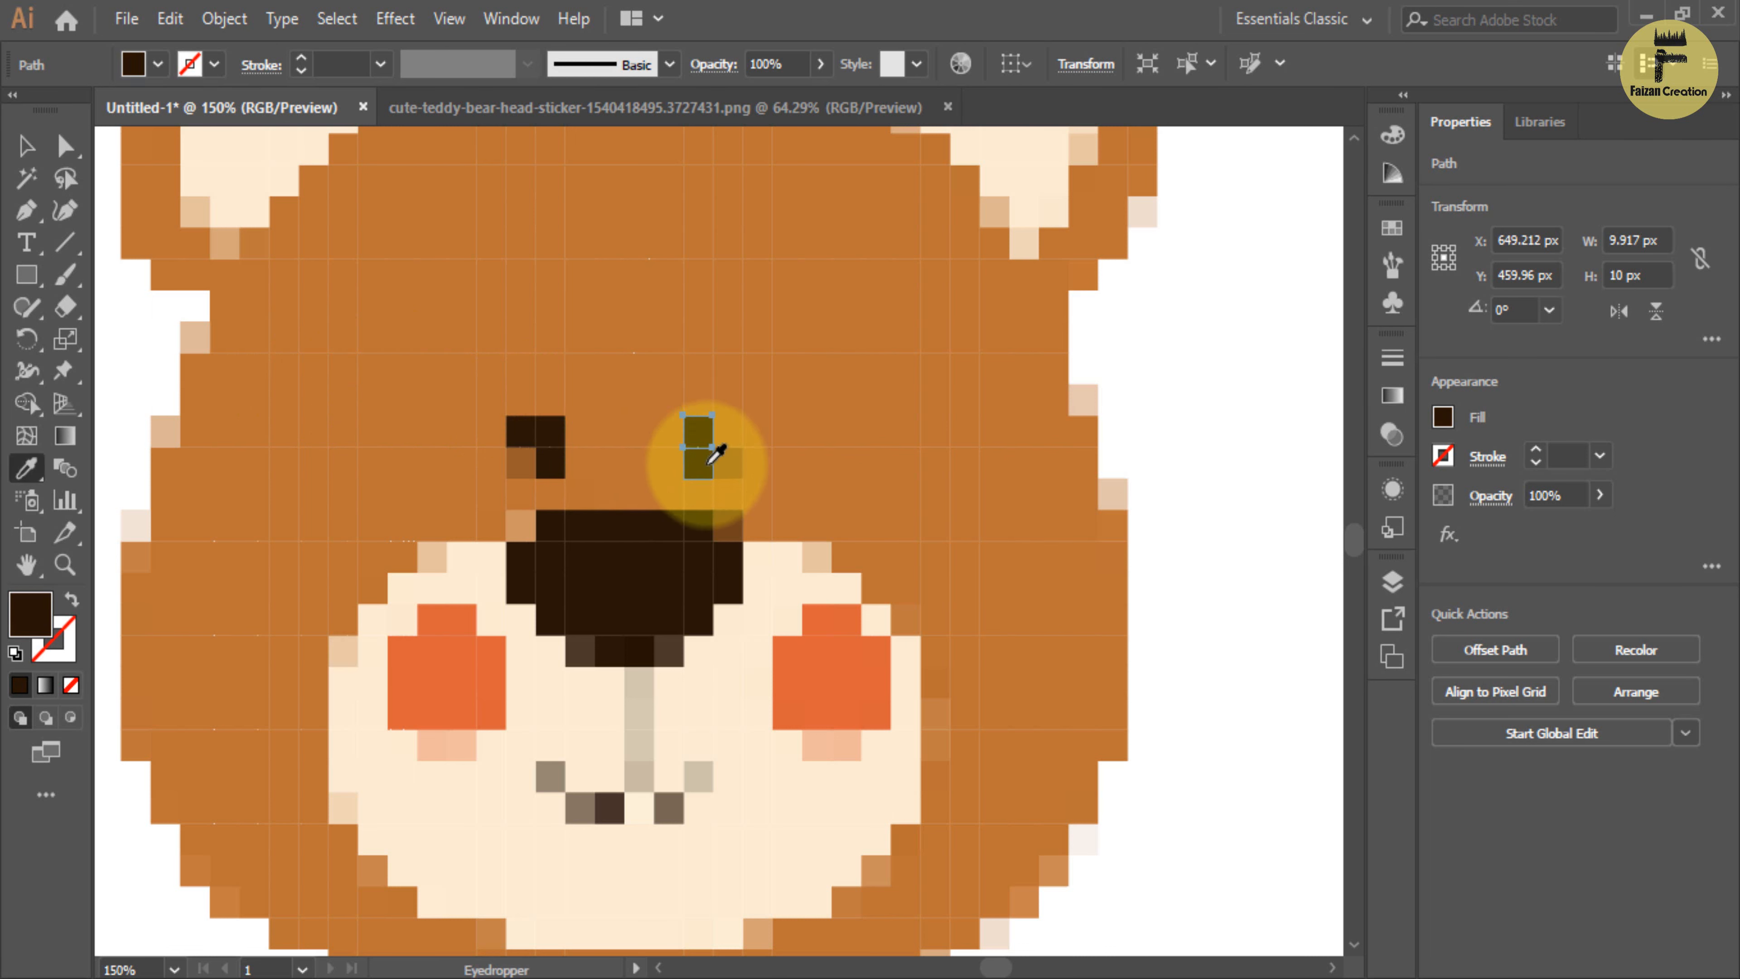
key(v)
click(725, 432)
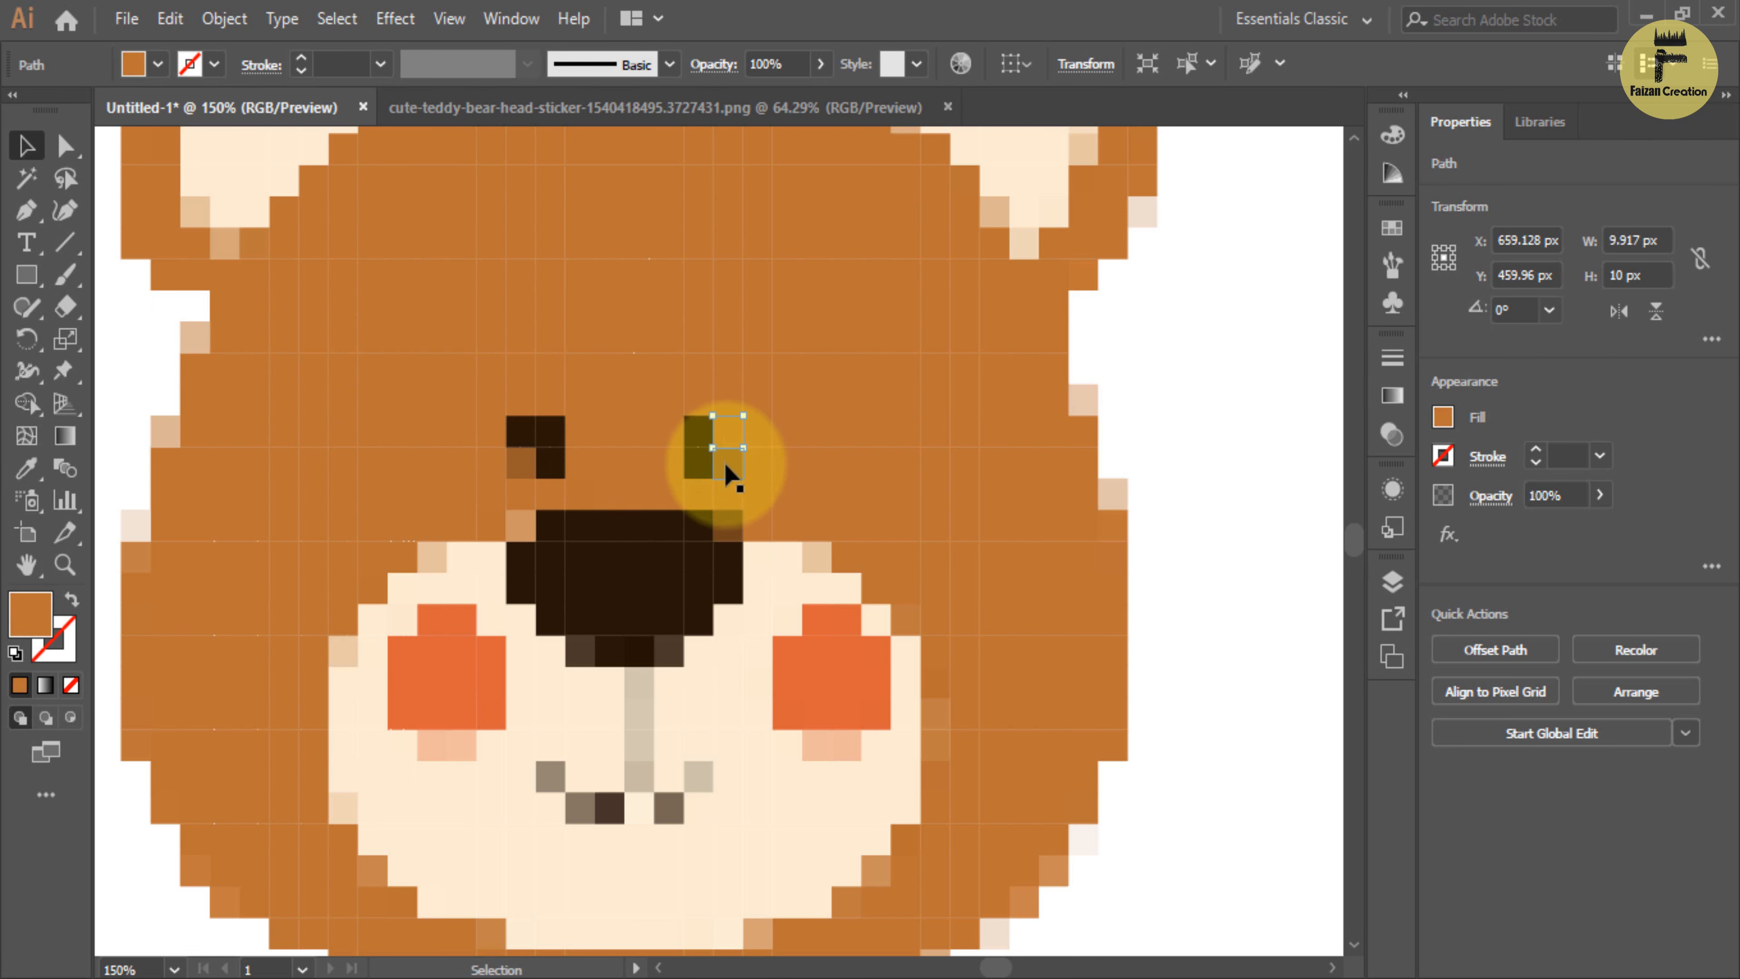
click(709, 466)
key(v)
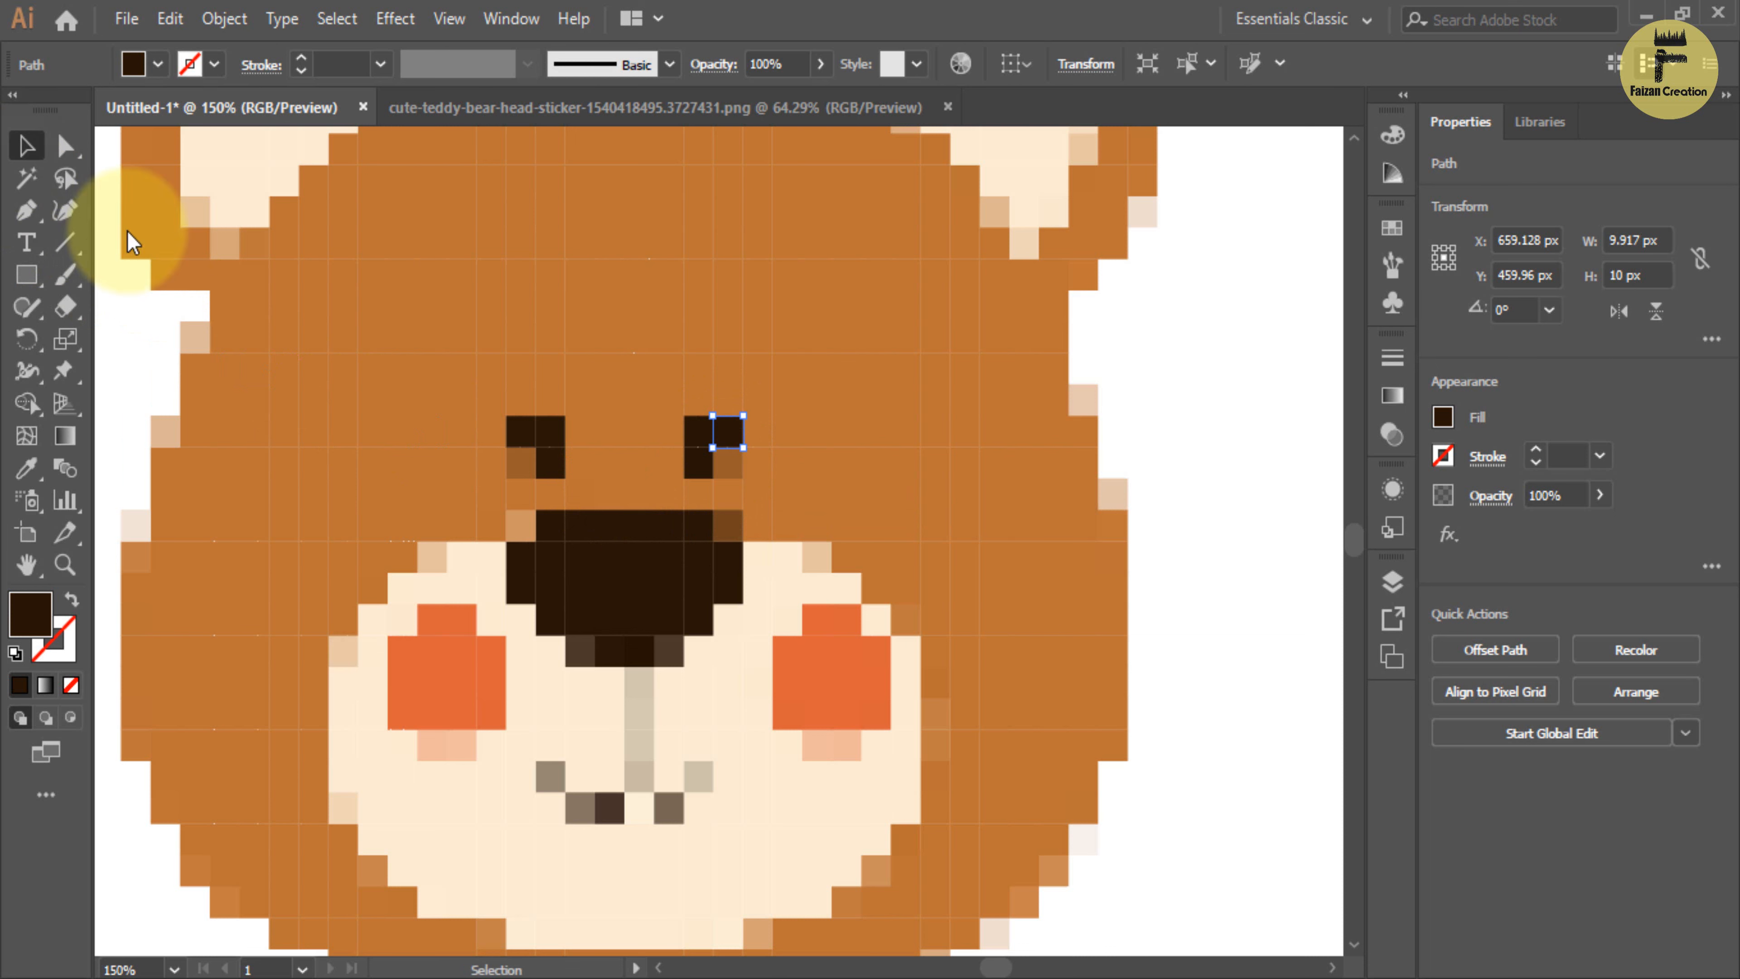
click(140, 353)
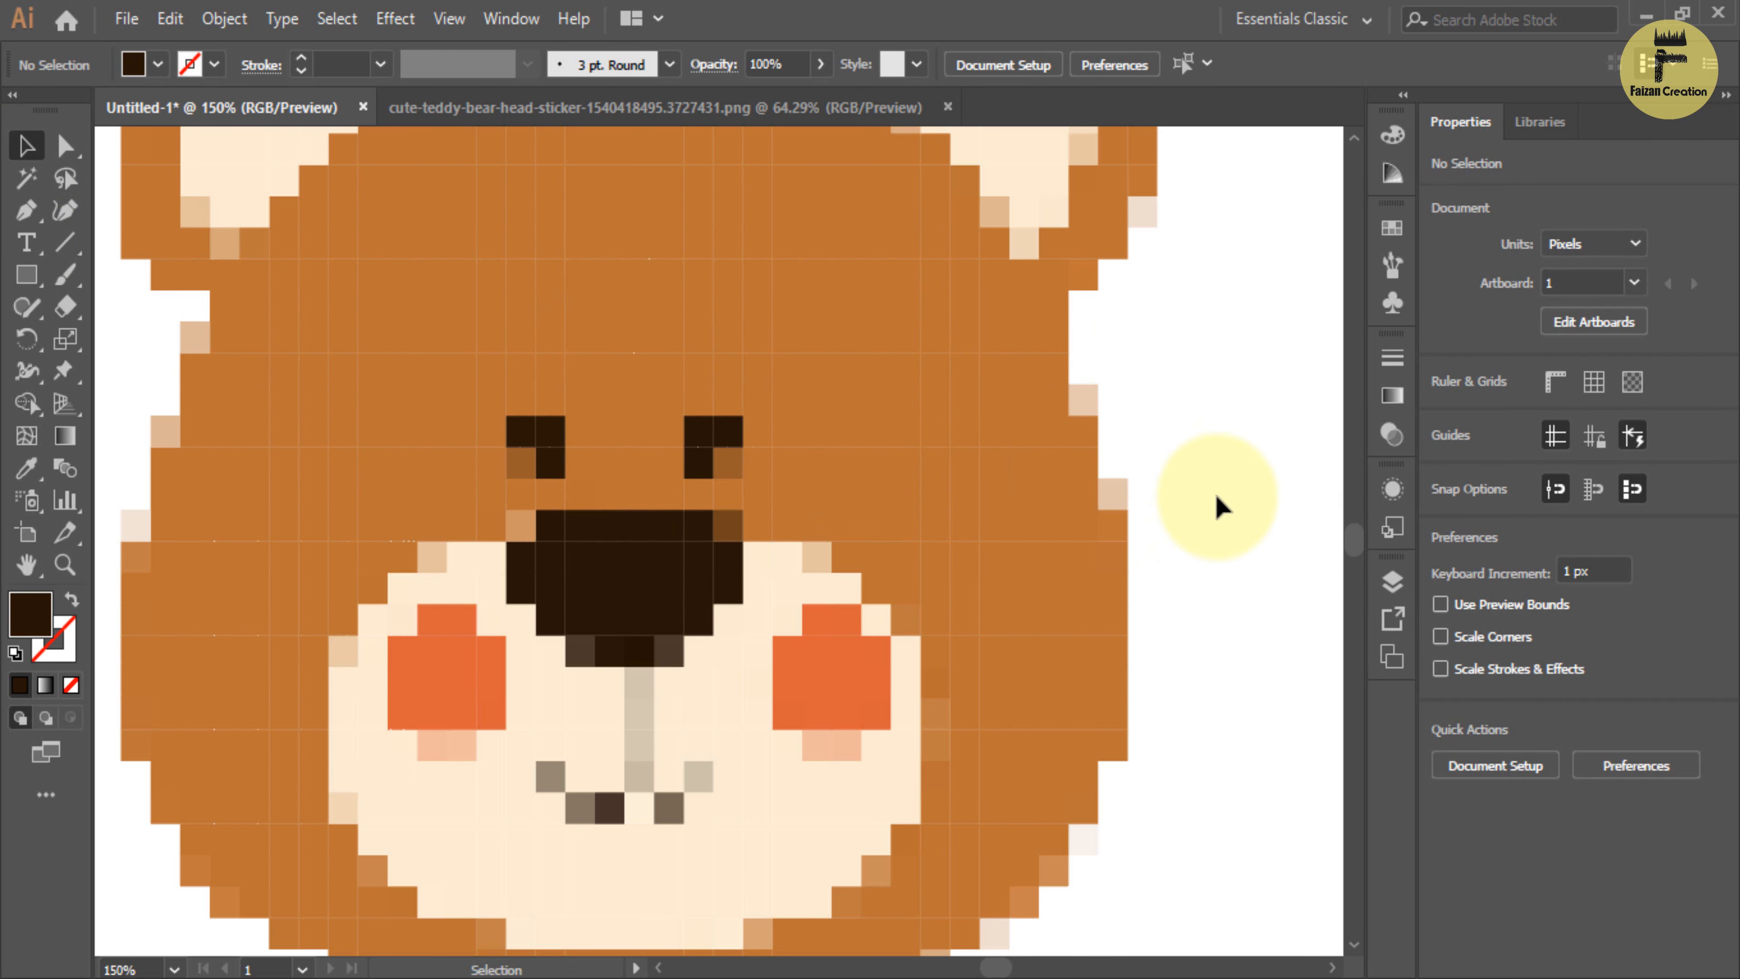
Recolor the nose's upper-right corner tile with the light tan of the opposite upper-left corner tile.
drag(1224, 610, 1262, 404)
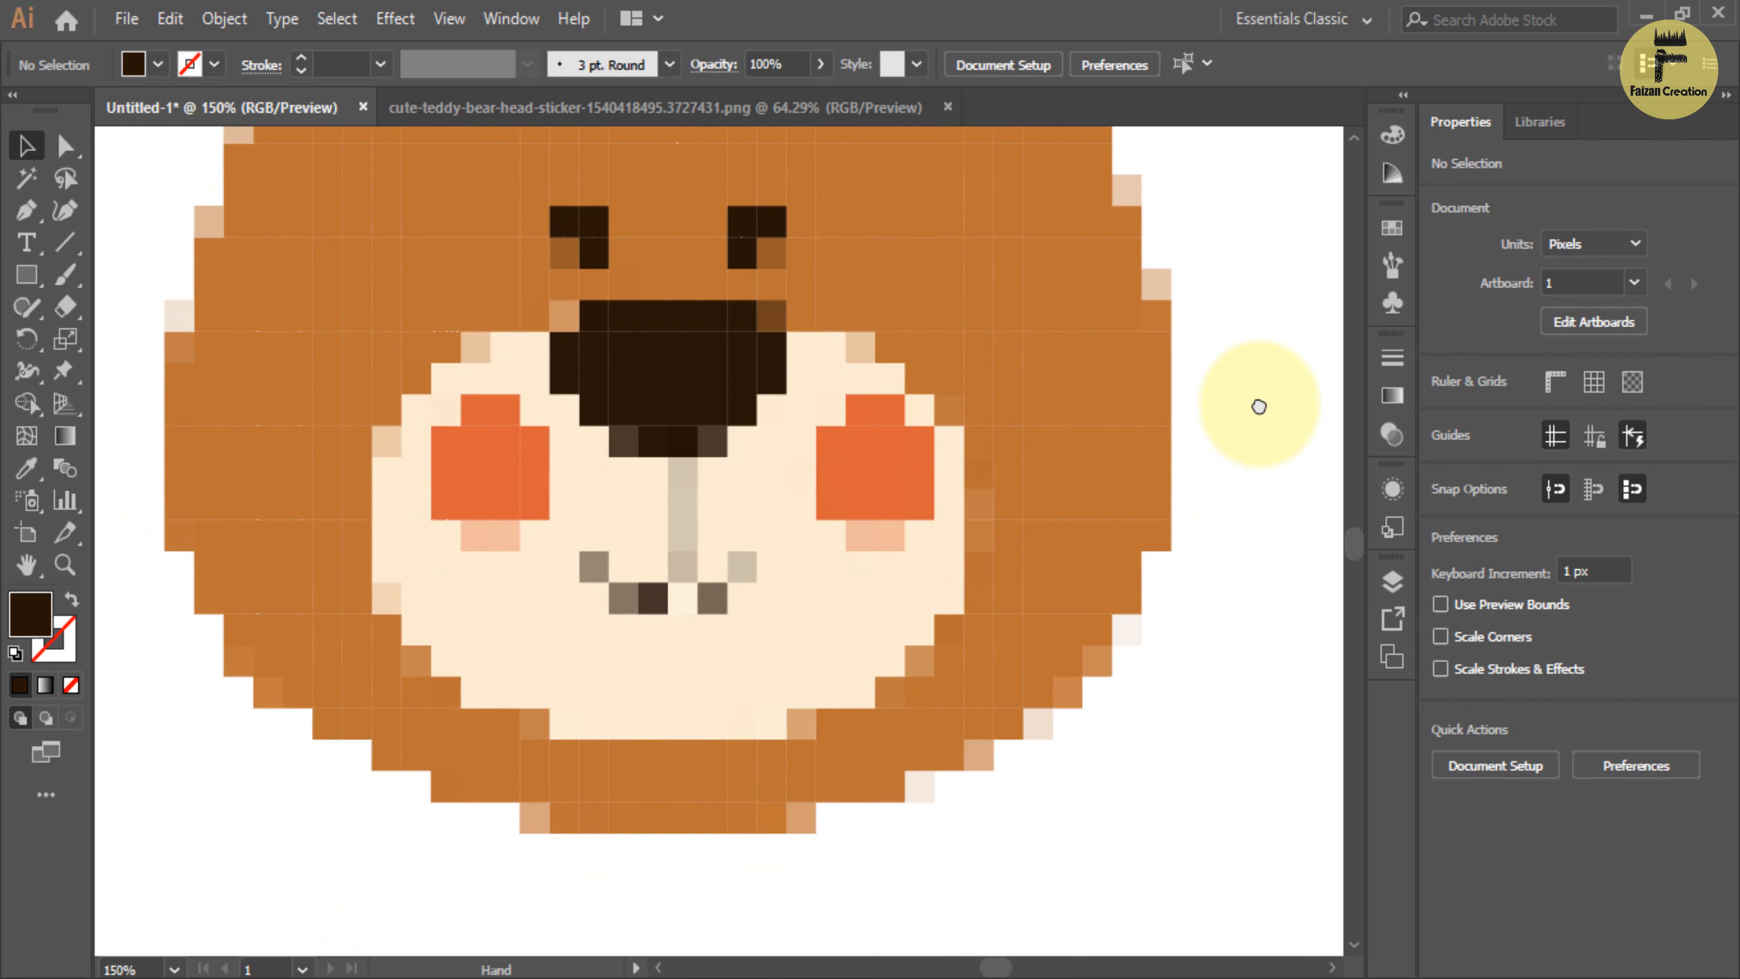
click(776, 336)
key(i)
click(774, 346)
click(573, 316)
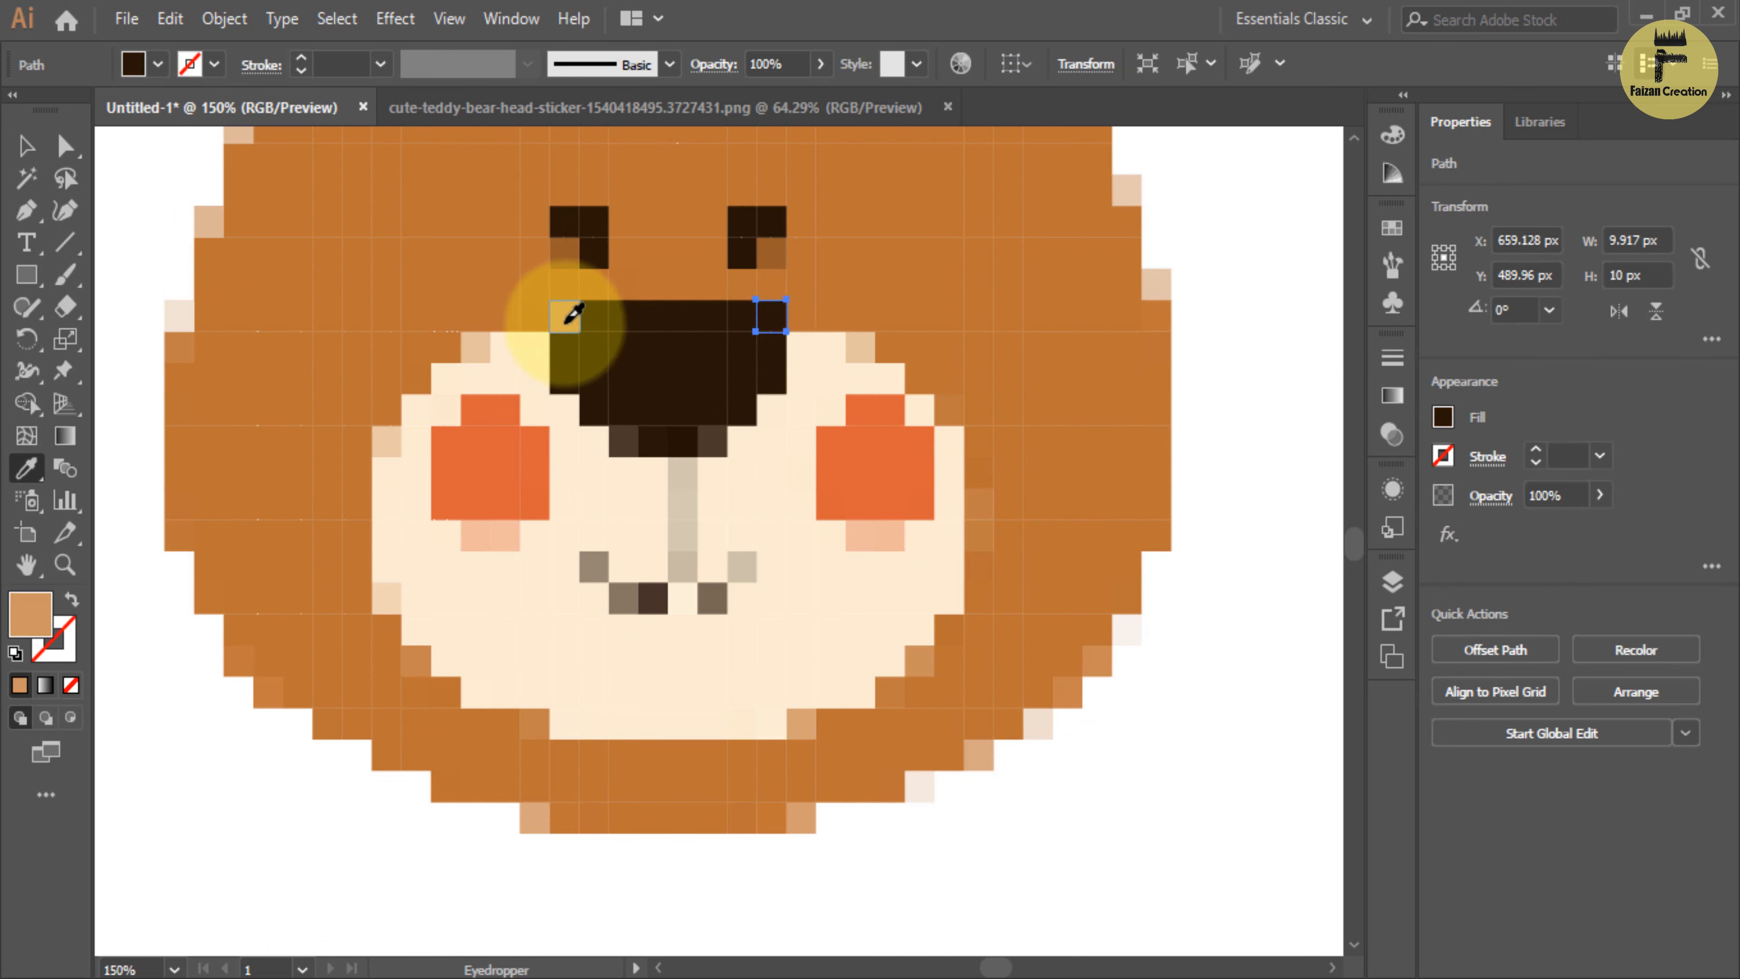
key(v)
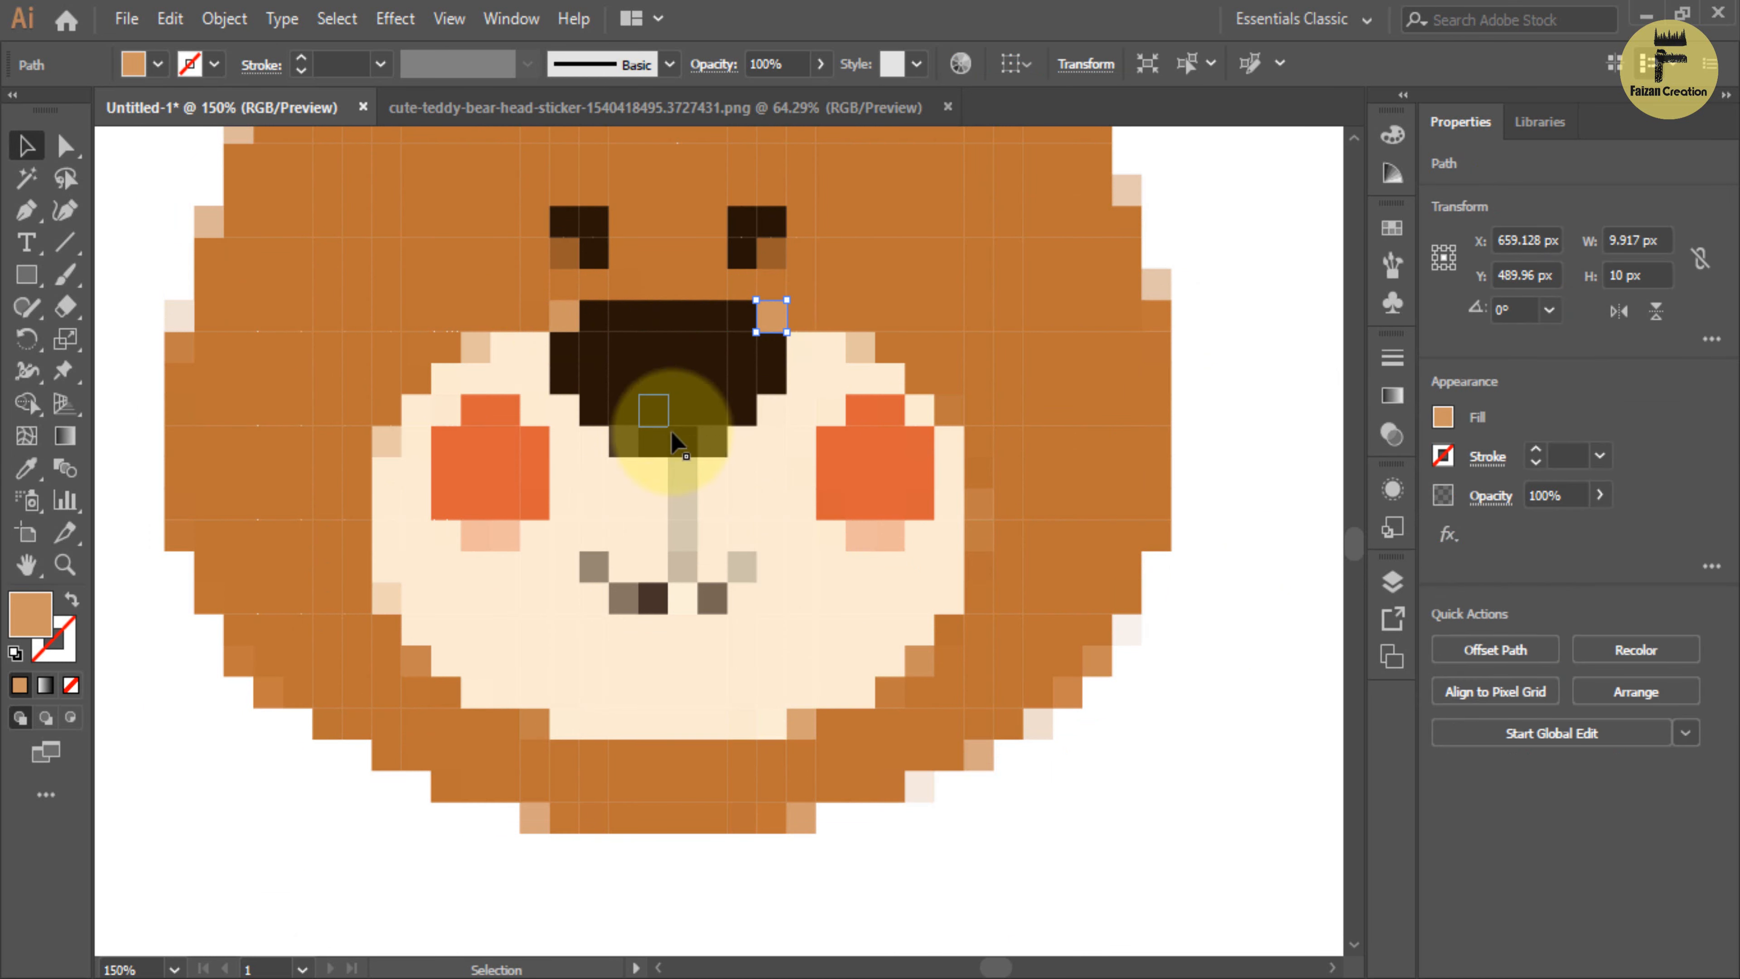
Recolor the gray vertical line below the nose and the lower-right mouth tile with the muzzle's cream.
click(683, 483)
key(i)
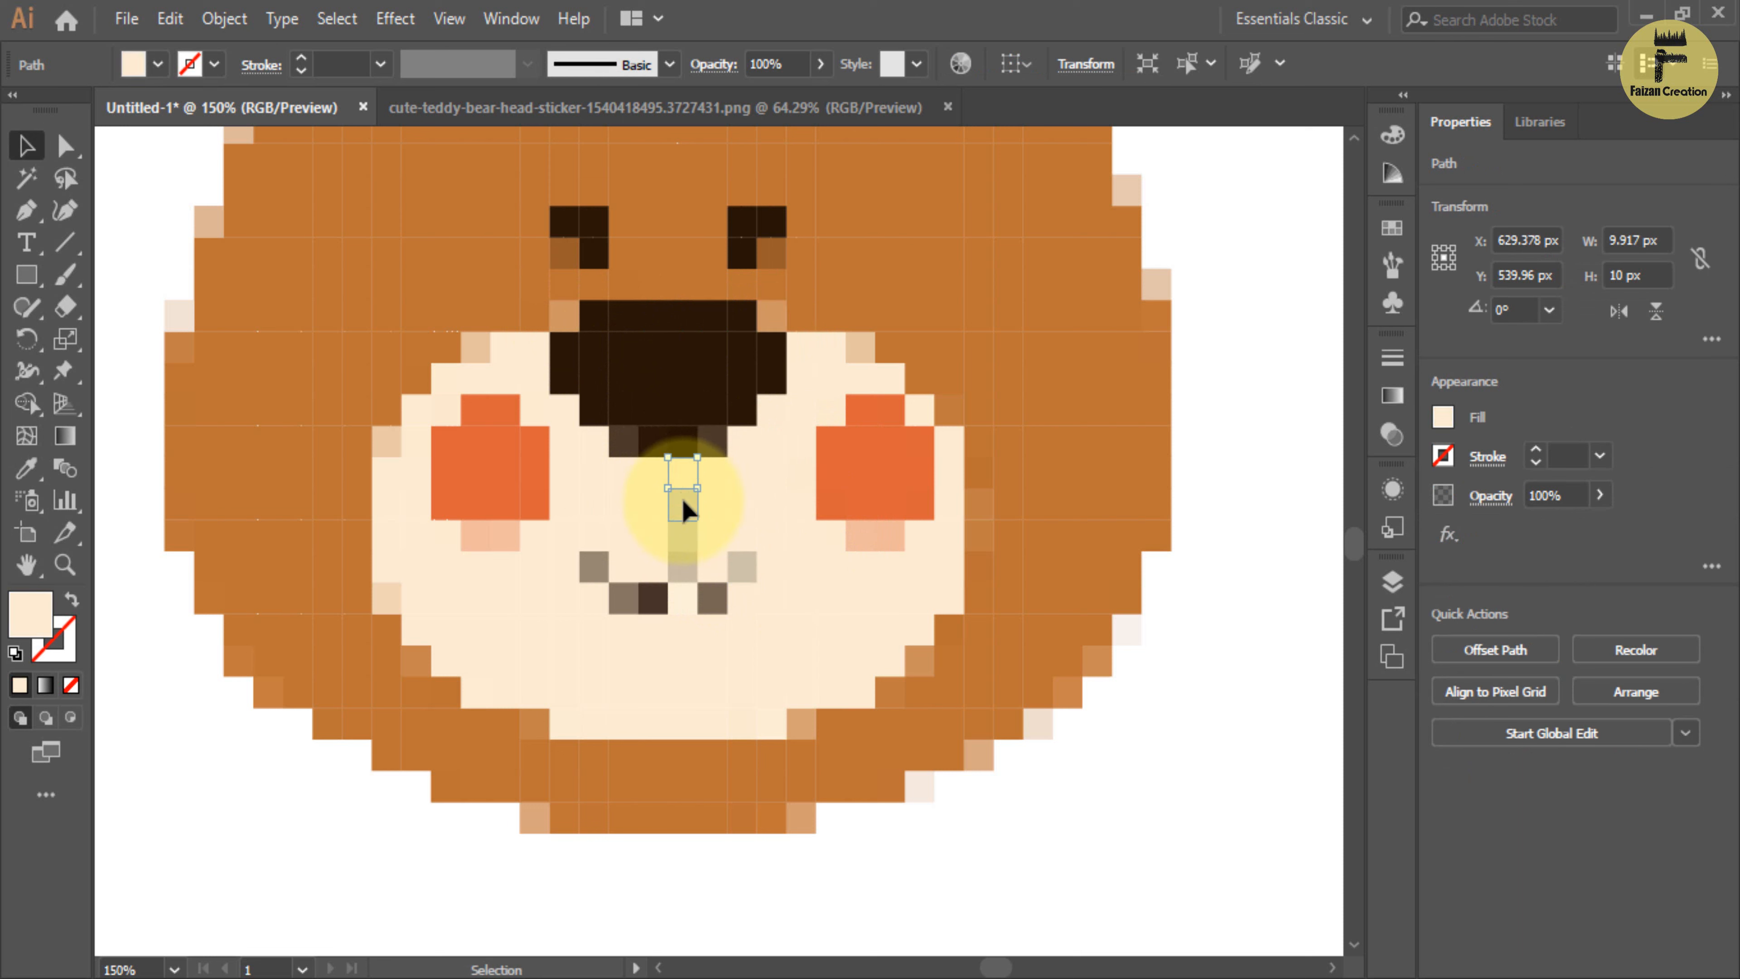
click(716, 488)
click(685, 496)
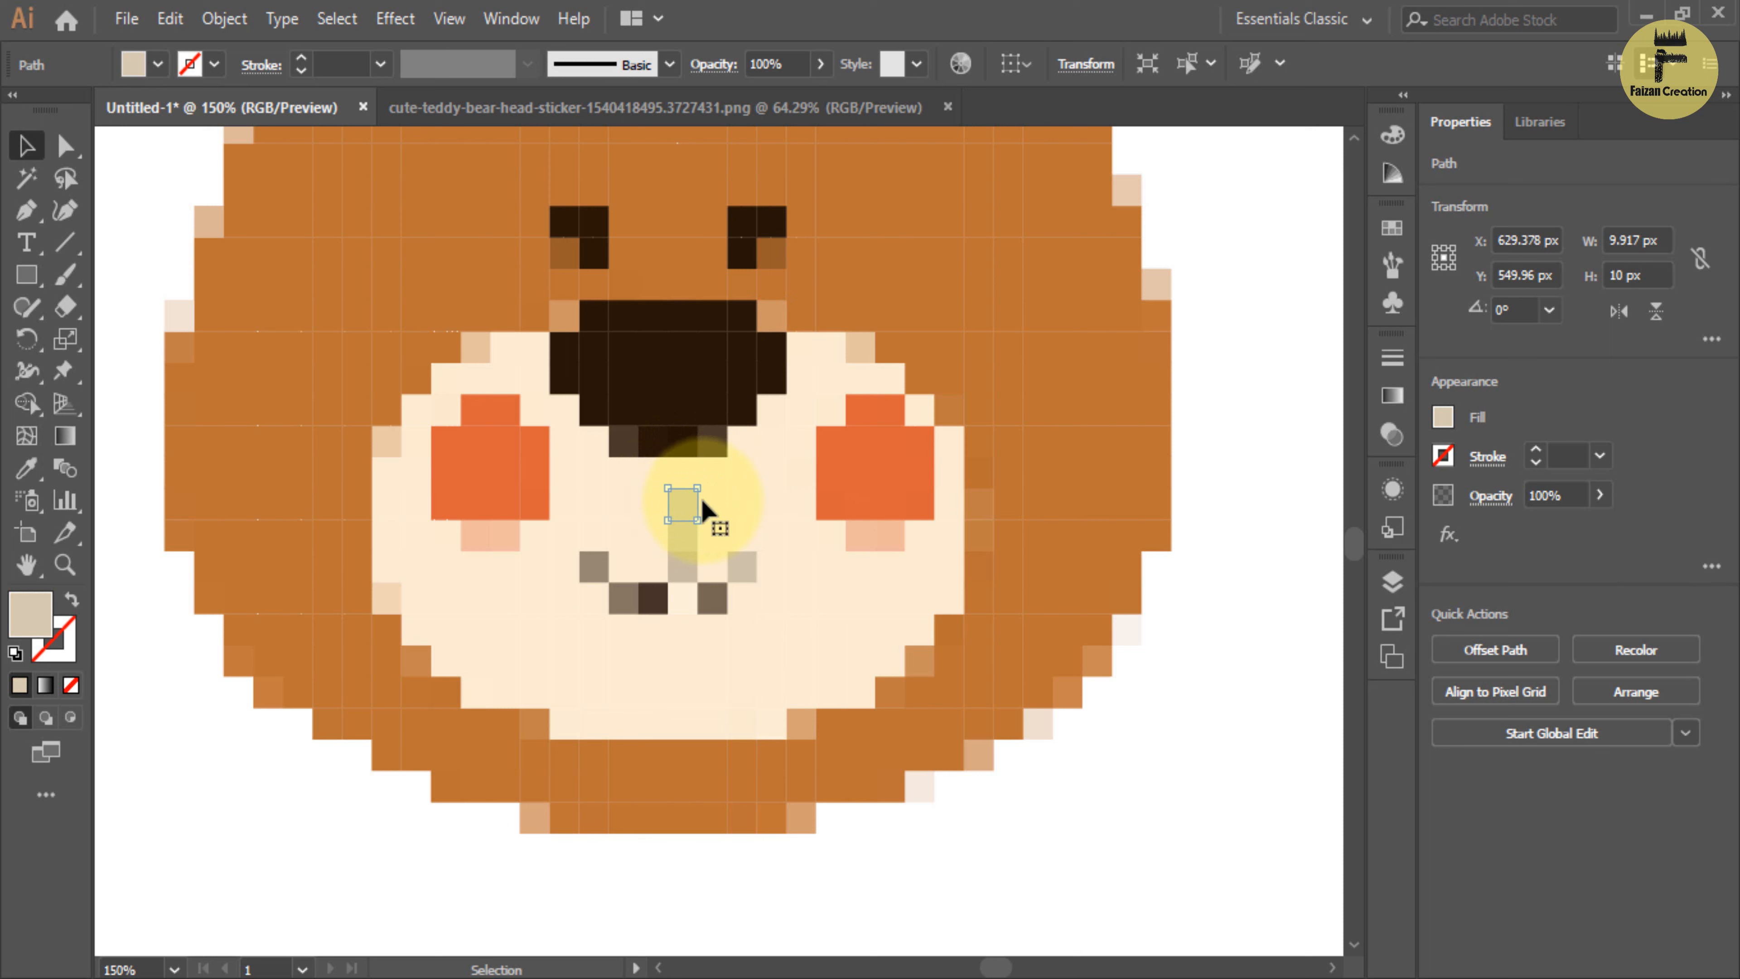
click(712, 499)
key(v)
key(i)
click(727, 519)
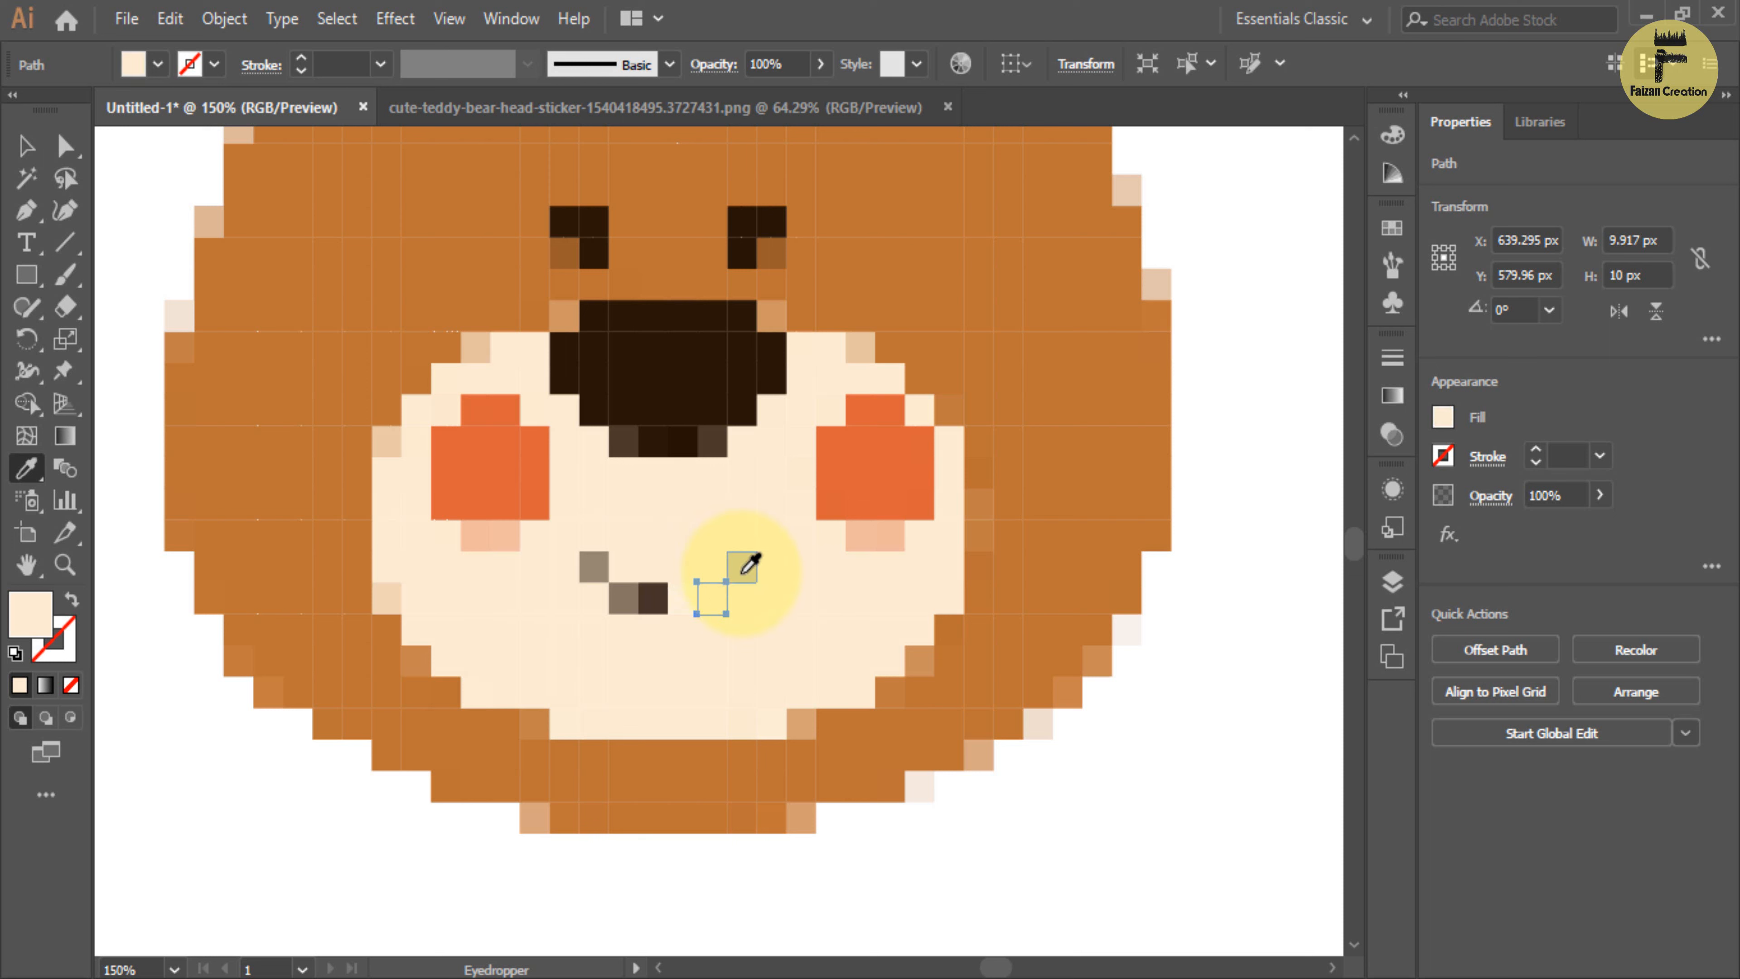
Recolor the four remaining gray and brown mouth tiles with the muzzle's cream to erase the old mouth.
shift+click(658, 601)
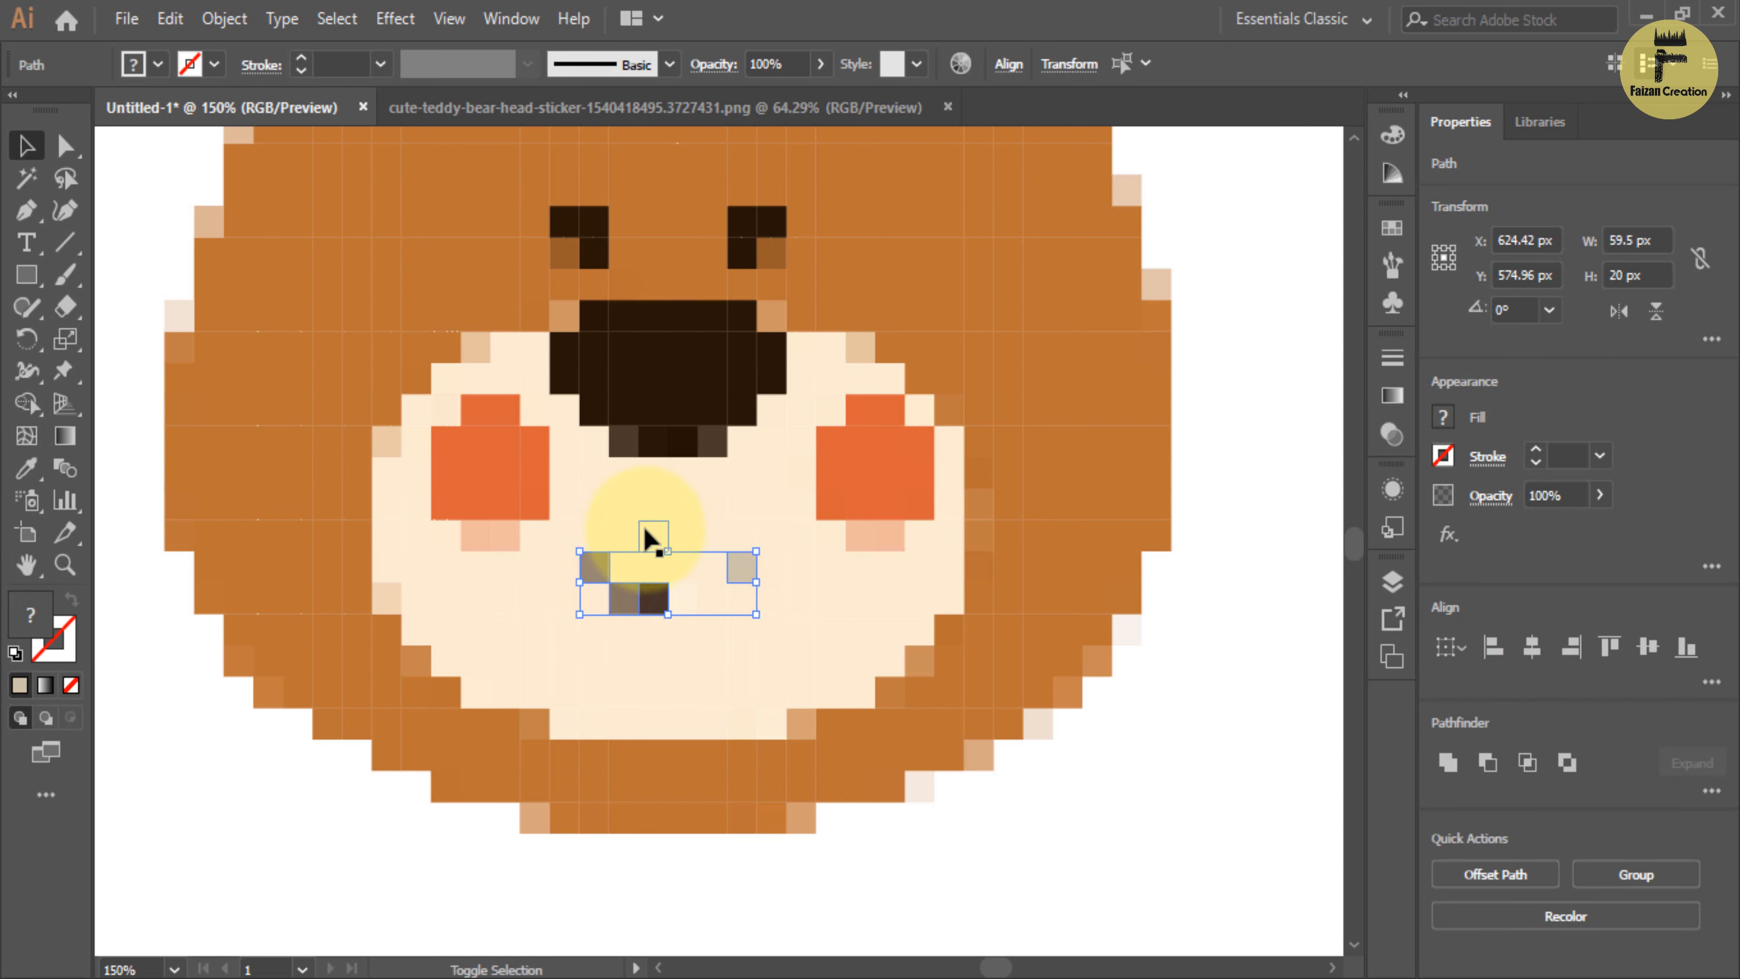
key(i)
click(650, 523)
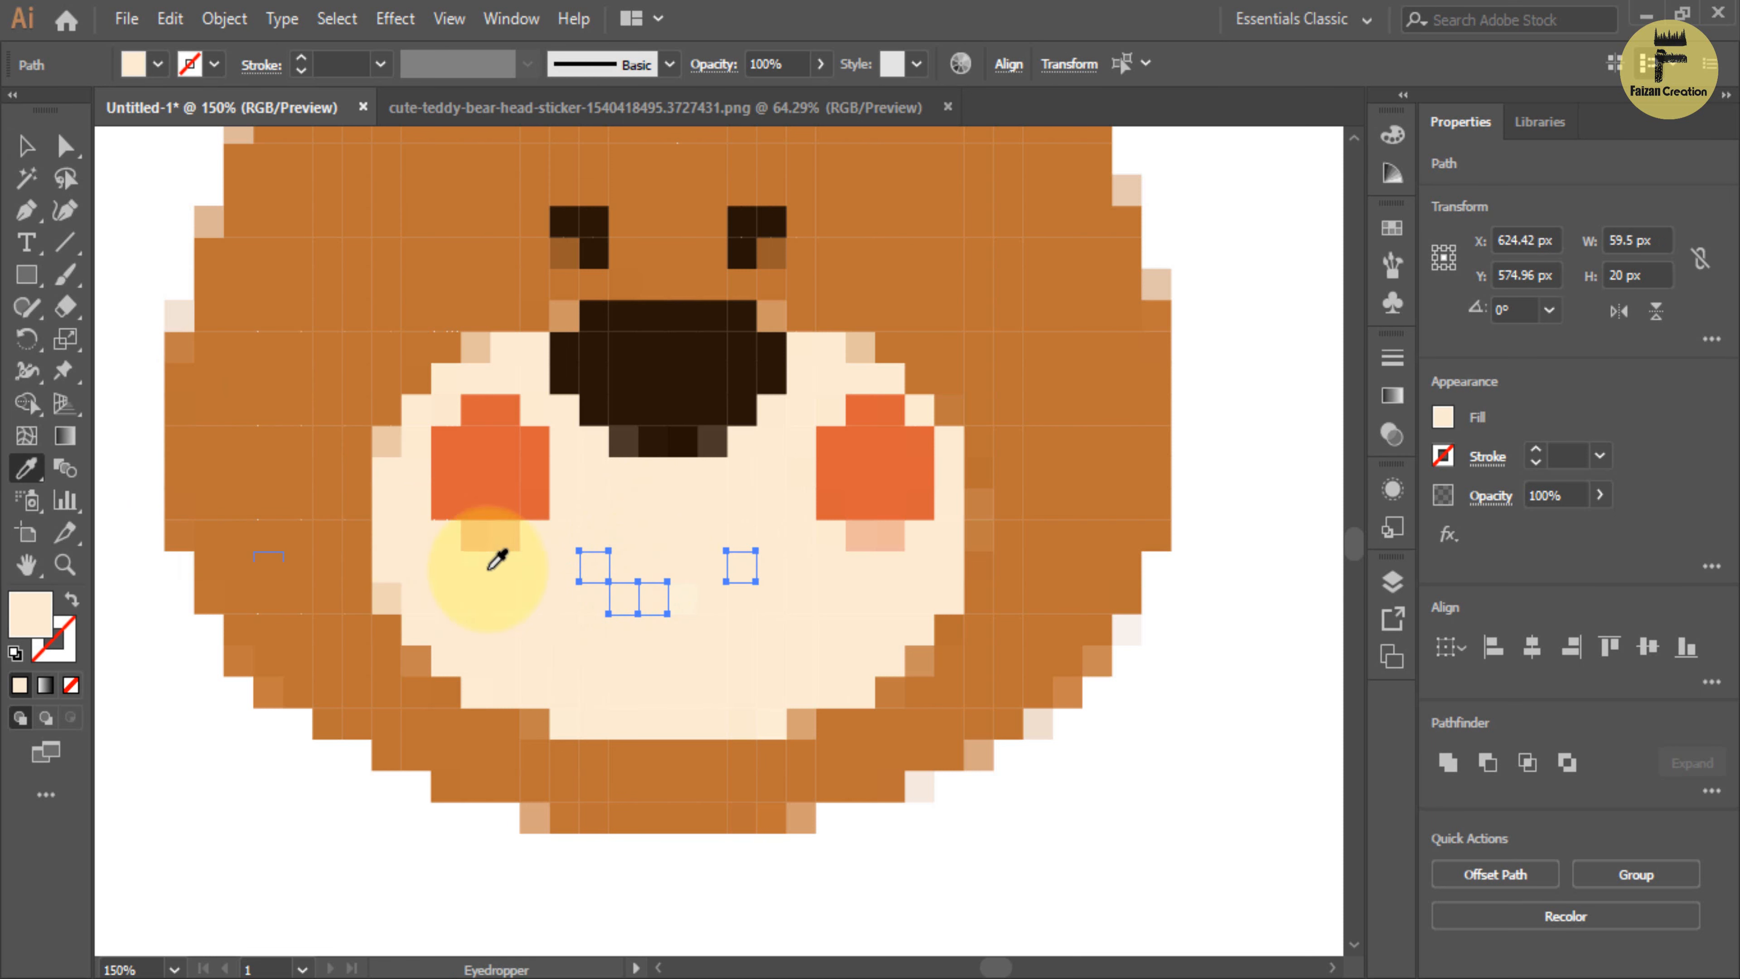
click(63, 147)
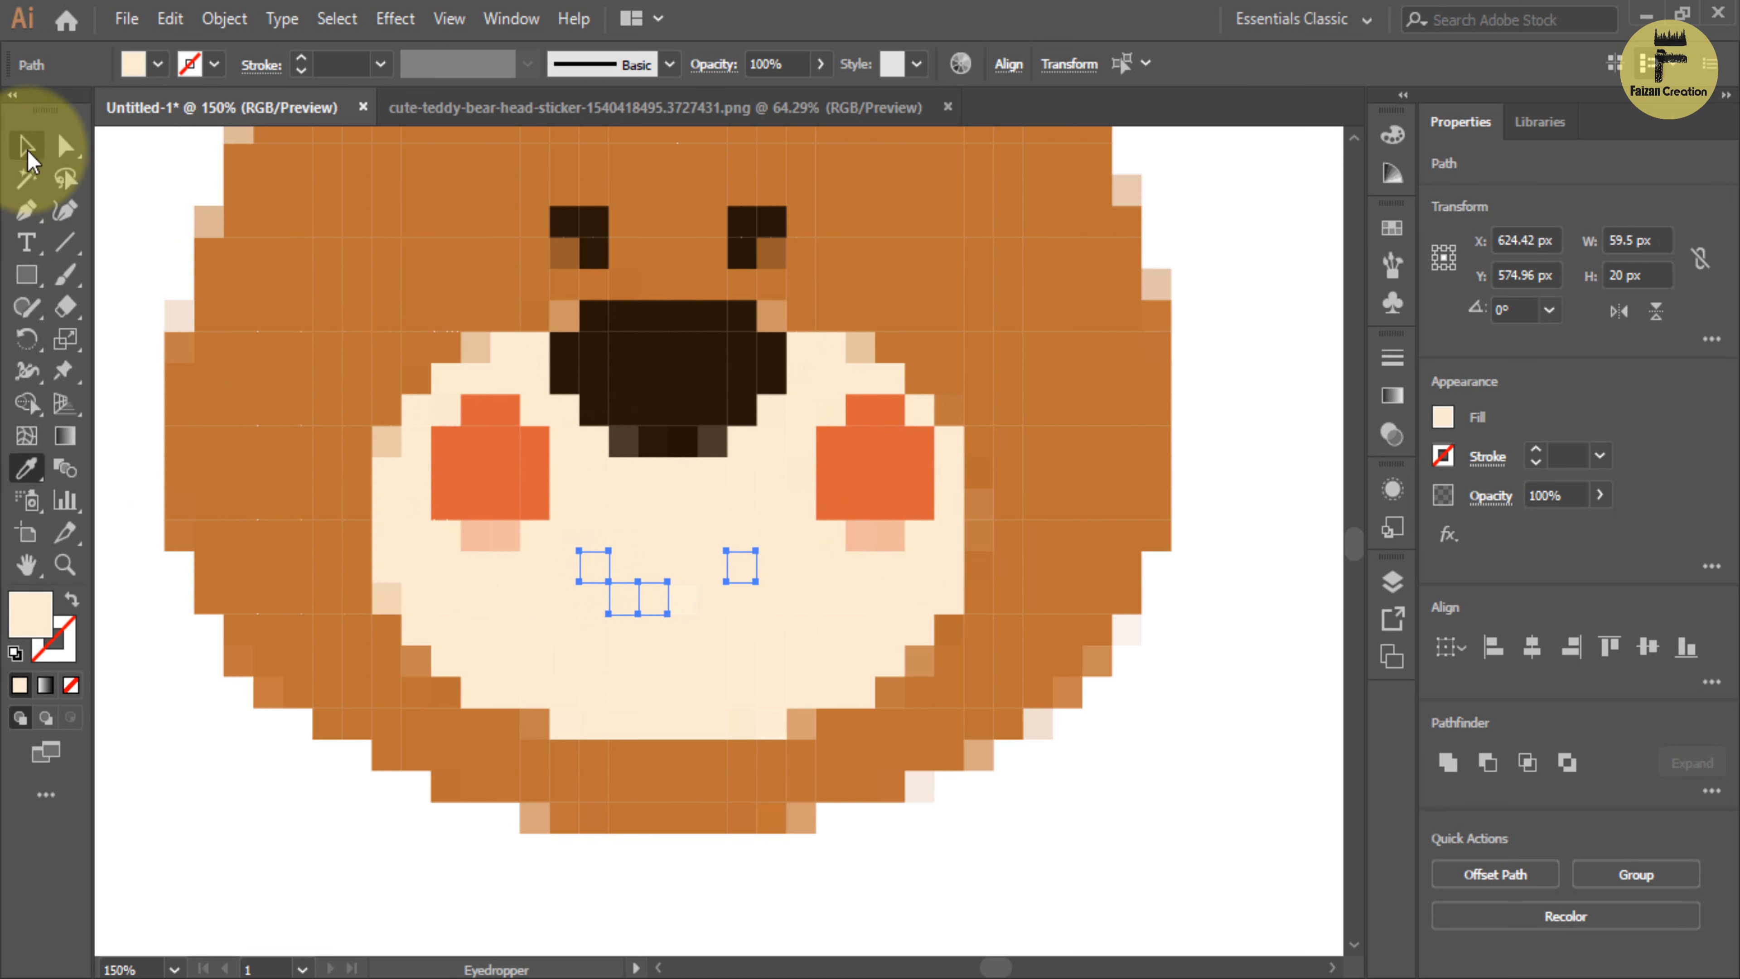
click(27, 149)
Recolor the tile at the left ear's upper-right edge with the pale beige of the right ear's upper-left tile.
key(ctrl+minus)
key(ctrl+minus)
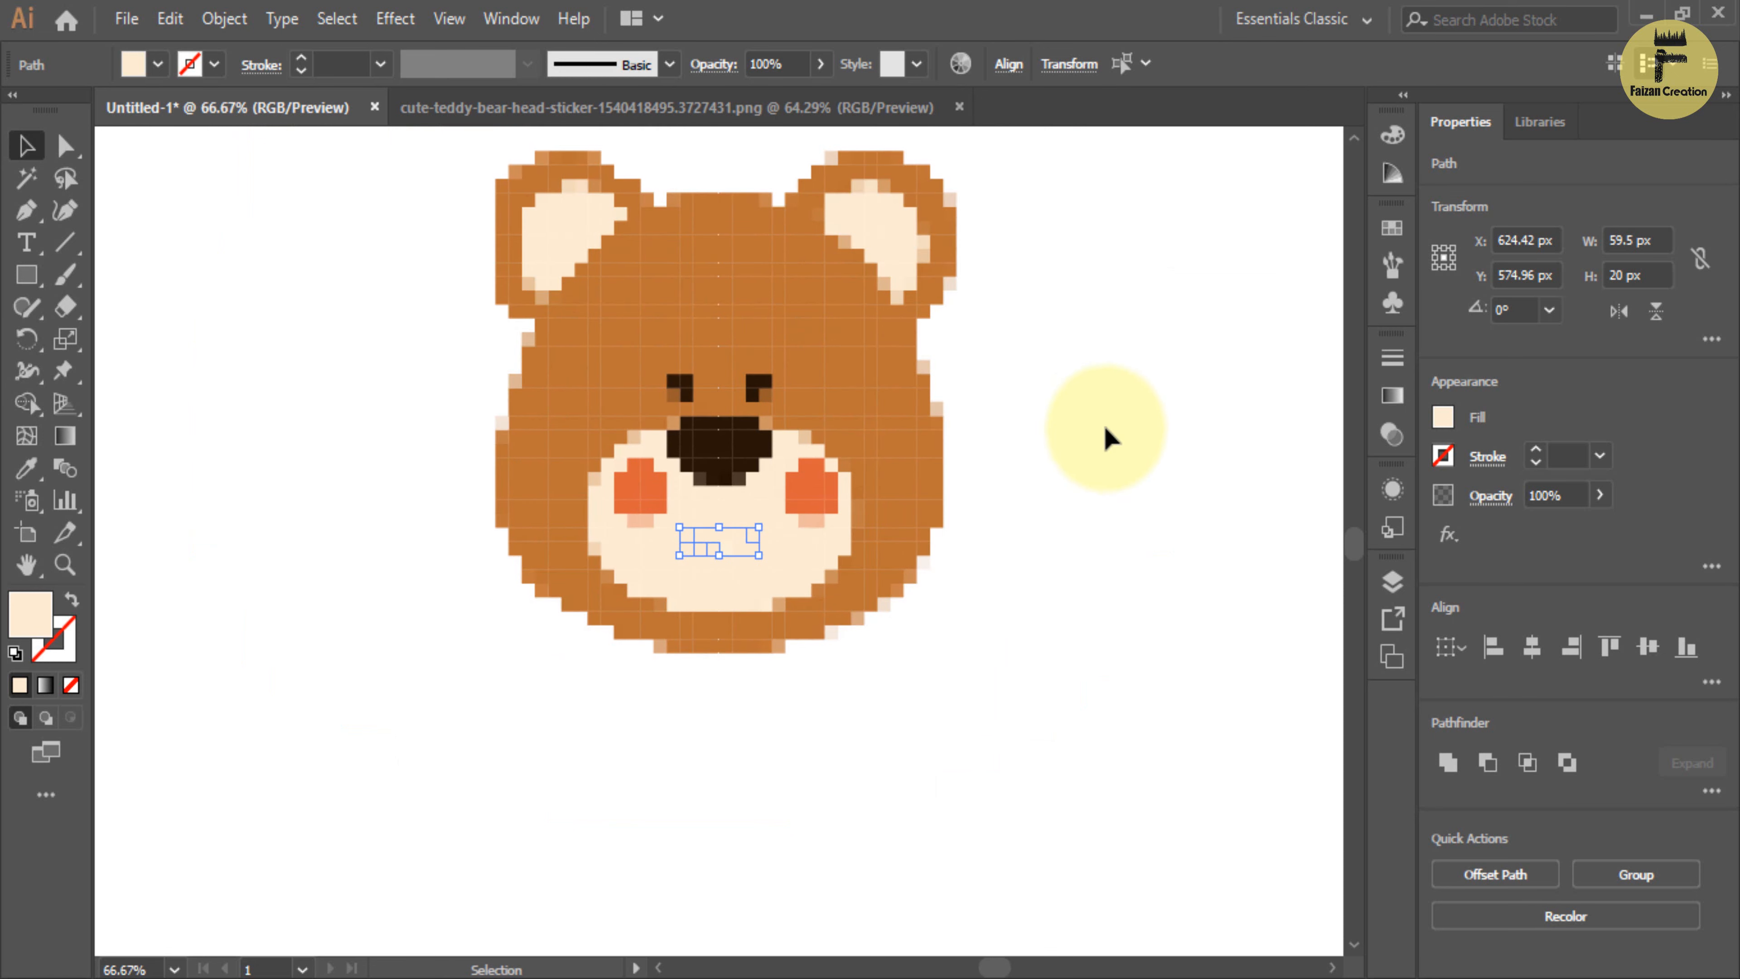
drag(925, 446, 918, 540)
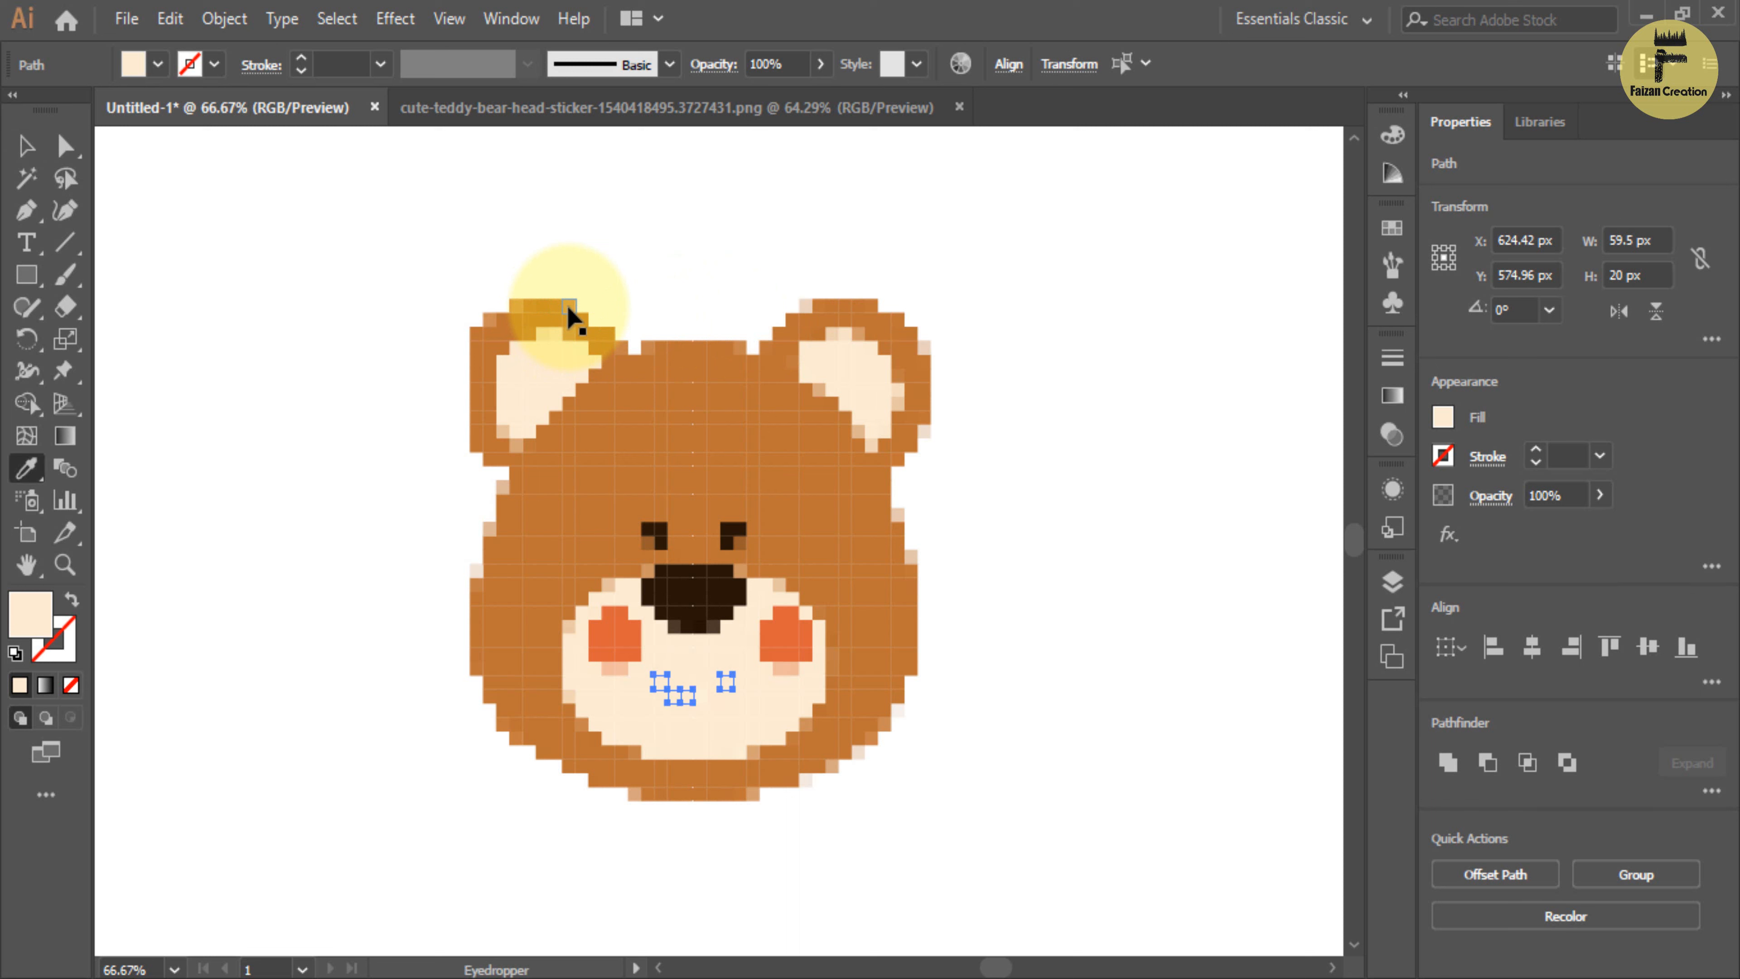
ctrl+click(567, 304)
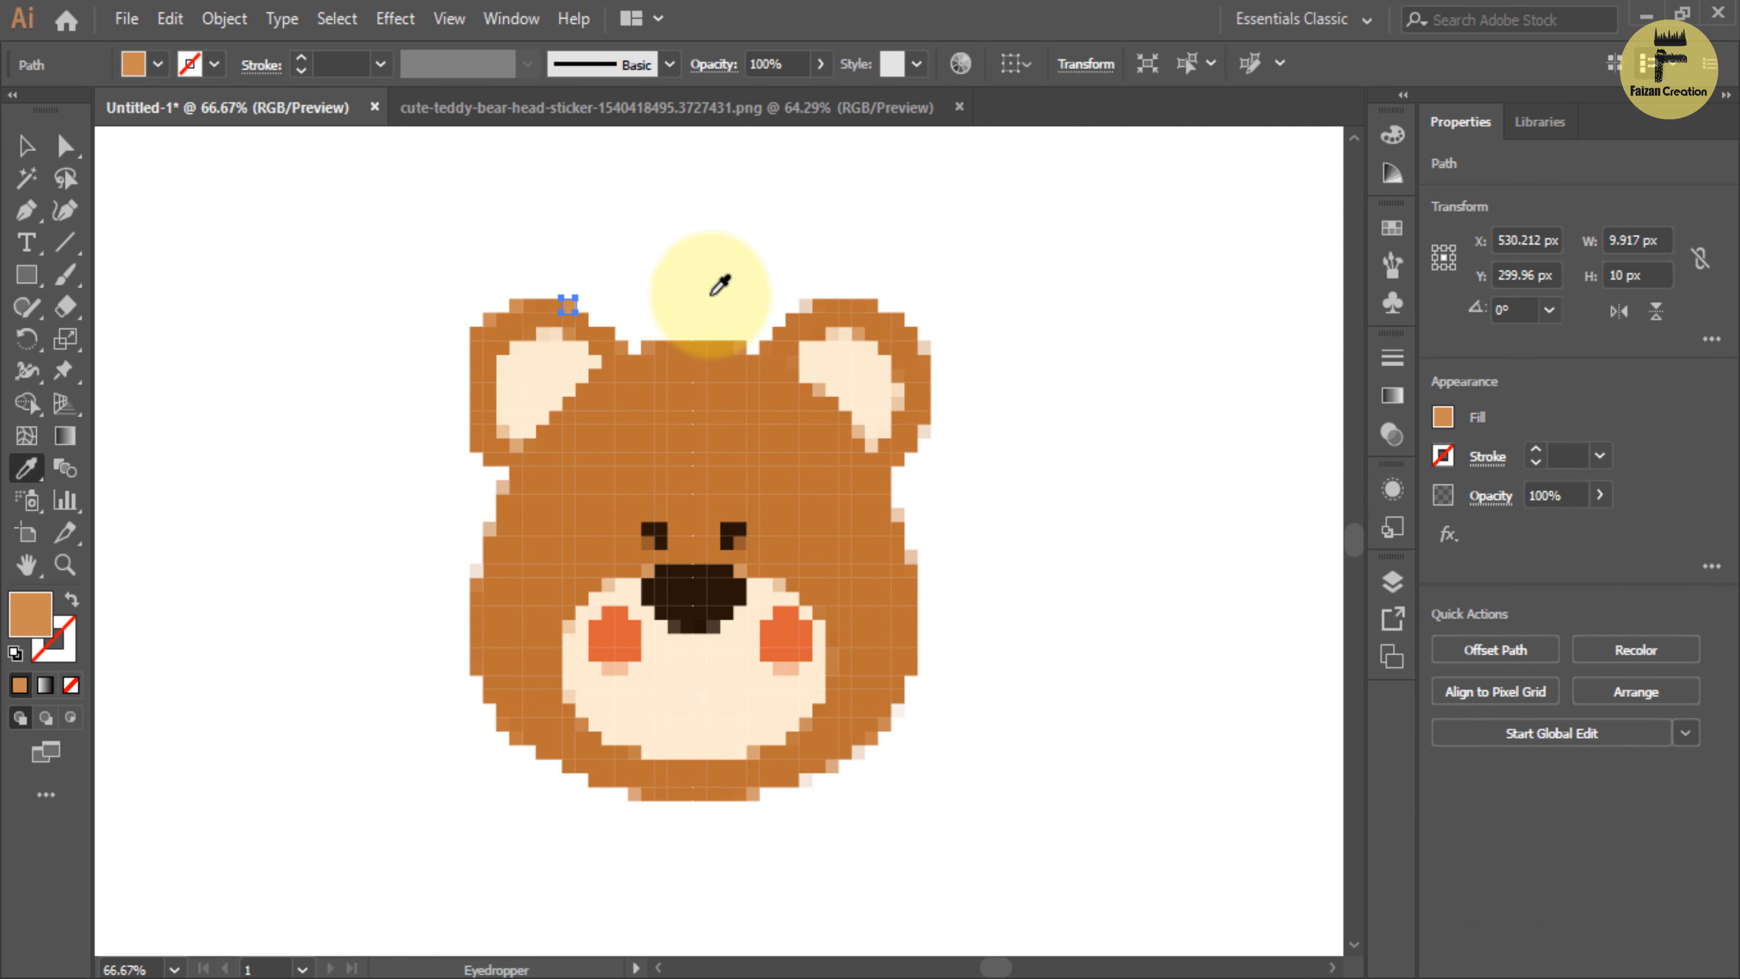
click(806, 306)
key(v)
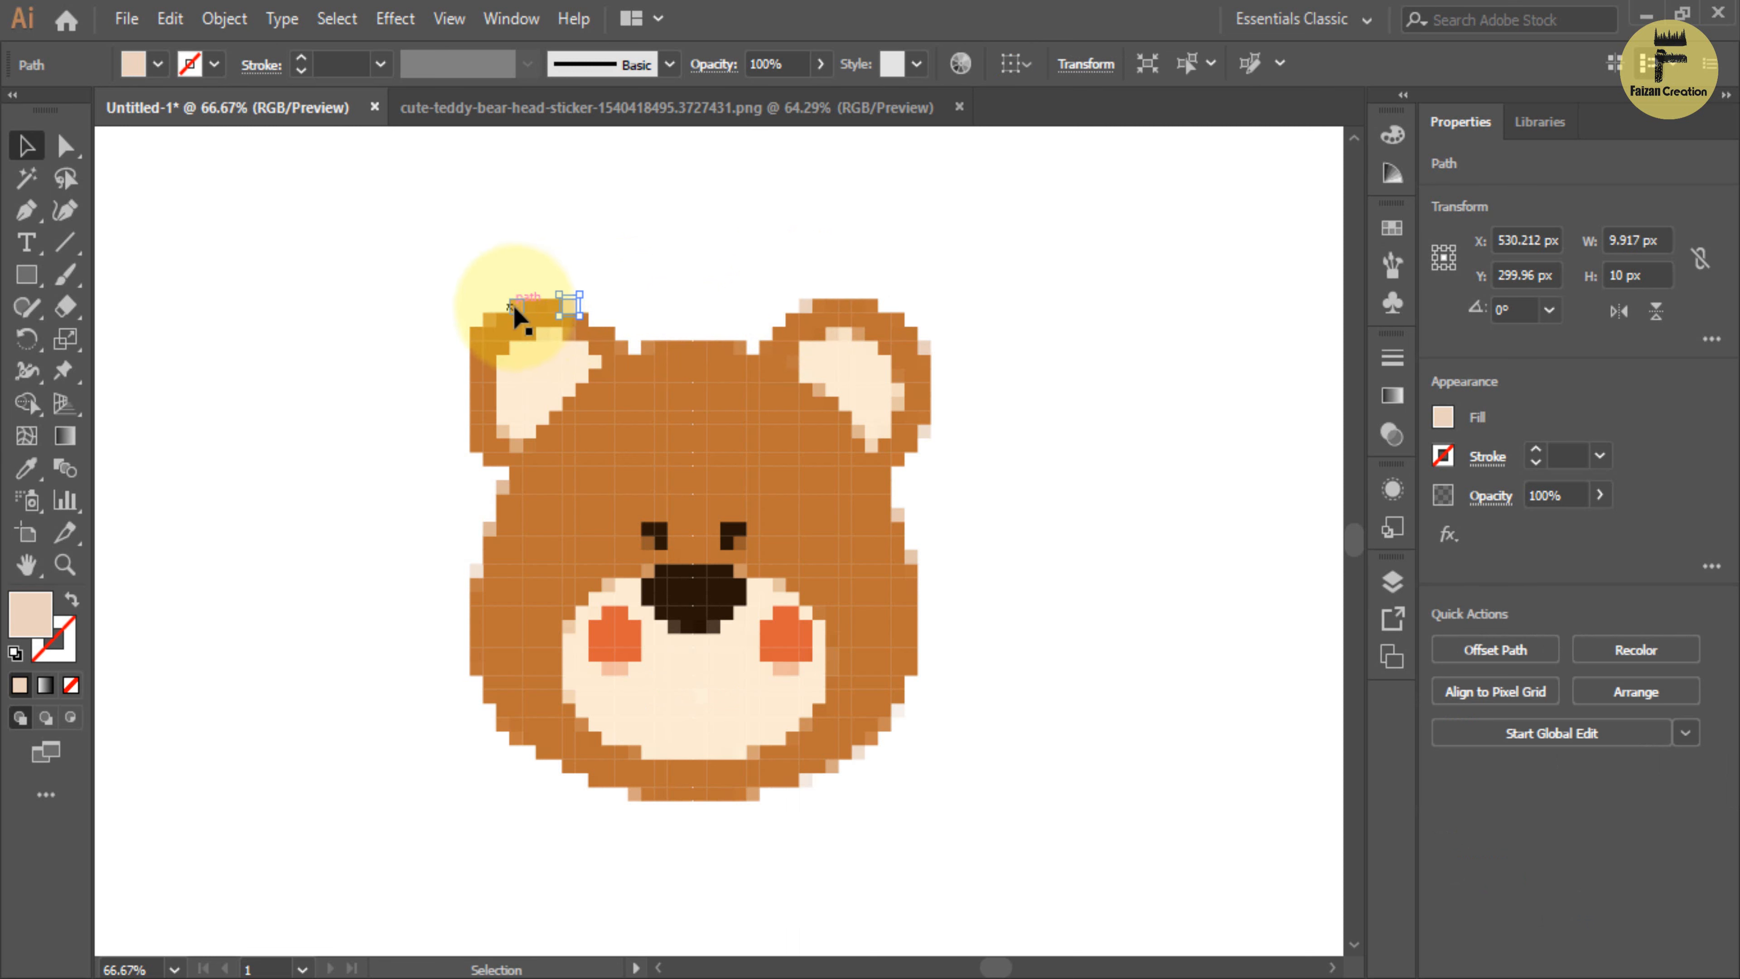
Try recoloring the tile at the left ear's upper-left edge with the cream of the inner ear.
key(i)
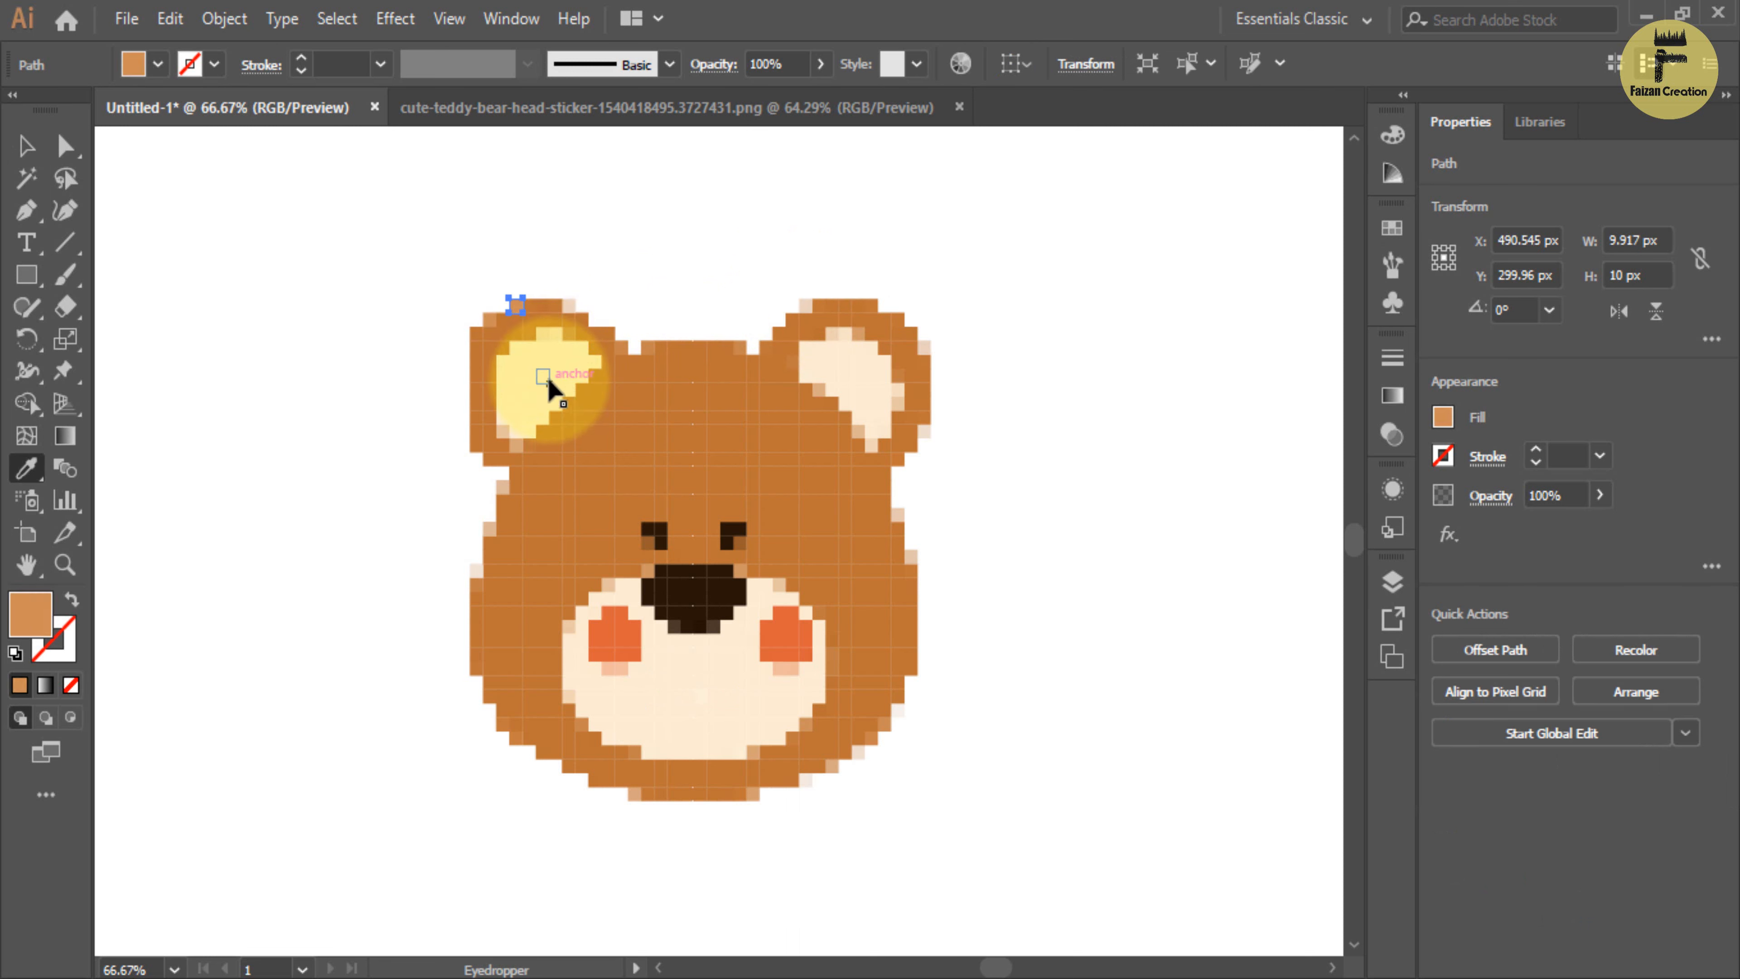
click(553, 389)
click(25, 145)
click(281, 318)
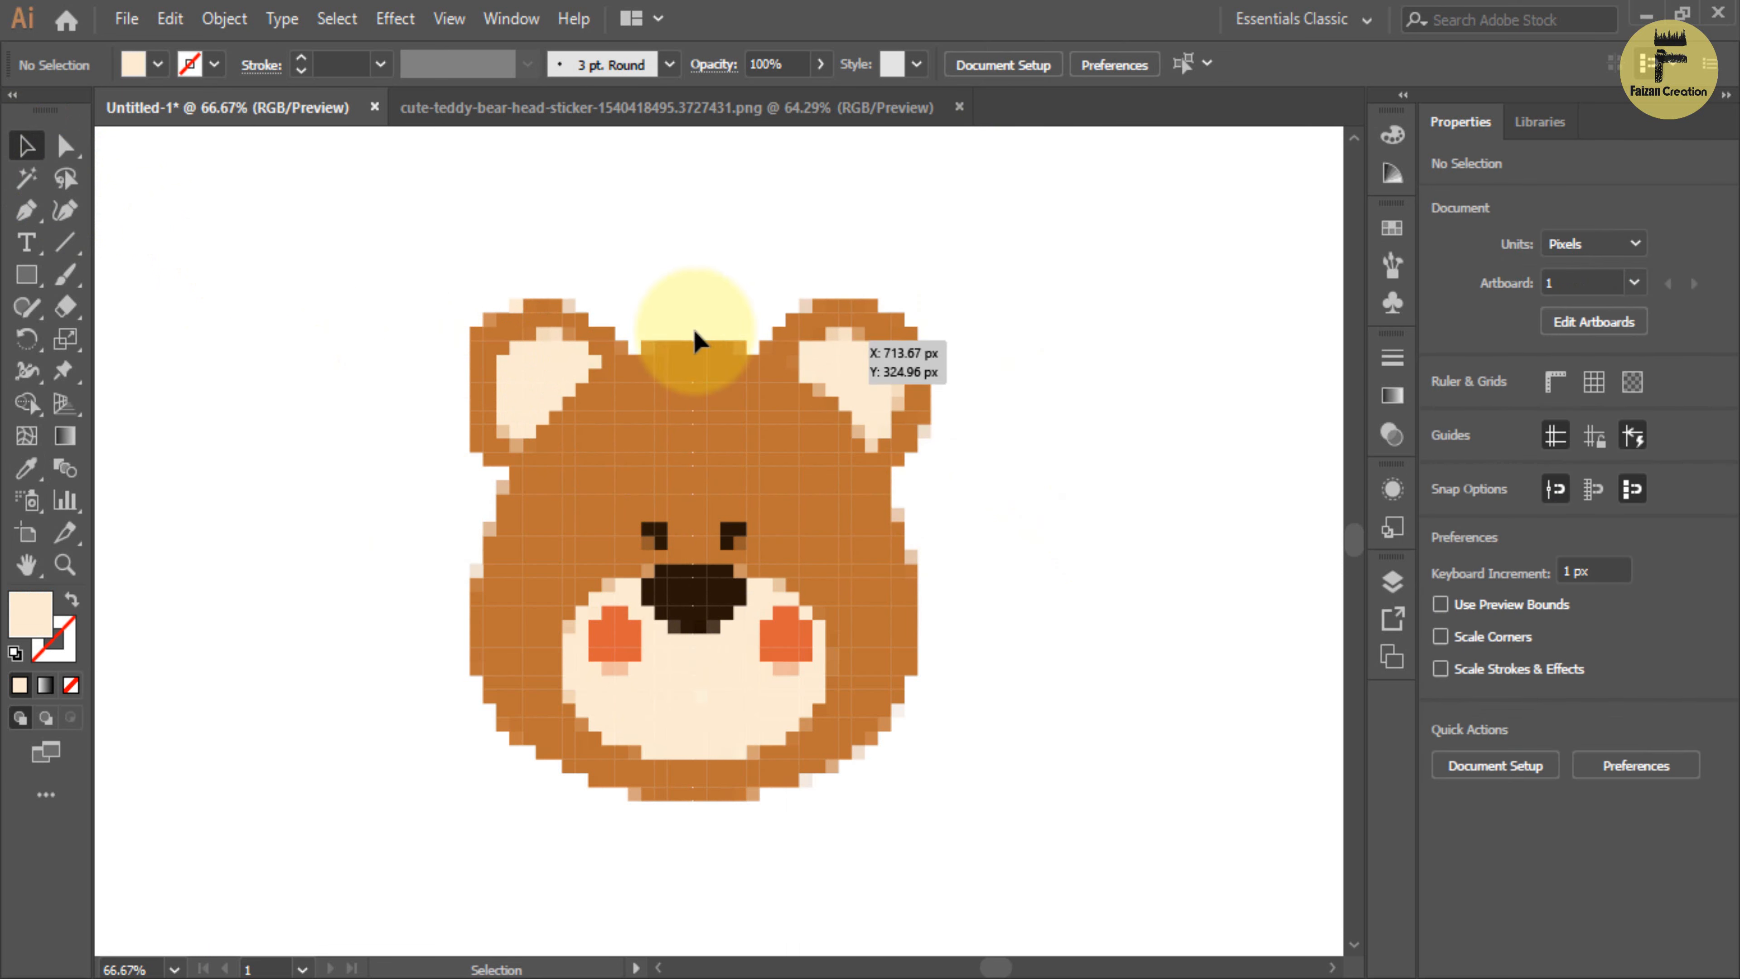
click(335, 315)
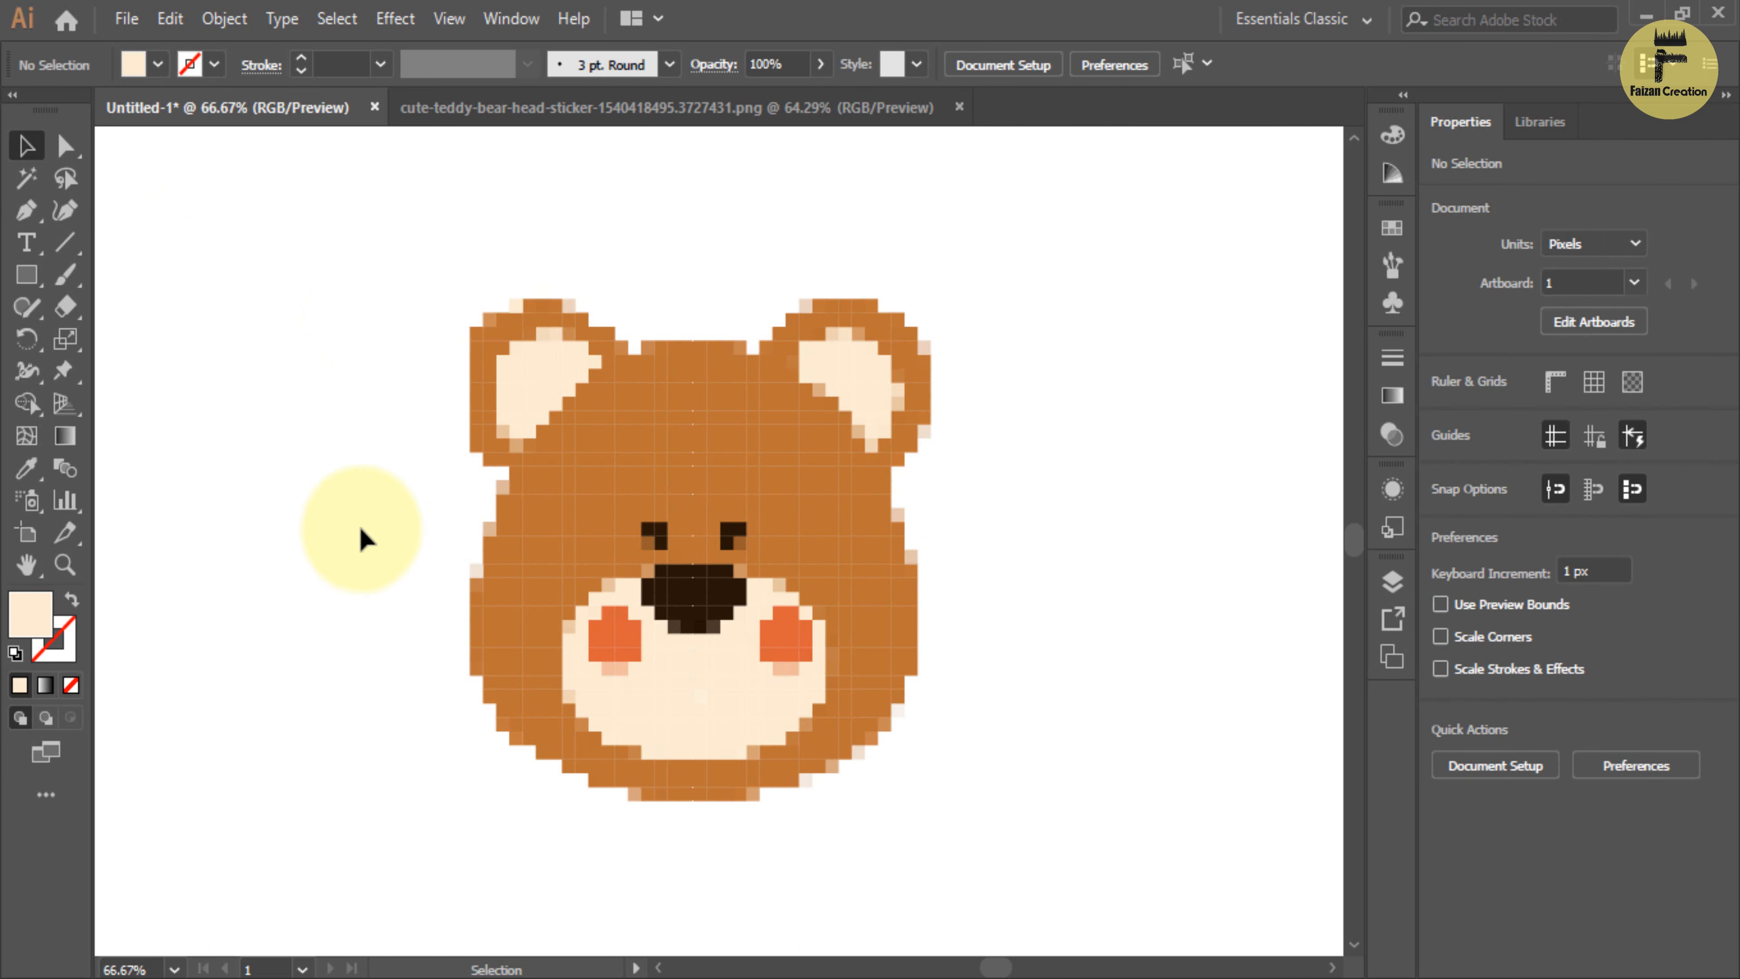
Make a smile from a row of seven muzzle tiles plus one raised tile at each end, colored with the brown of the nose's bottom corner tile.
mouse_move(1038, 812)
mouse_down()
mouse_move(1150, 668)
mouse_move(1075, 785)
mouse_move(1037, 792)
mouse_up()
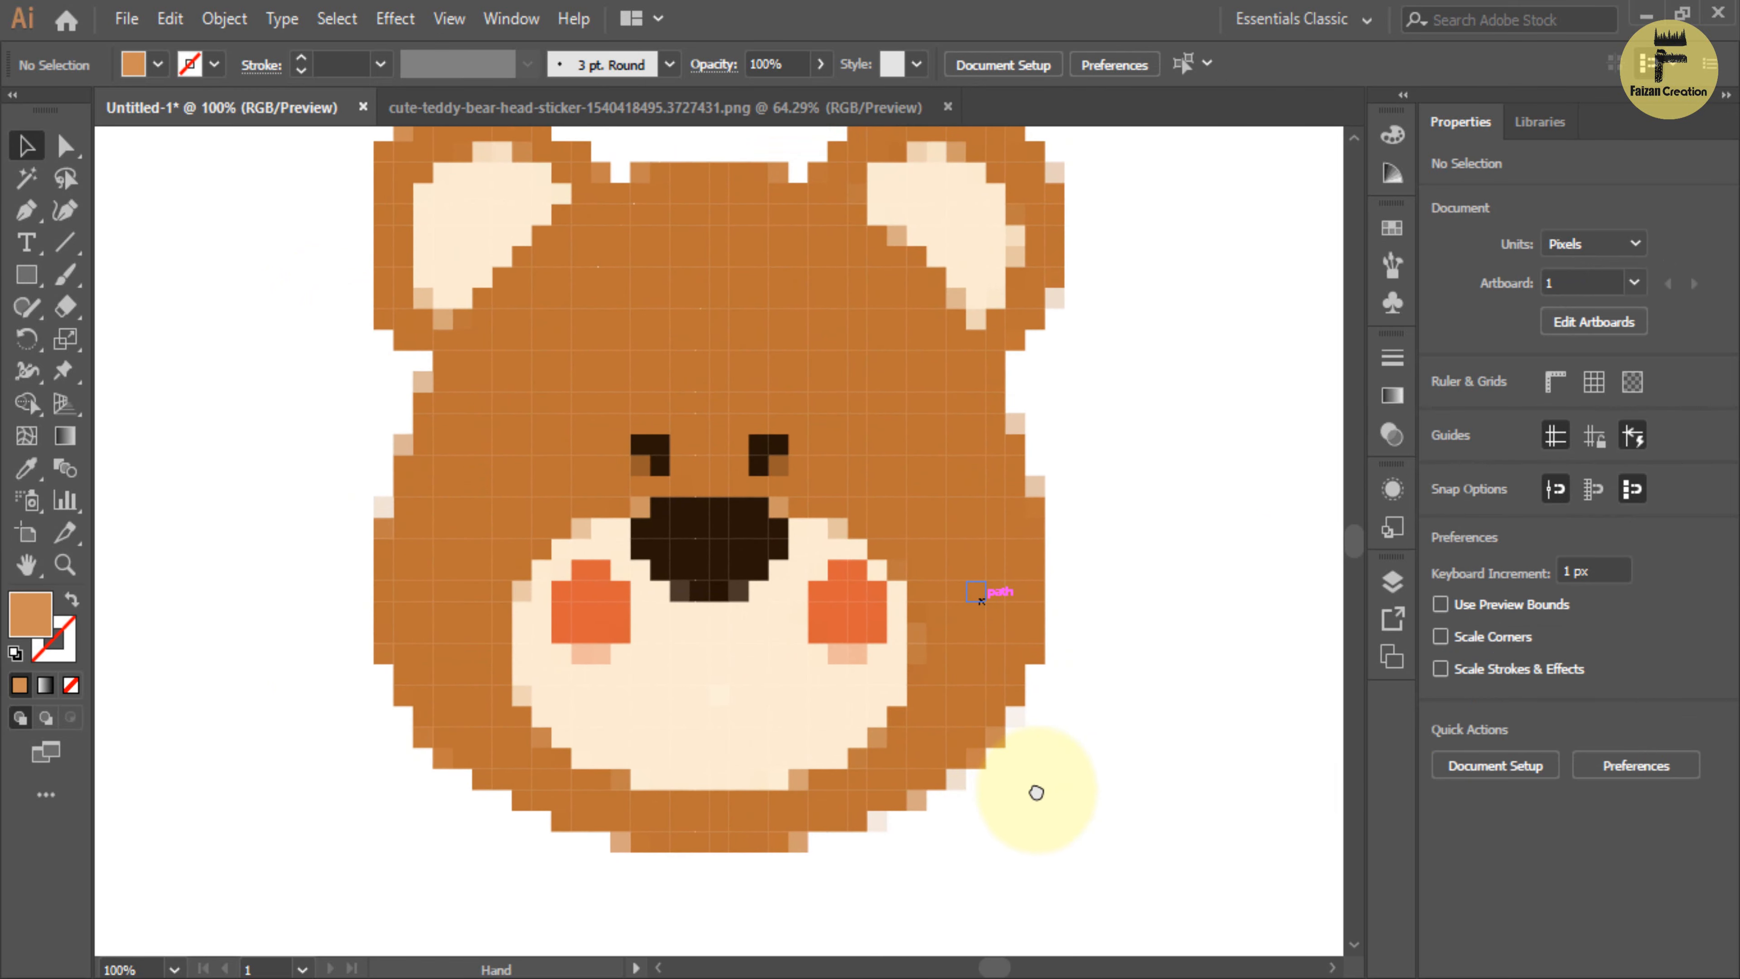
click(635, 673)
shift+click(659, 696)
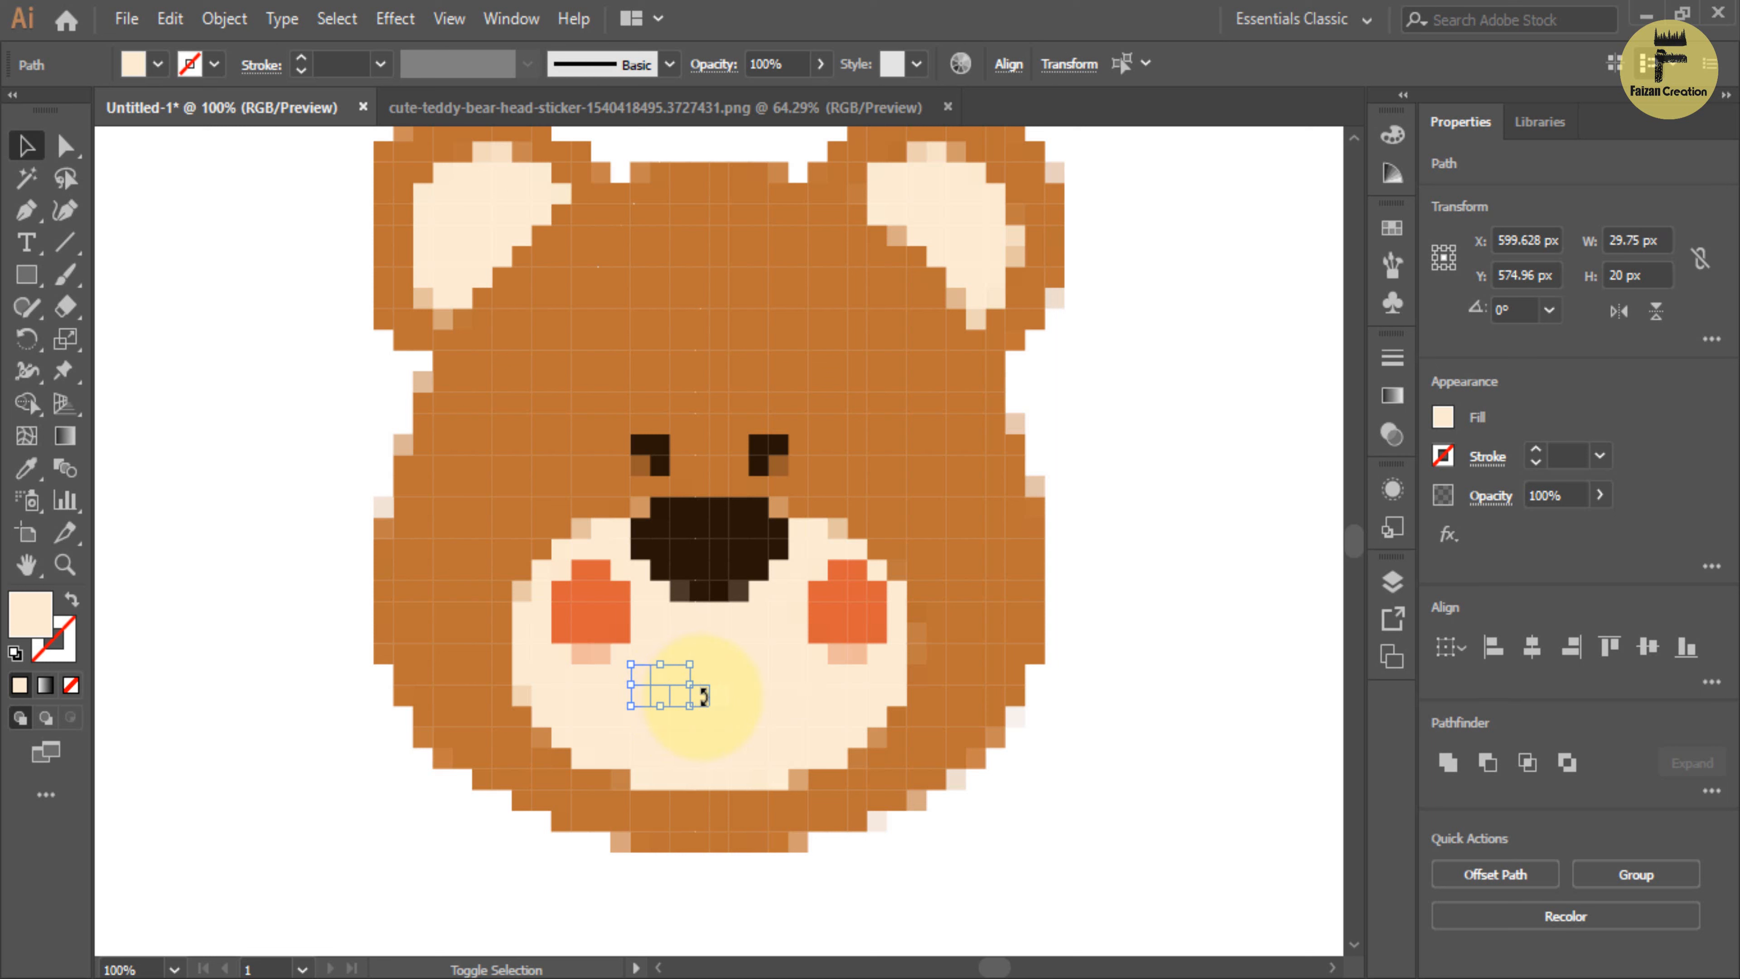
shift+click(705, 691)
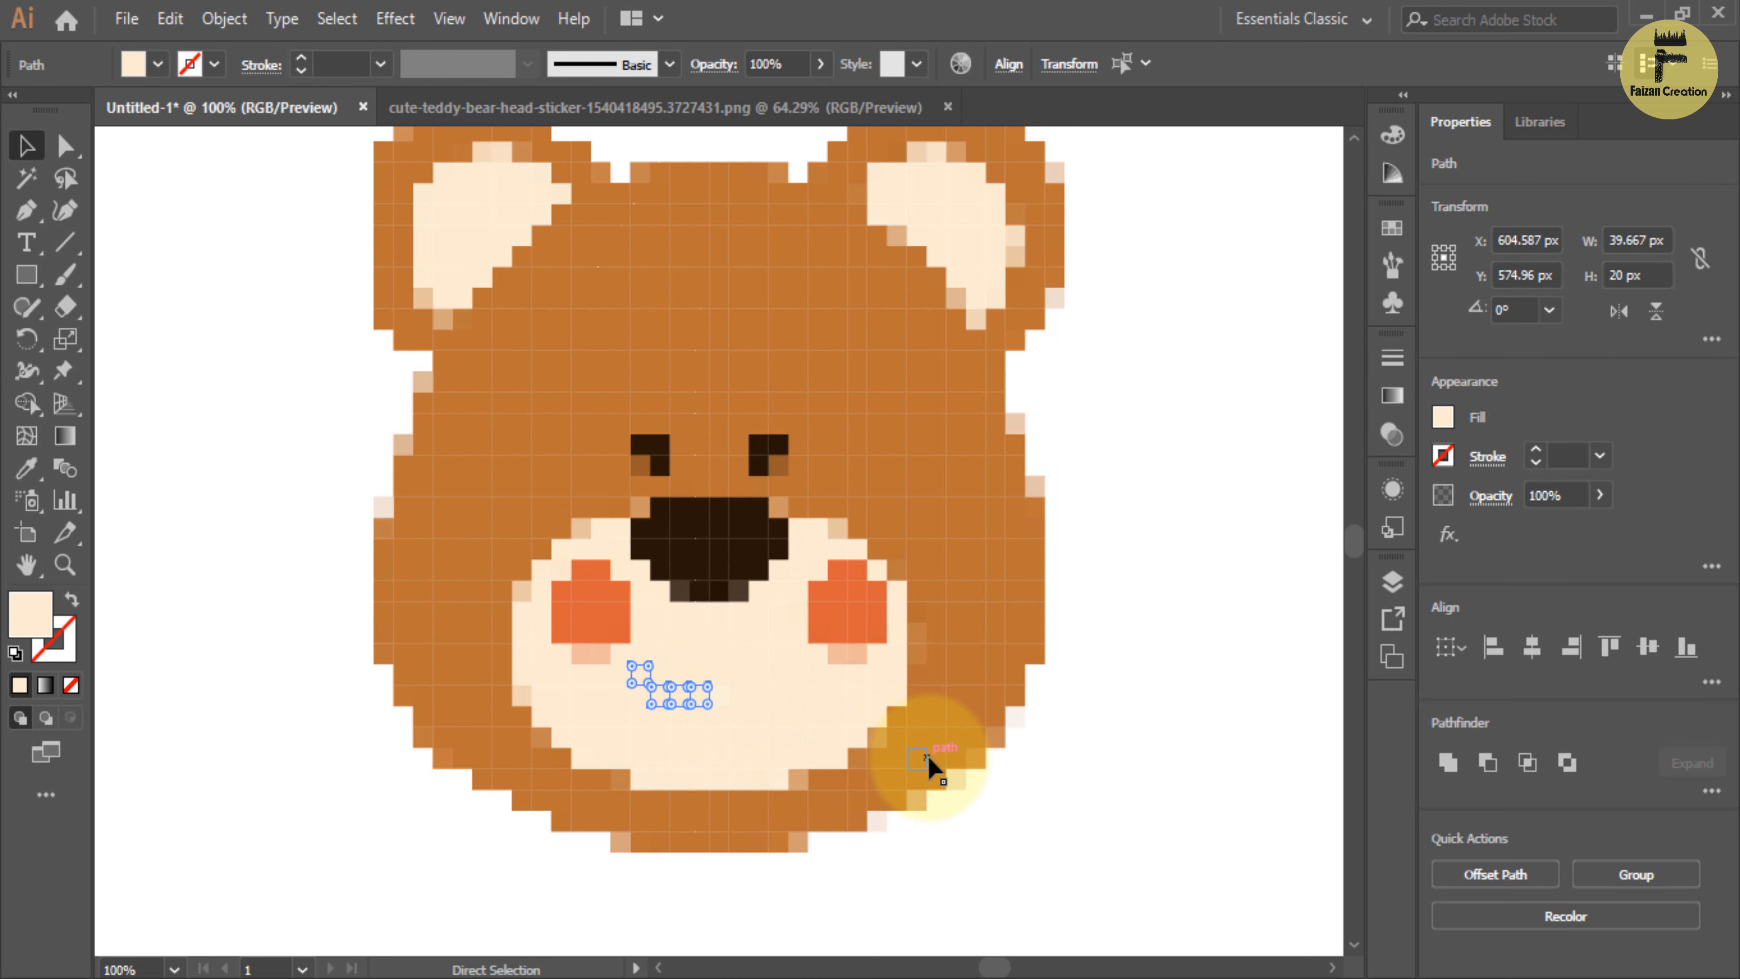
key(ctrl+=)
drag(868, 686, 808, 563)
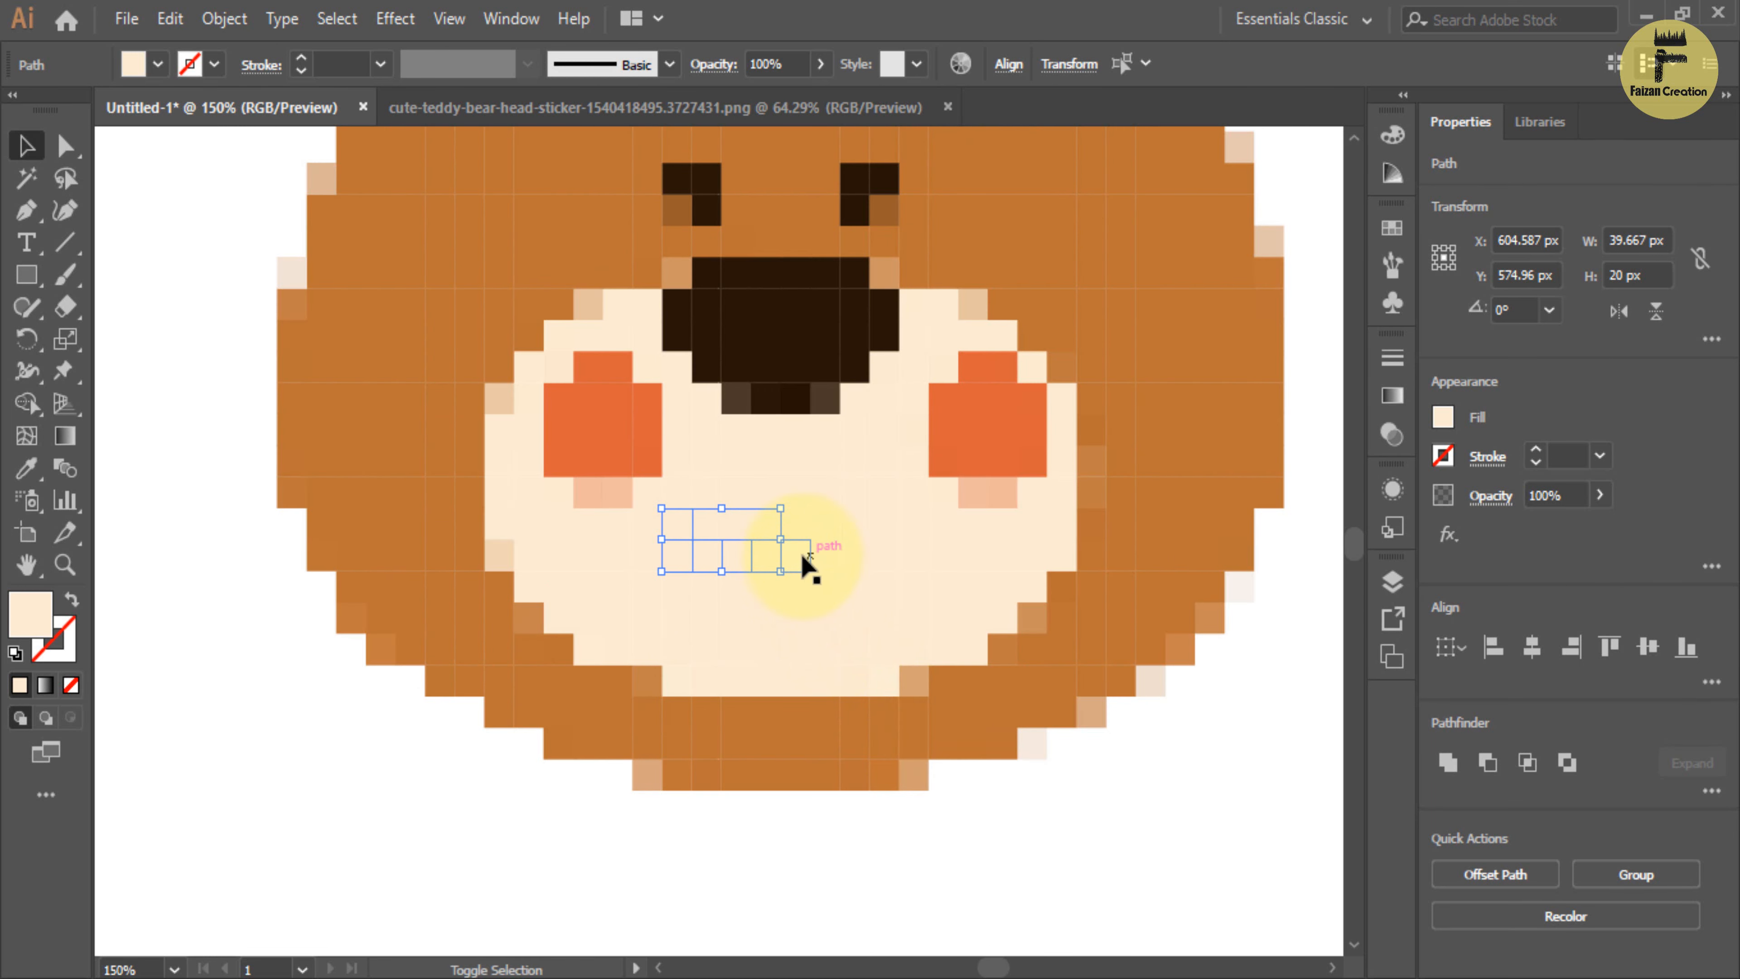
shift+click(808, 561)
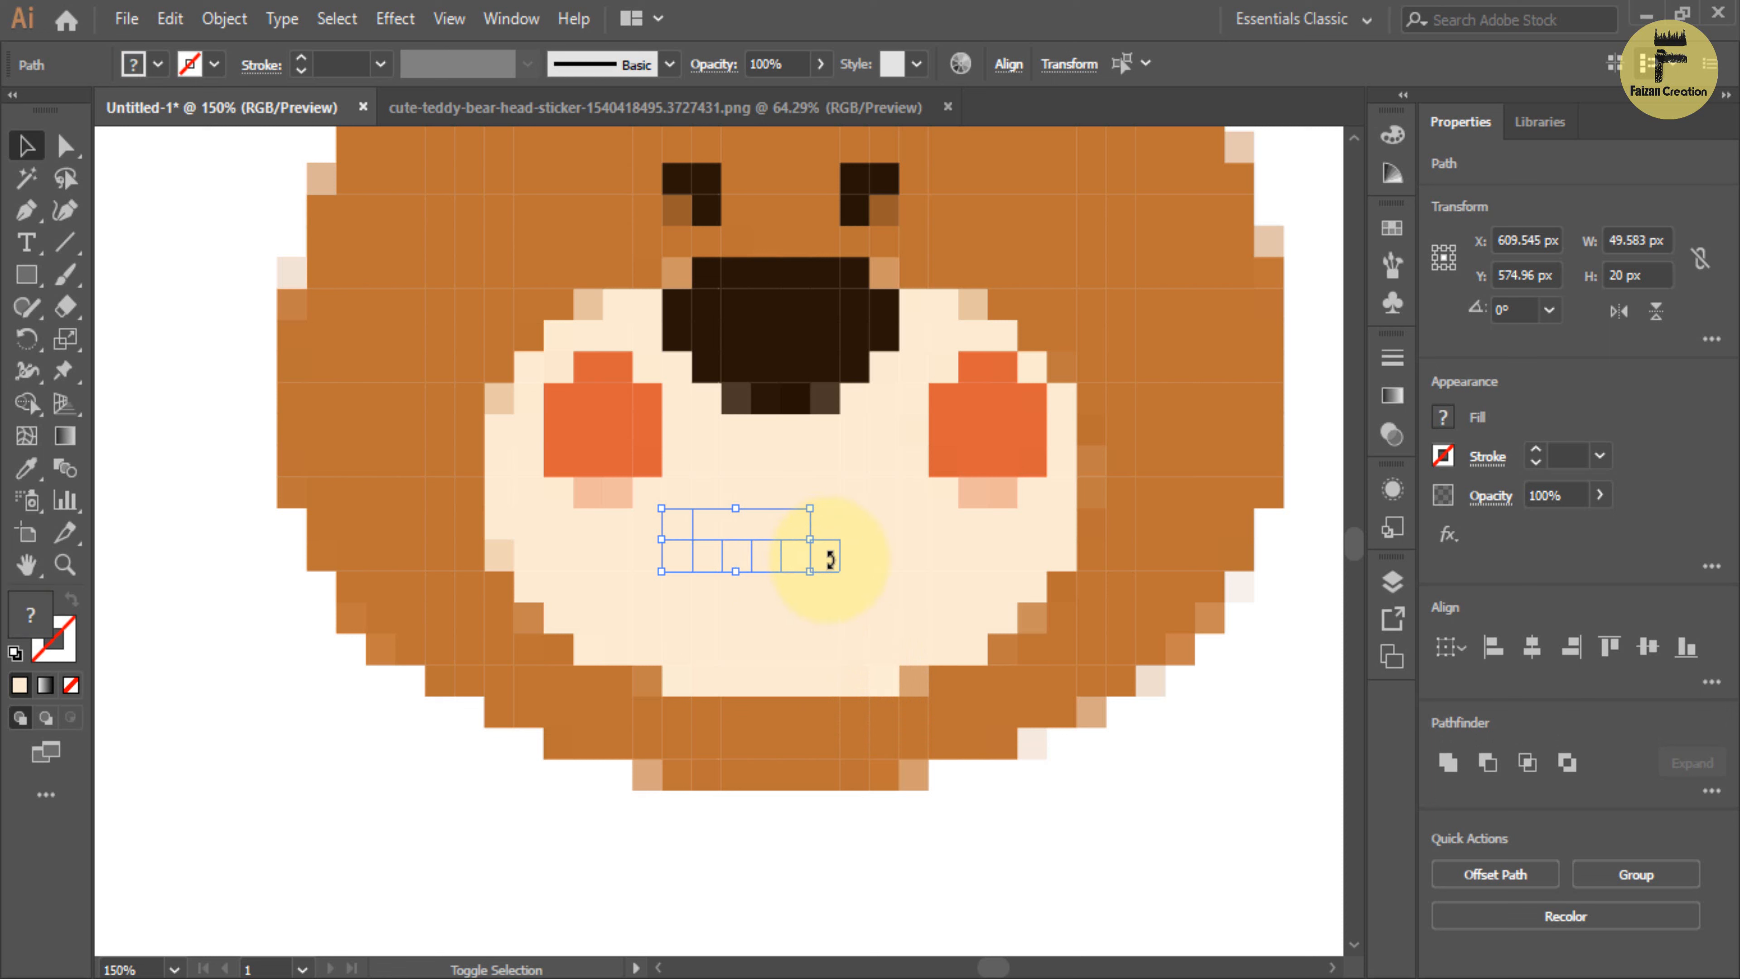
shift+click(830, 564)
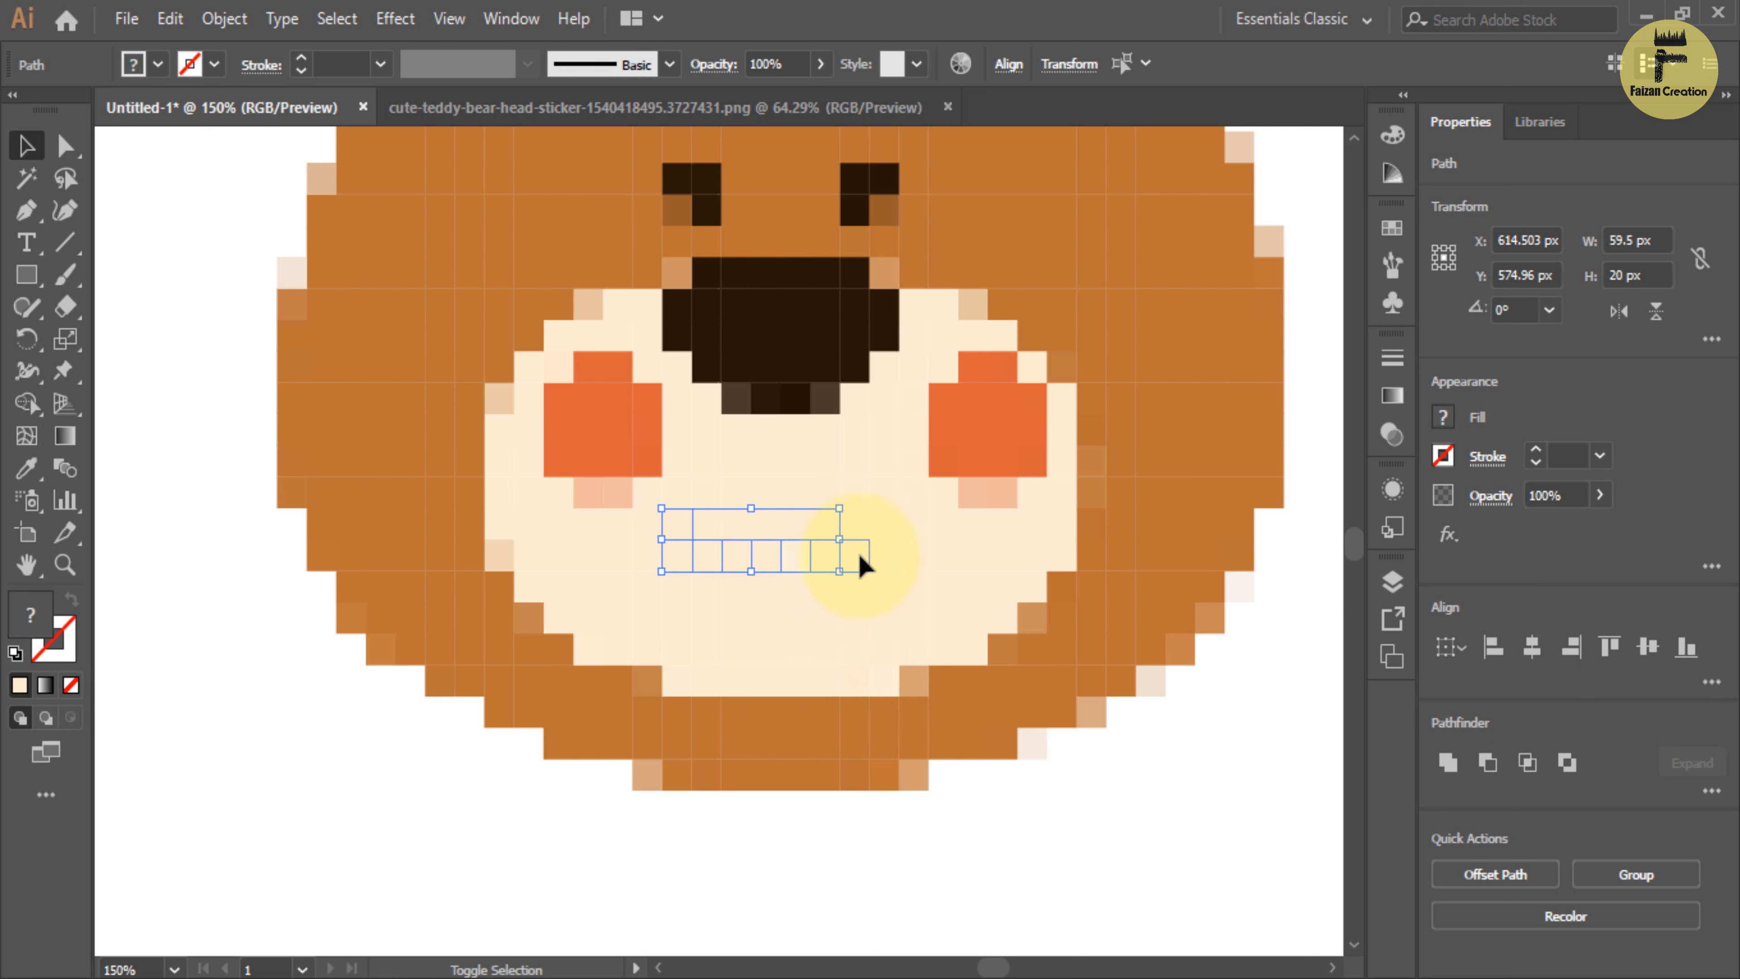
shift+click(859, 560)
shift+click(889, 559)
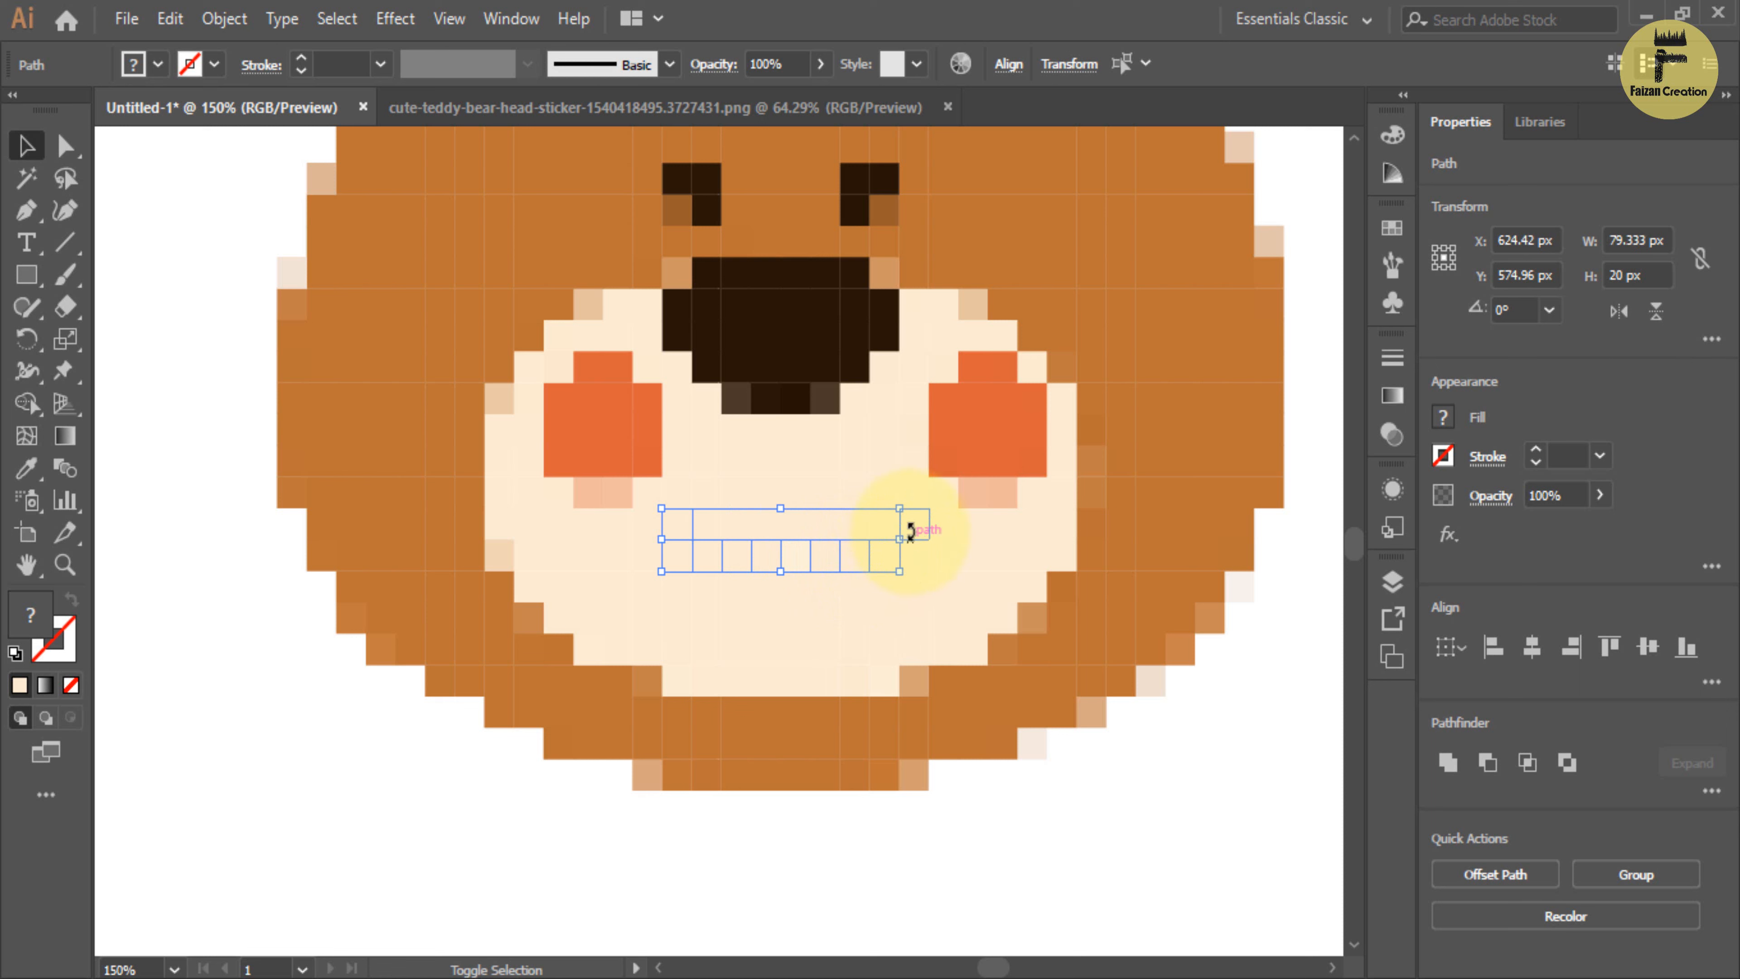
shift+click(917, 533)
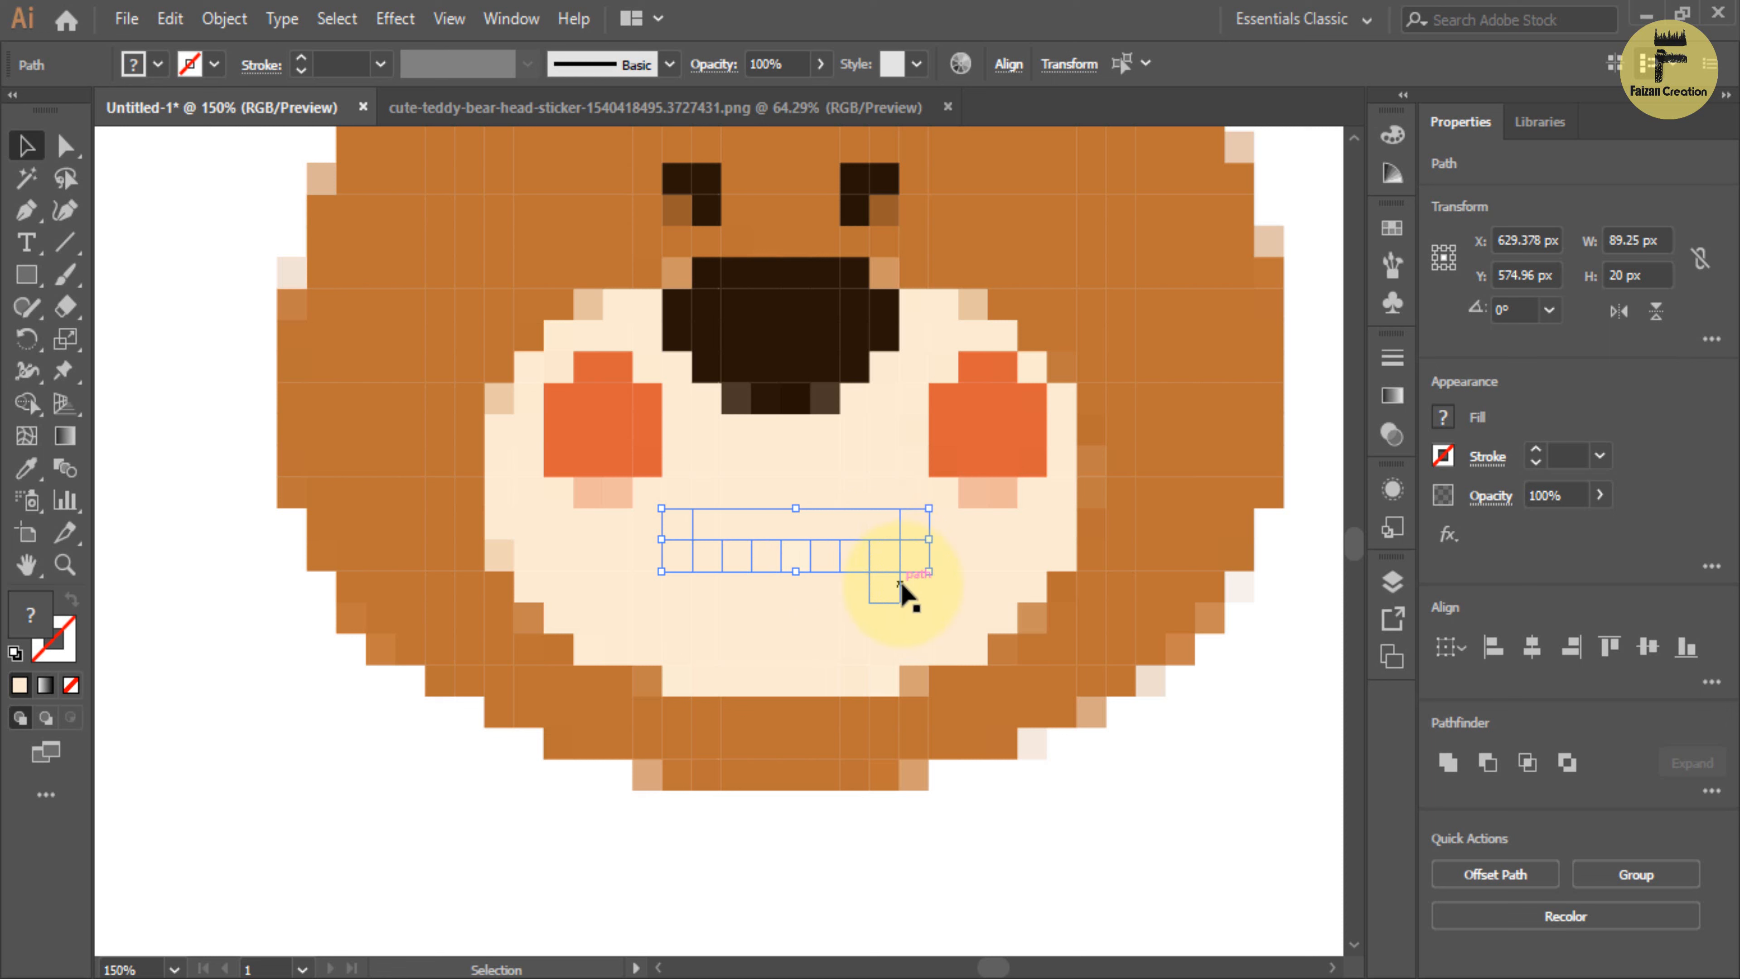
key(i)
click(826, 396)
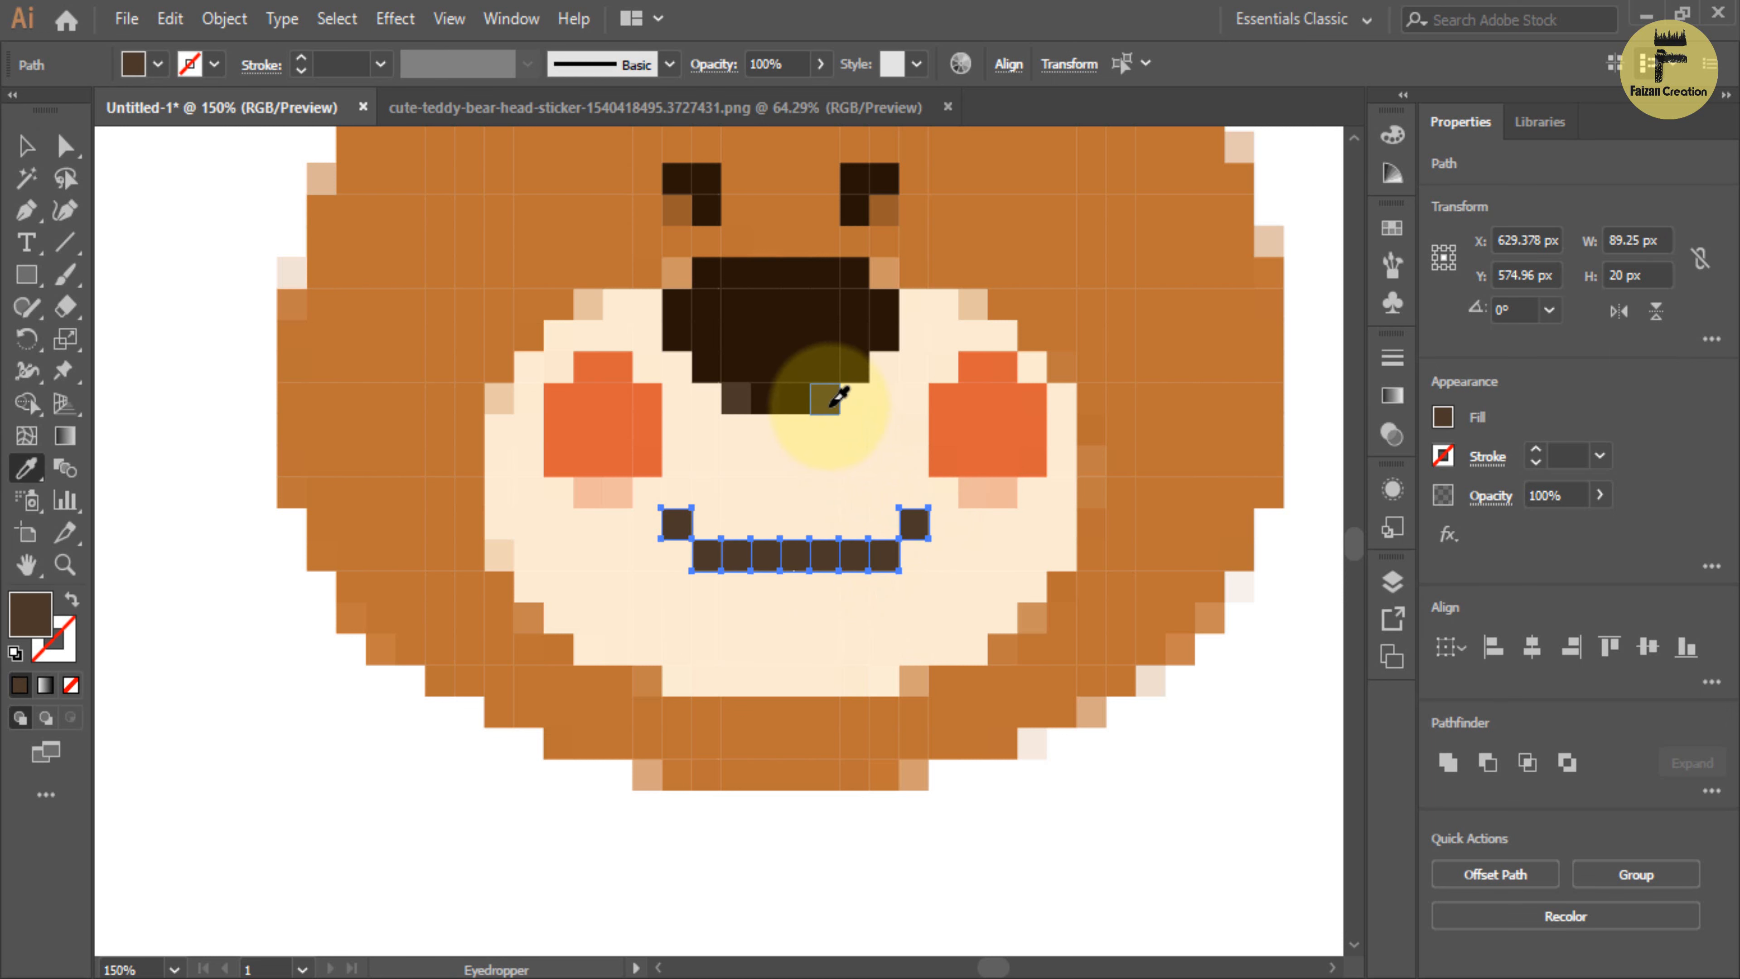
click(26, 145)
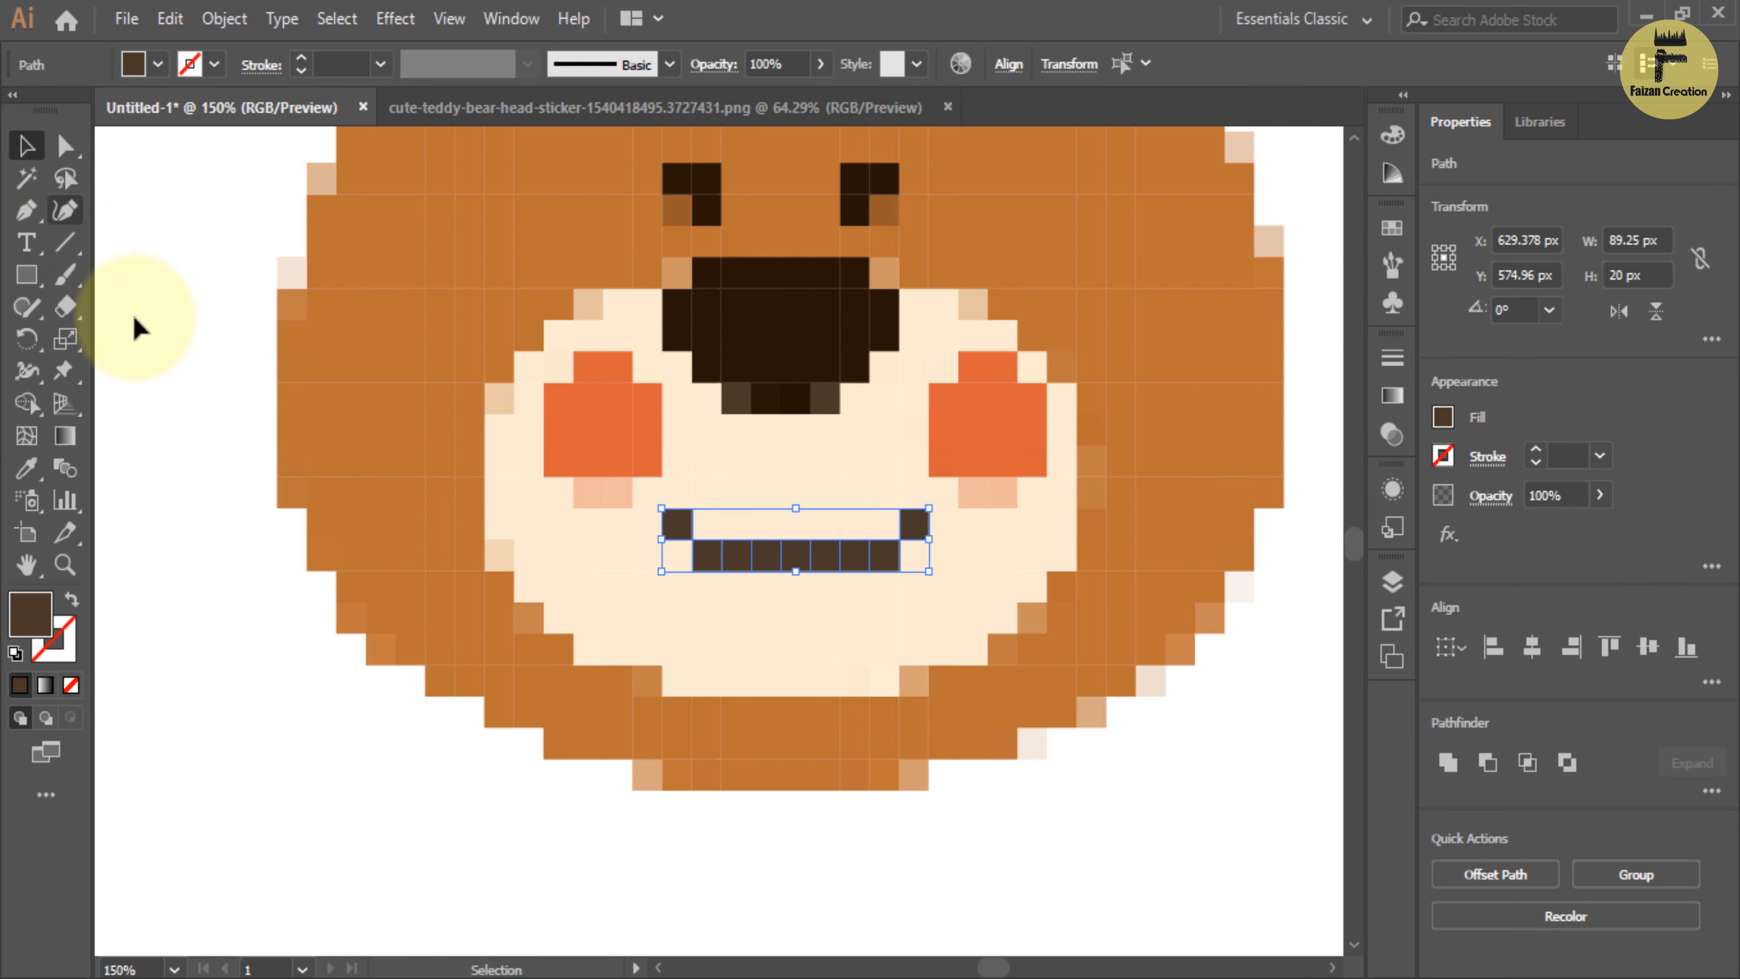
click(185, 269)
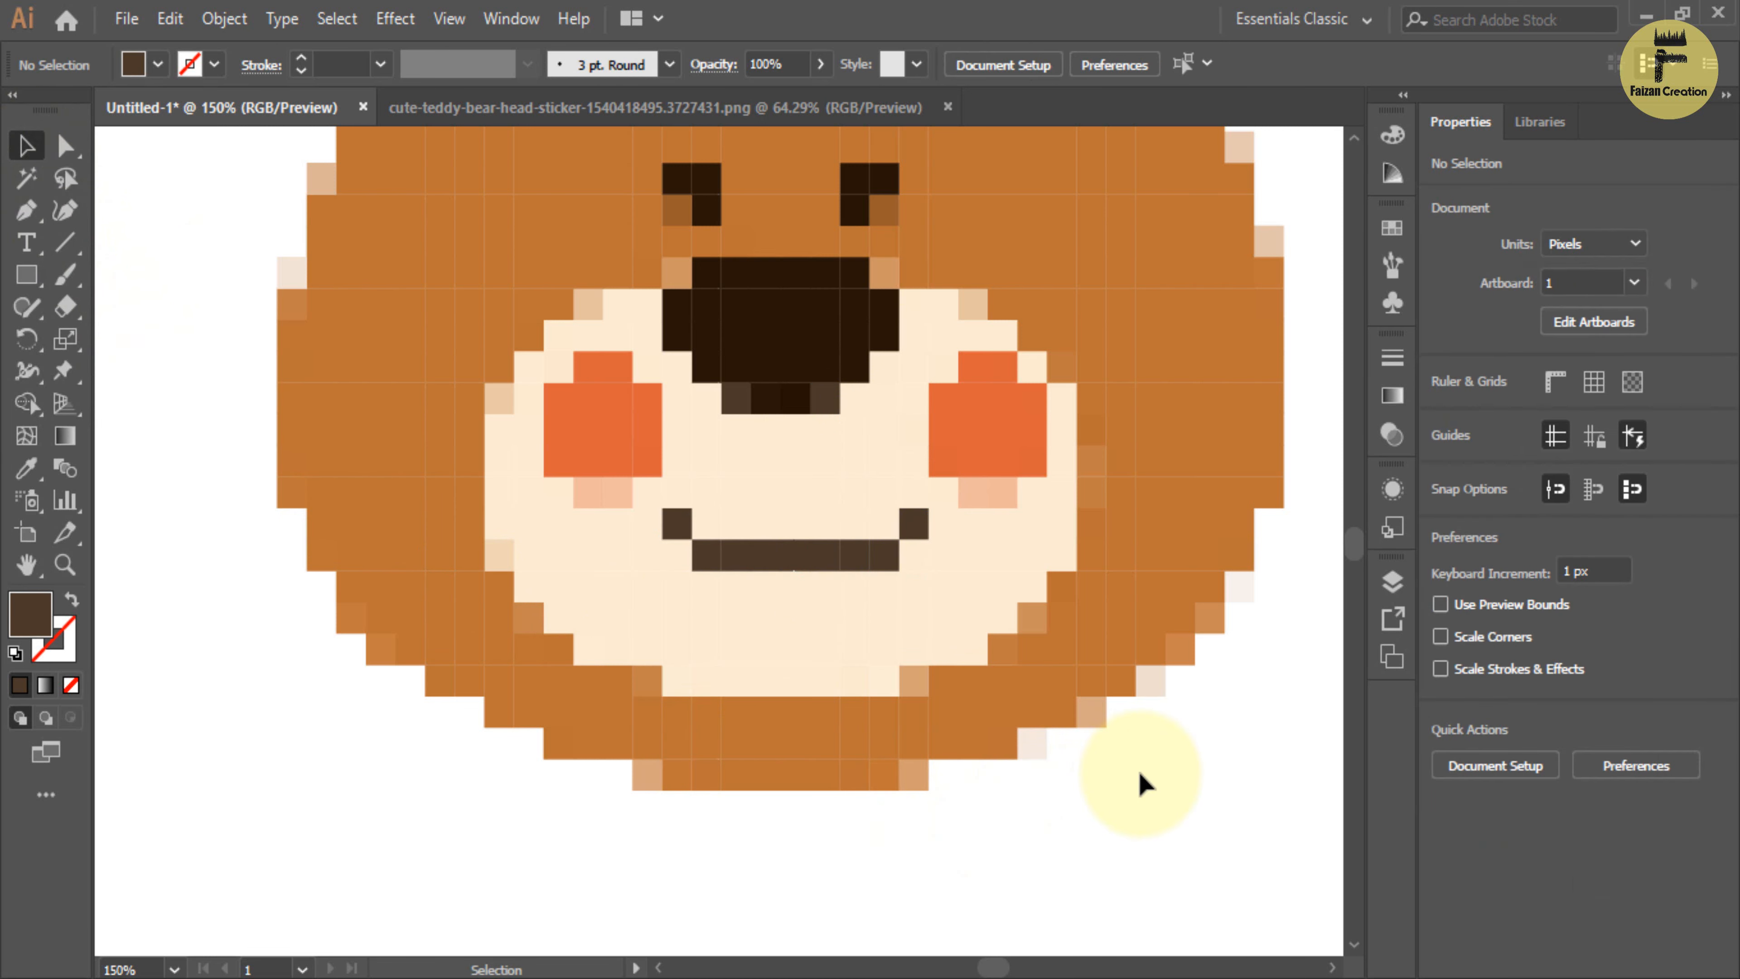
key(ctrl+minus)
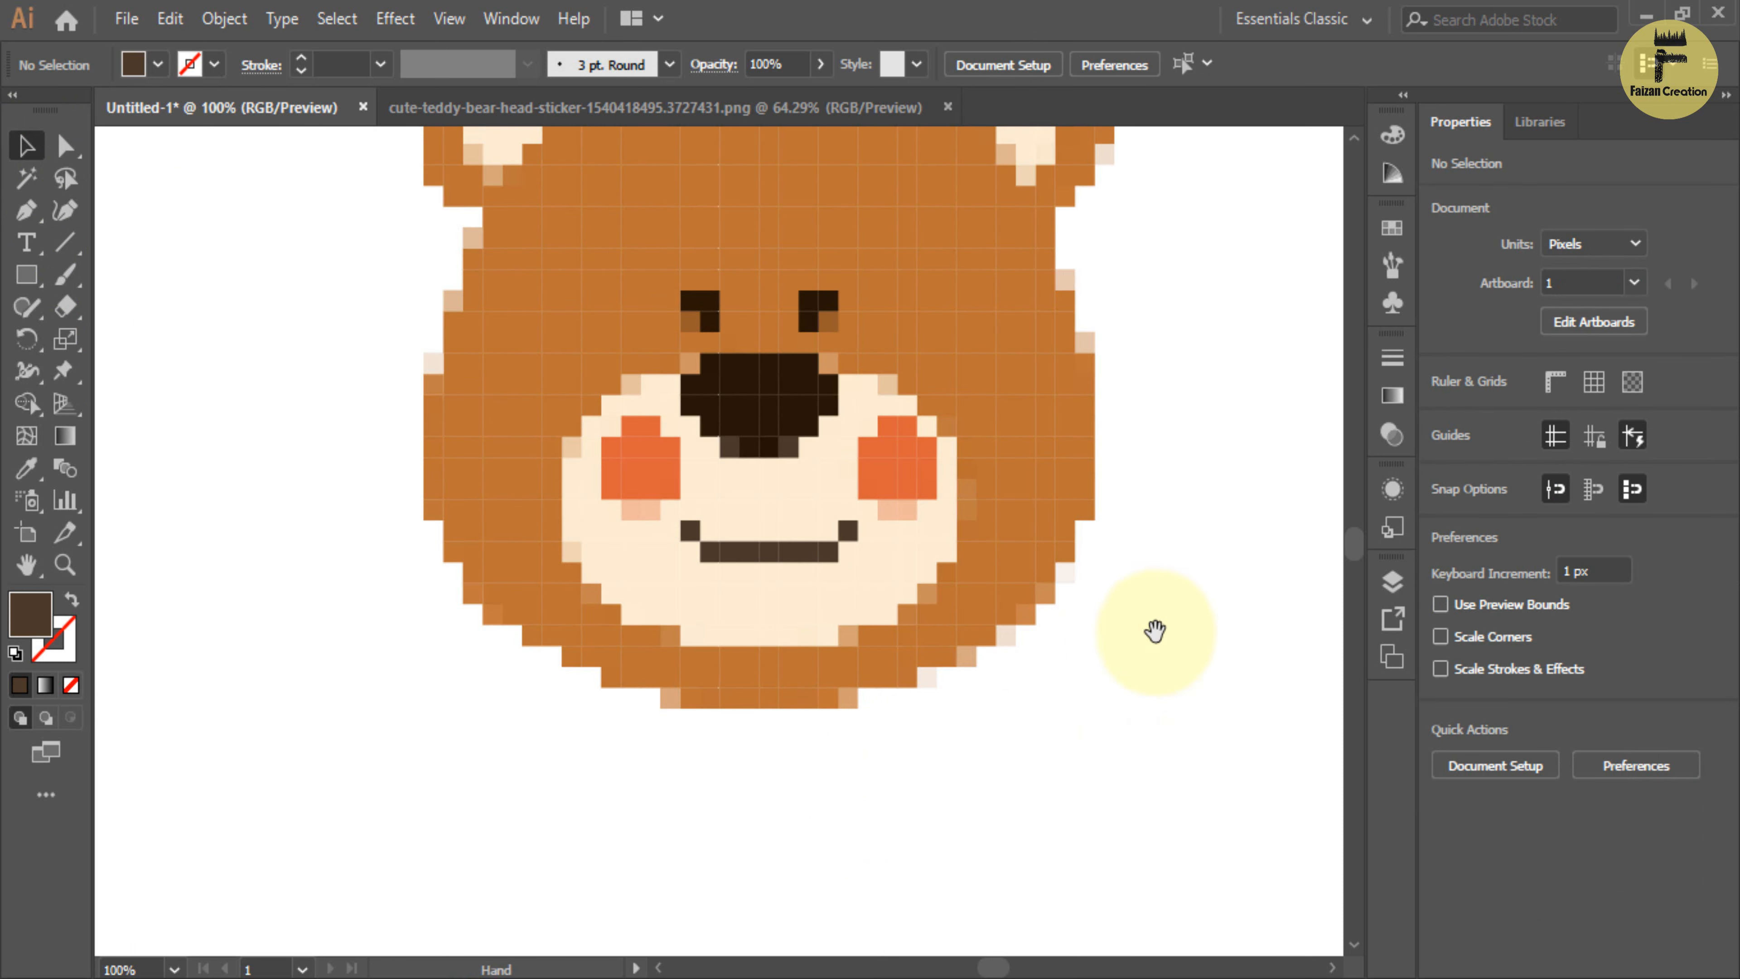
drag(1155, 630, 1124, 805)
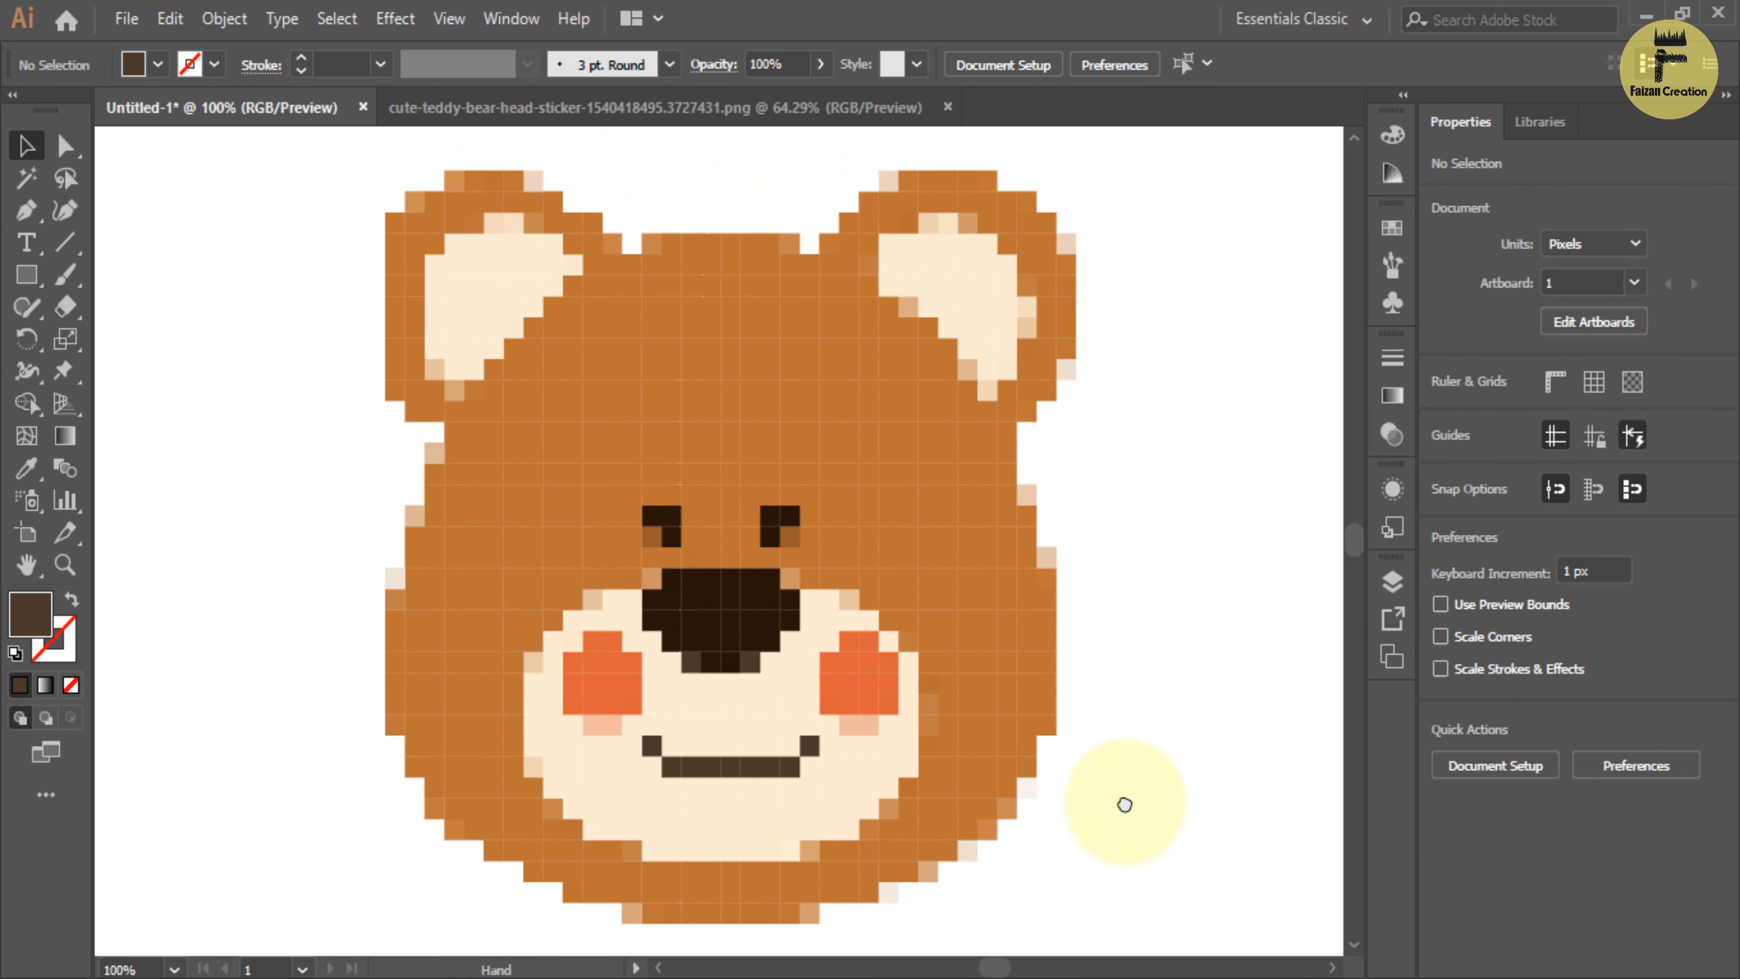
key(ctrl+minus)
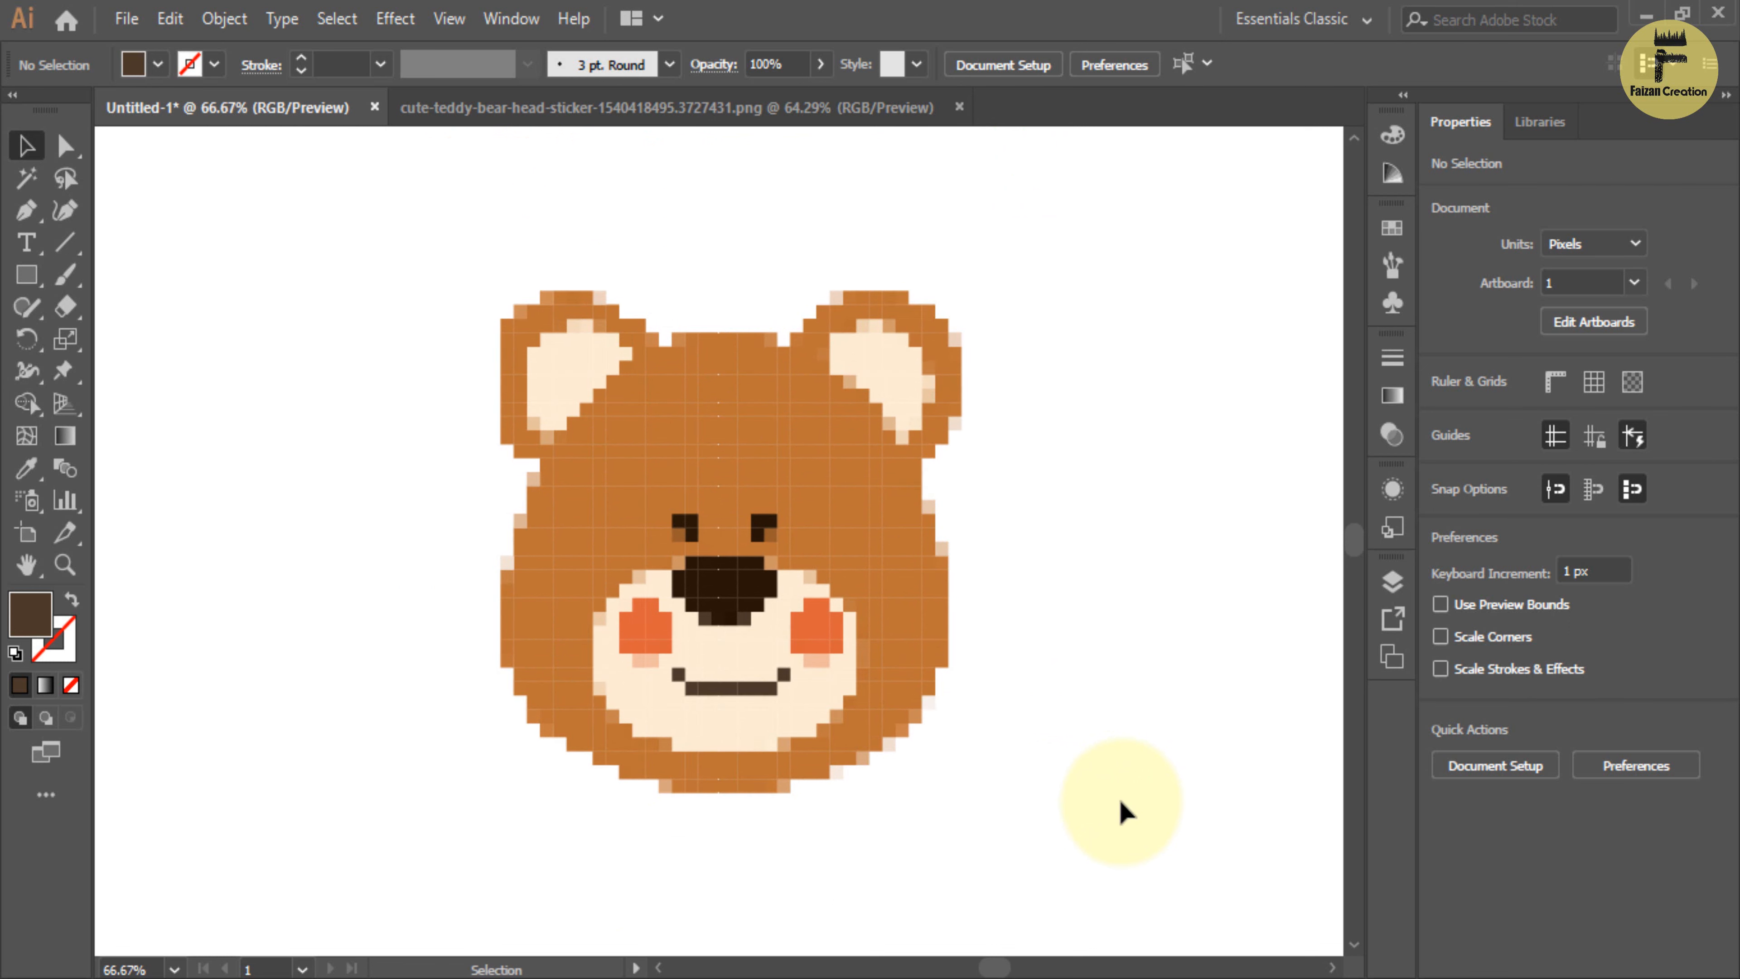